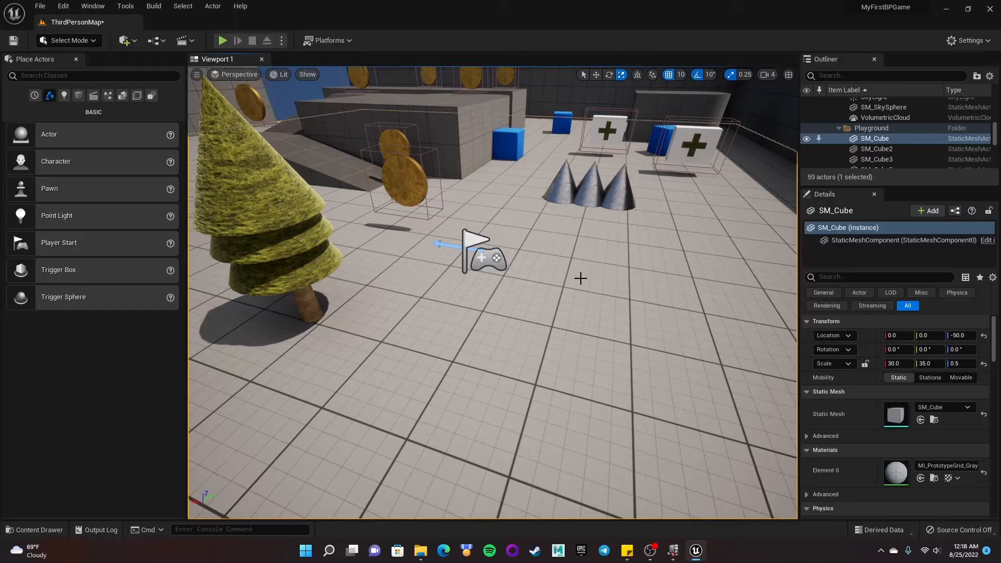
key("ctrl+space")
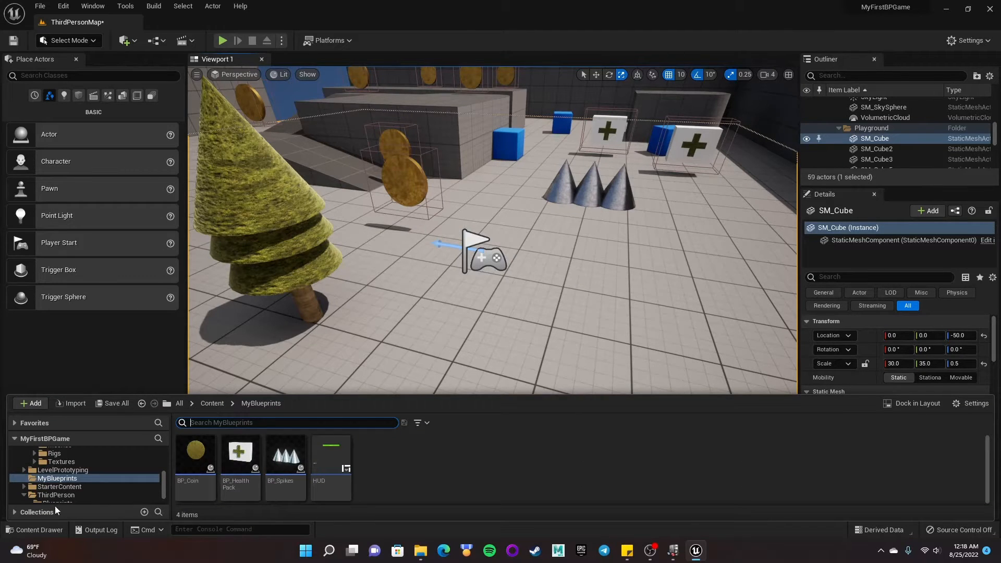
scroll(102, 477, "up", 3)
scroll(102, 476, "up", 3)
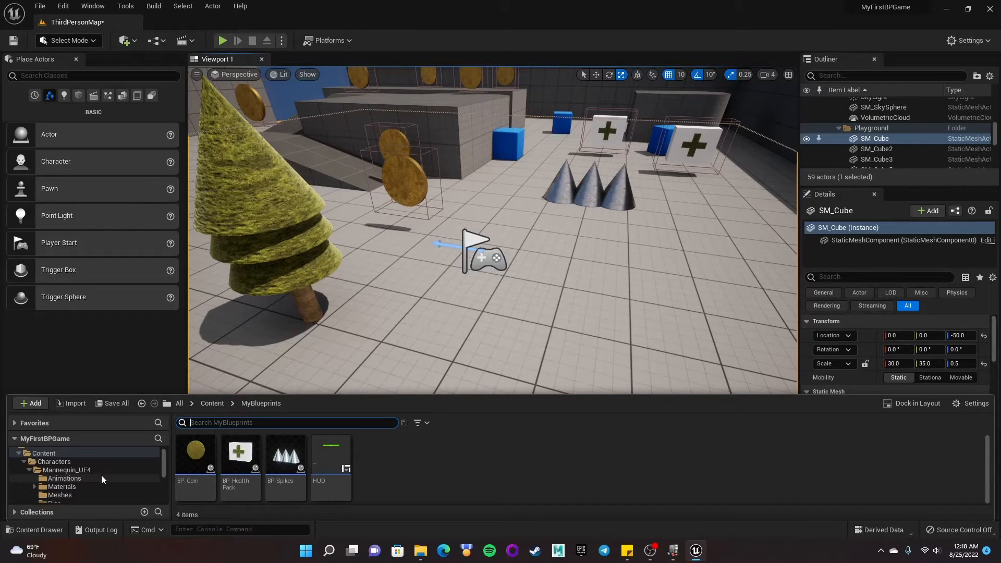
- Play the level in the viewport to test the current game, then stop the session
left_click(222, 40)
left_click(490, 267)
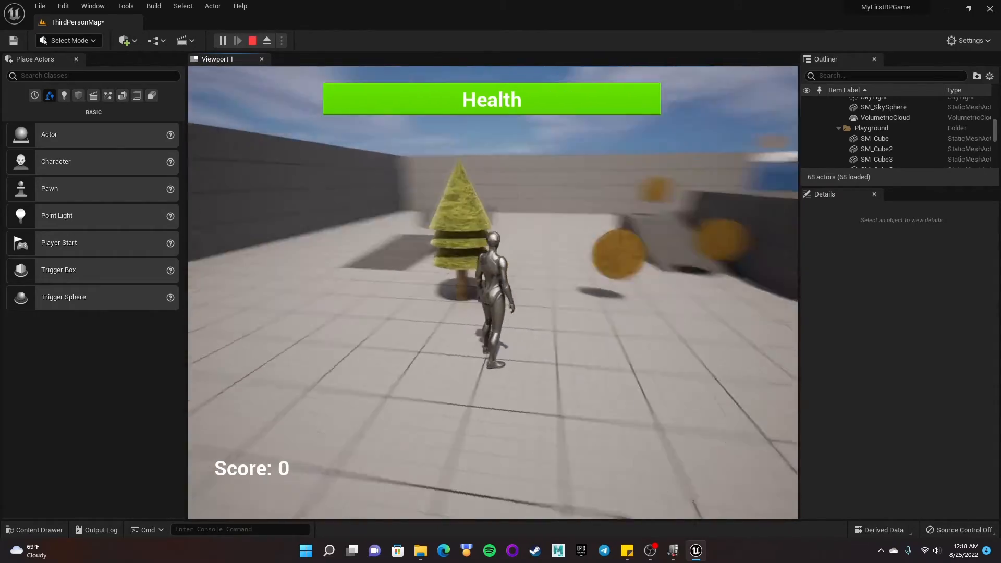
key("Escape")
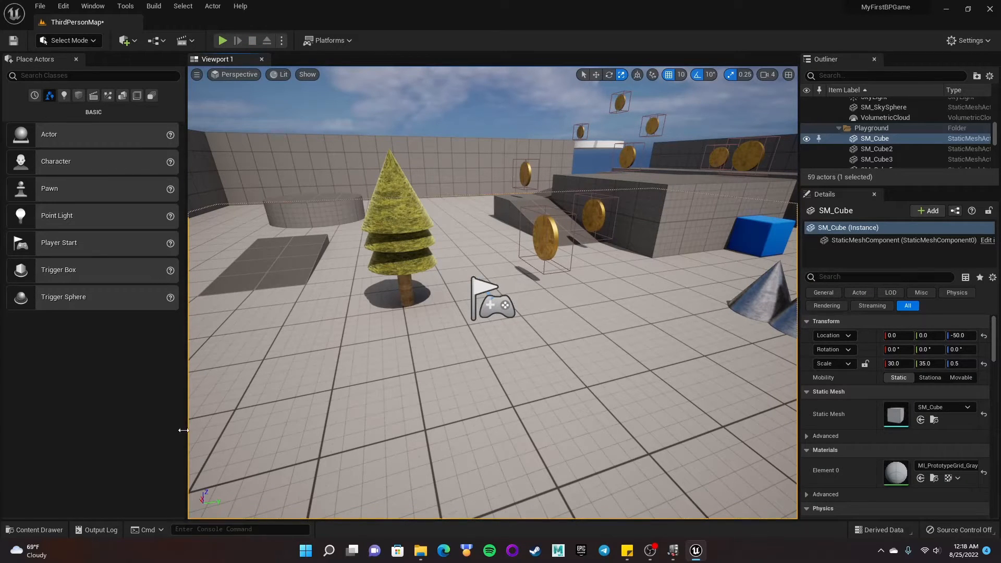
left_click(38, 531)
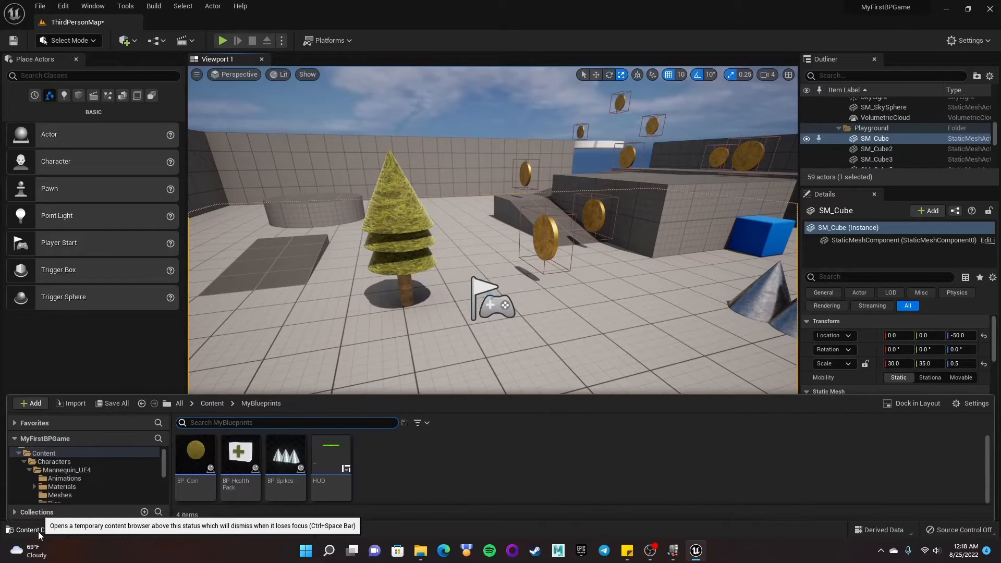
left_click(53, 453)
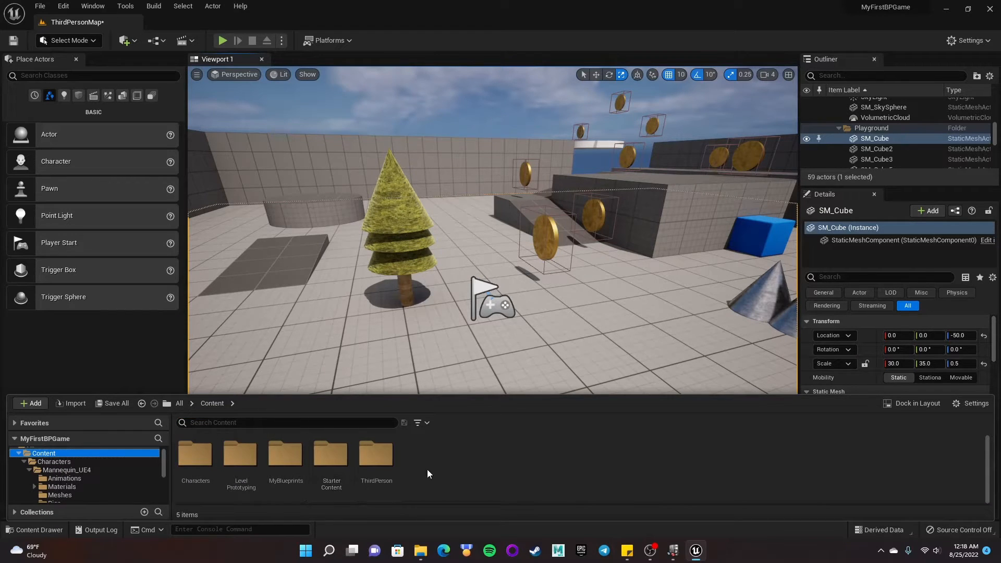
left_click(36, 404)
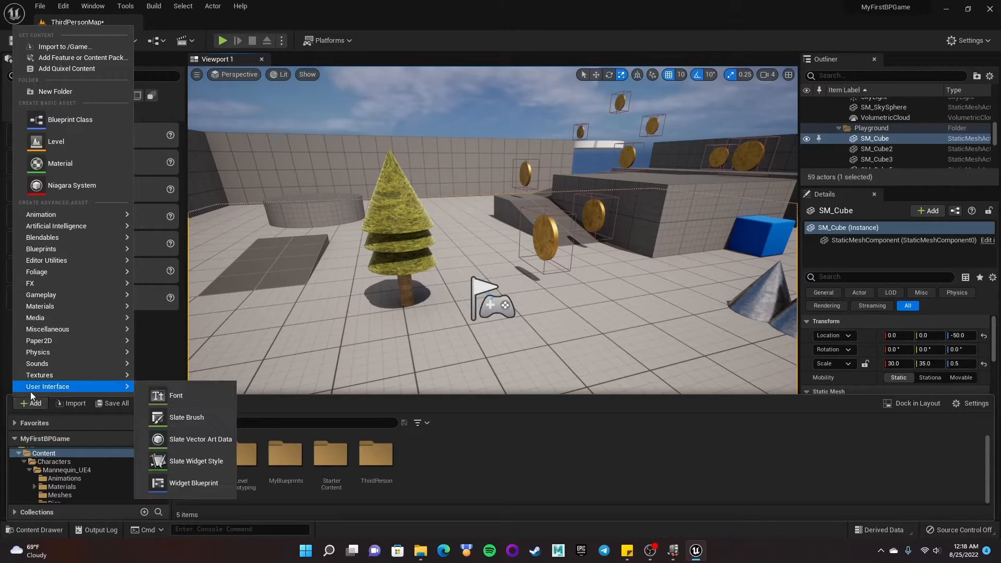
left_click(68, 58)
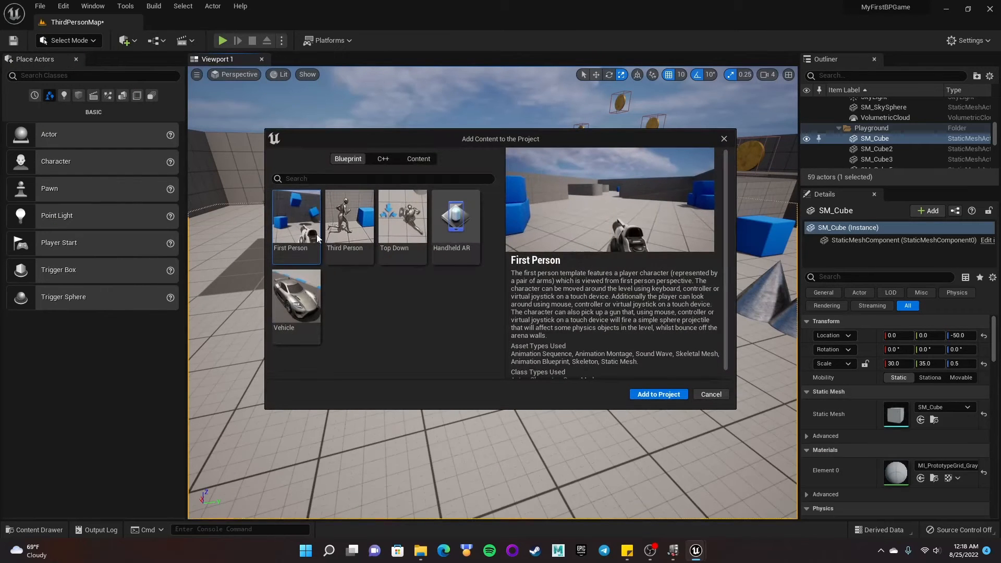
left_click(348, 217)
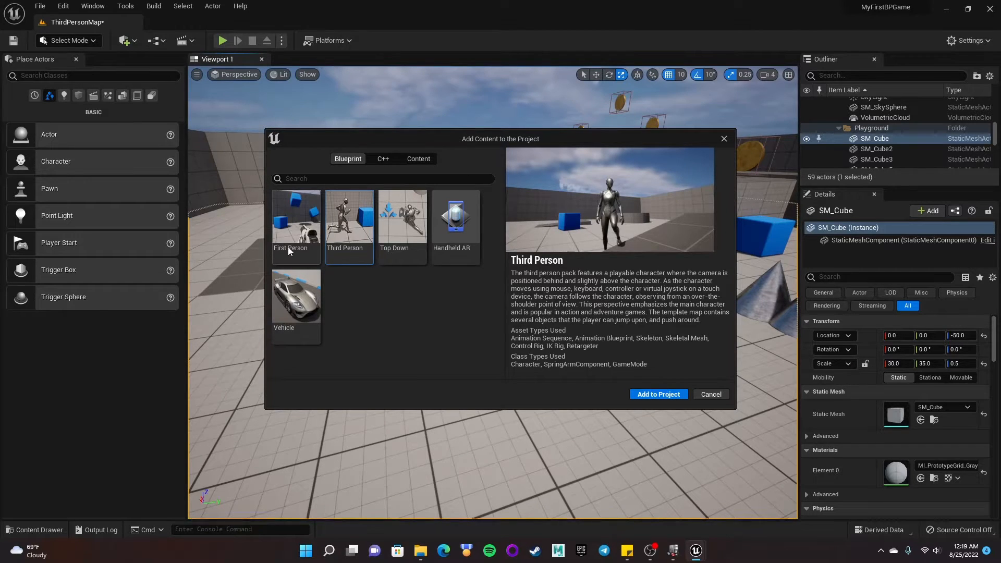
left_click(33, 525)
left_click(30, 404)
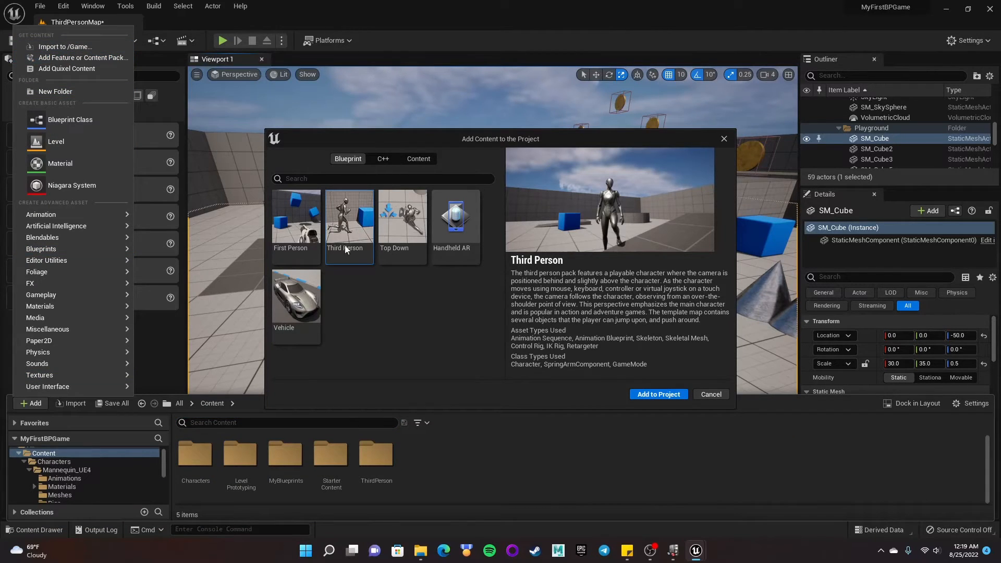
left_click(477, 137)
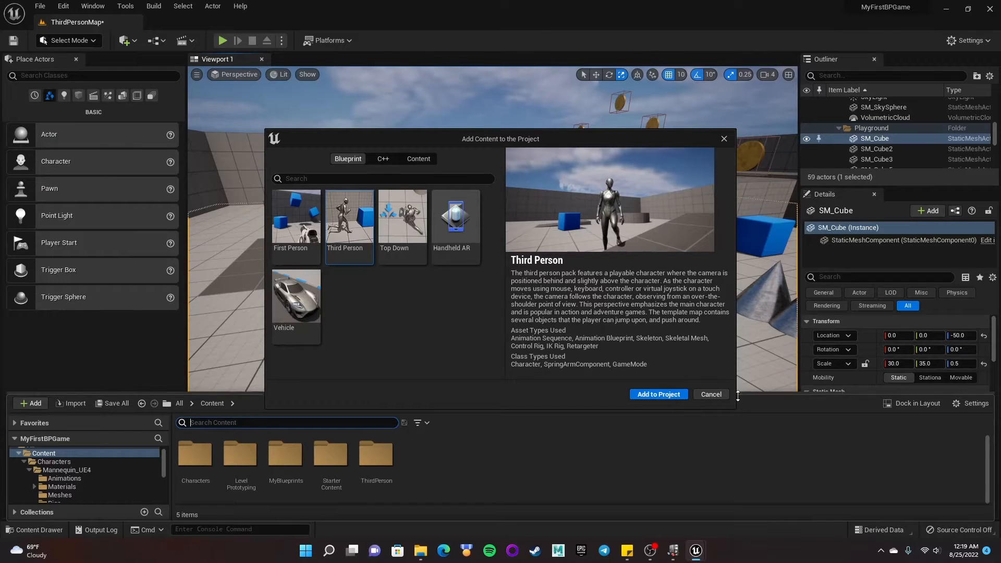
left_click(717, 394)
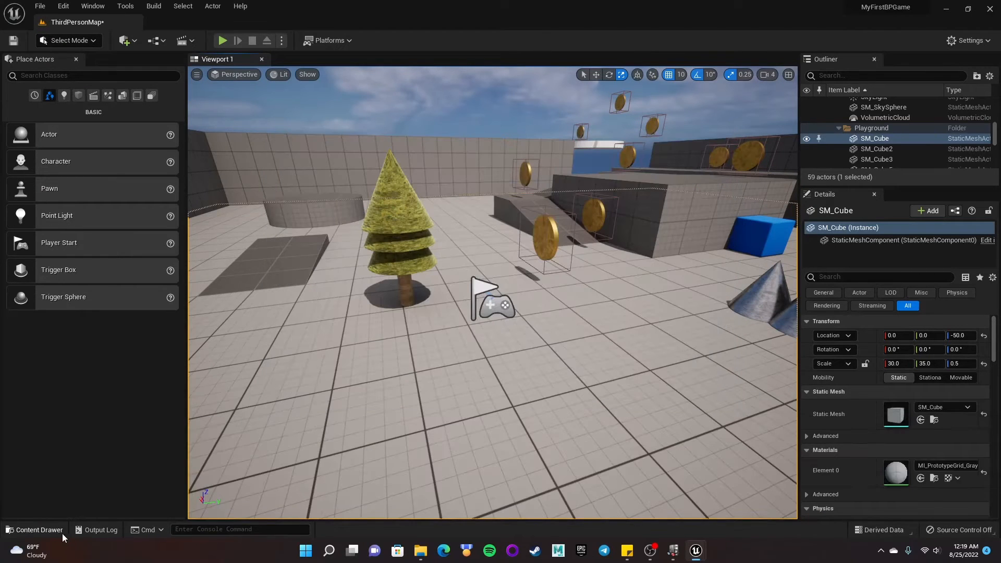
- Create a new folder named Enemies inside the MyBlueprints content folder
left_click(45, 534)
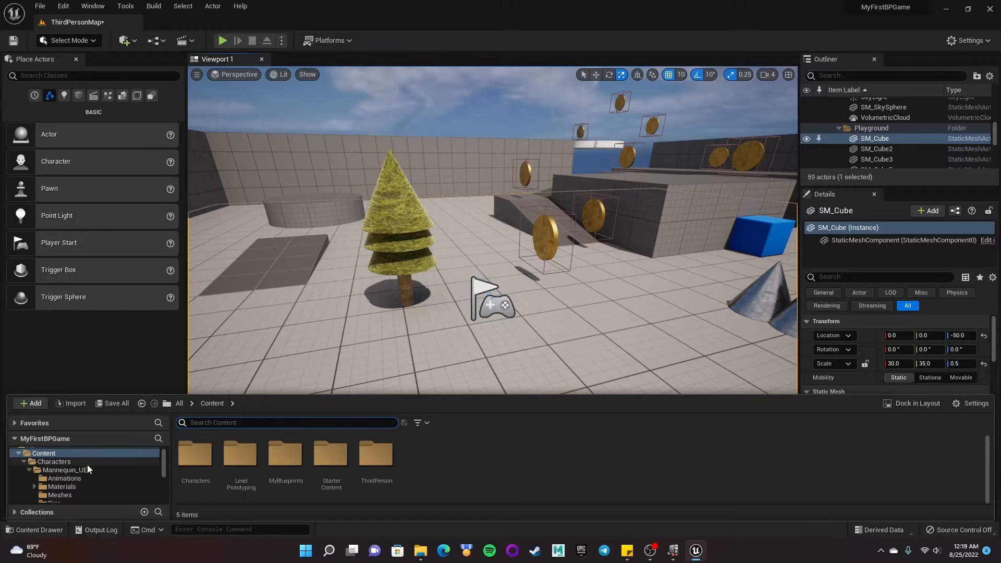
left_click(63, 462)
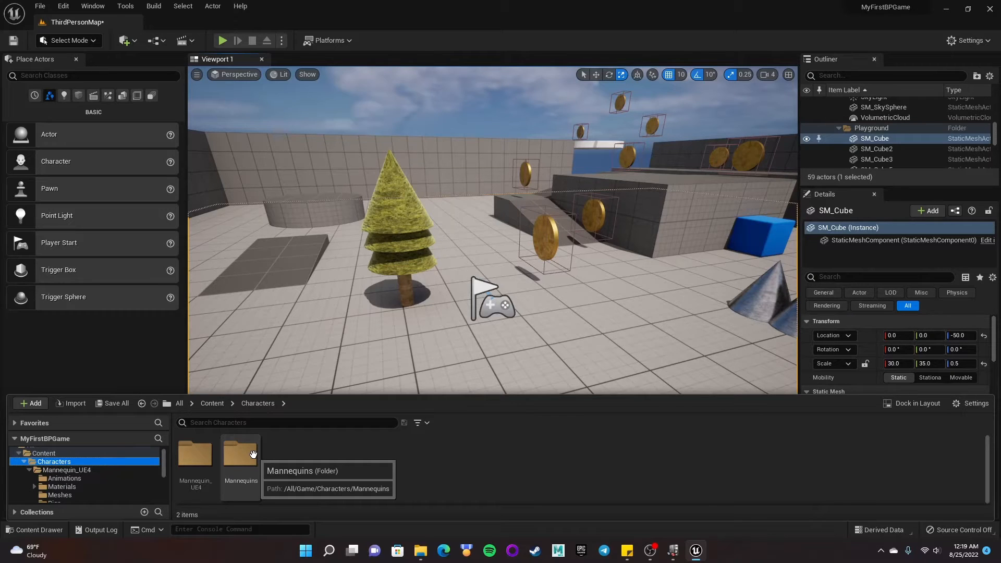
left_click(213, 404)
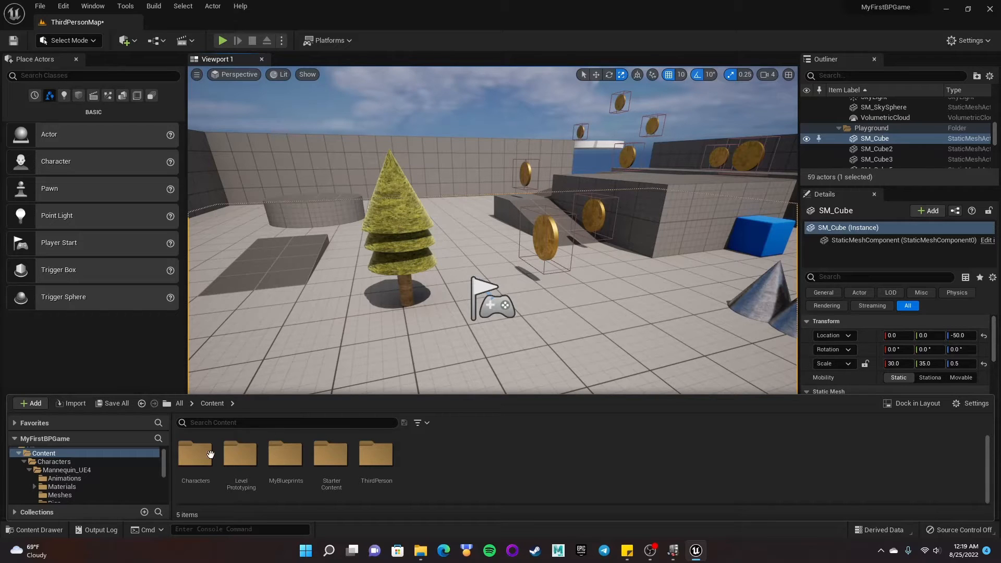
double_click(289, 461)
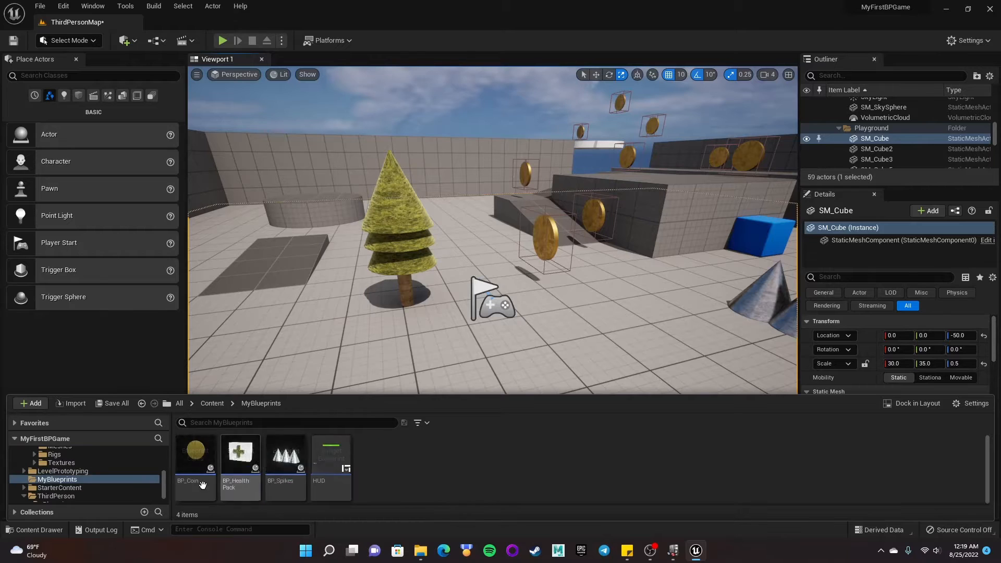
right_click(473, 463)
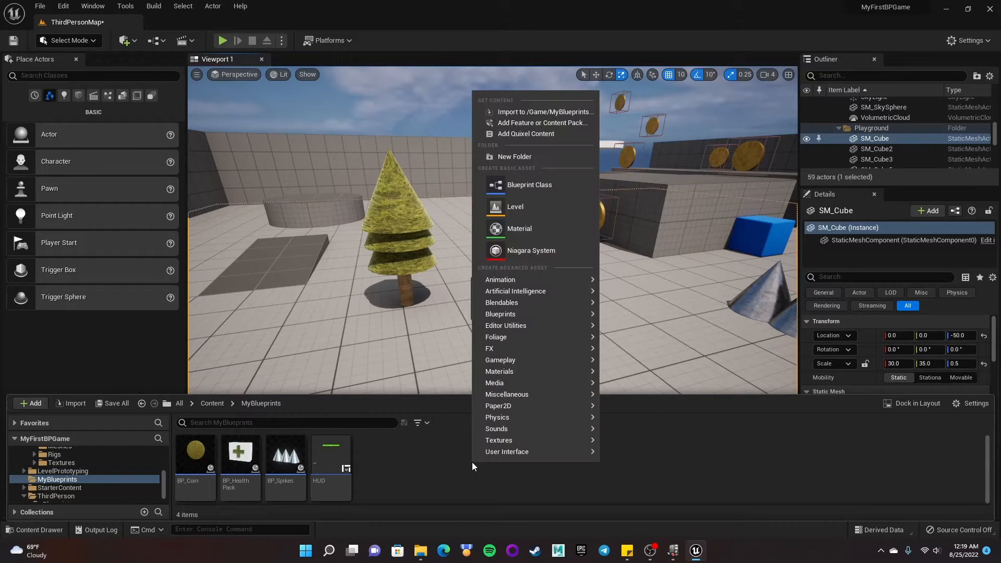
left_click(528, 156)
type("Enem")
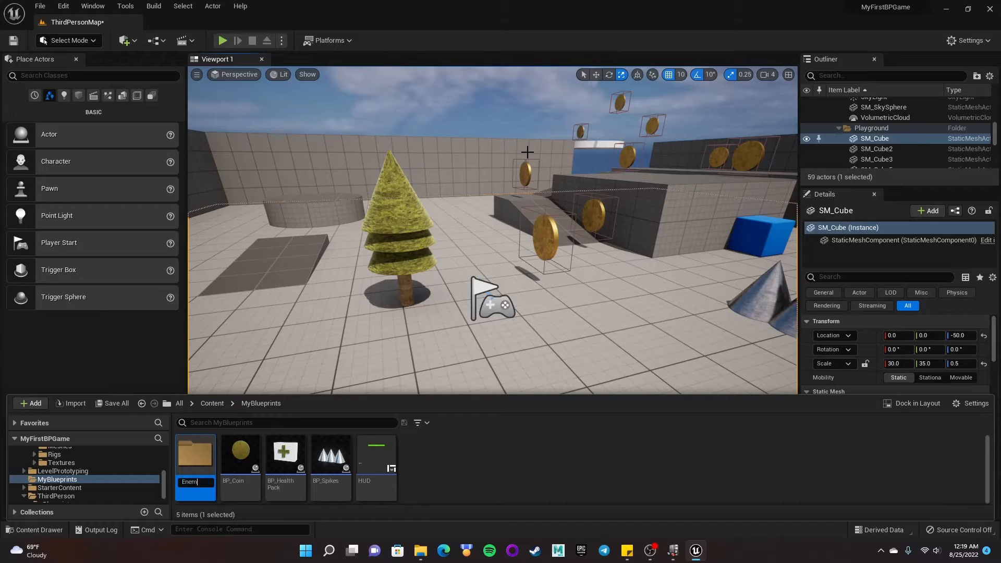
type("ies")
key("Return")
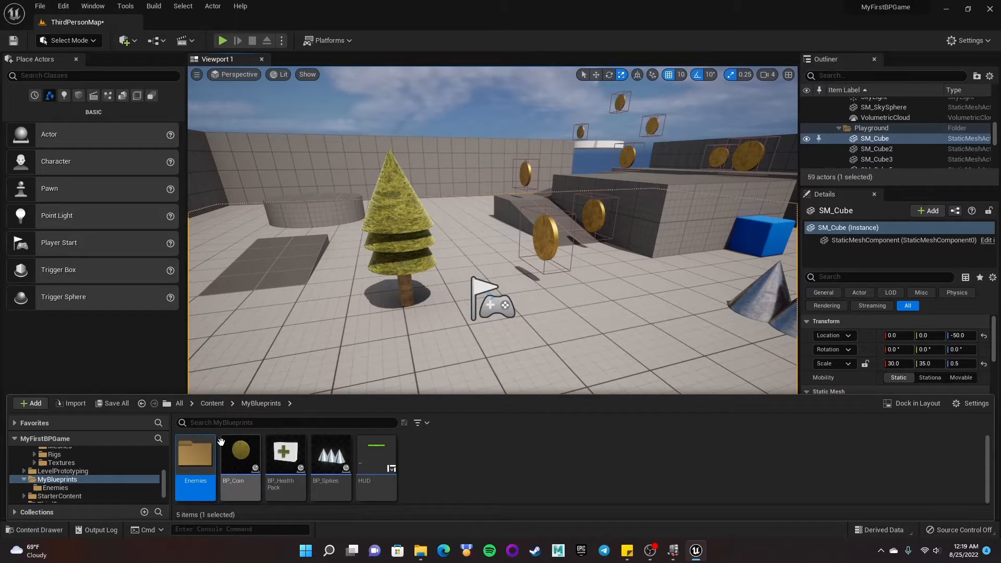
- Inside the Enemies folder, create a Blueprint class with parent AIController named EnemyAI
double_click(193, 468)
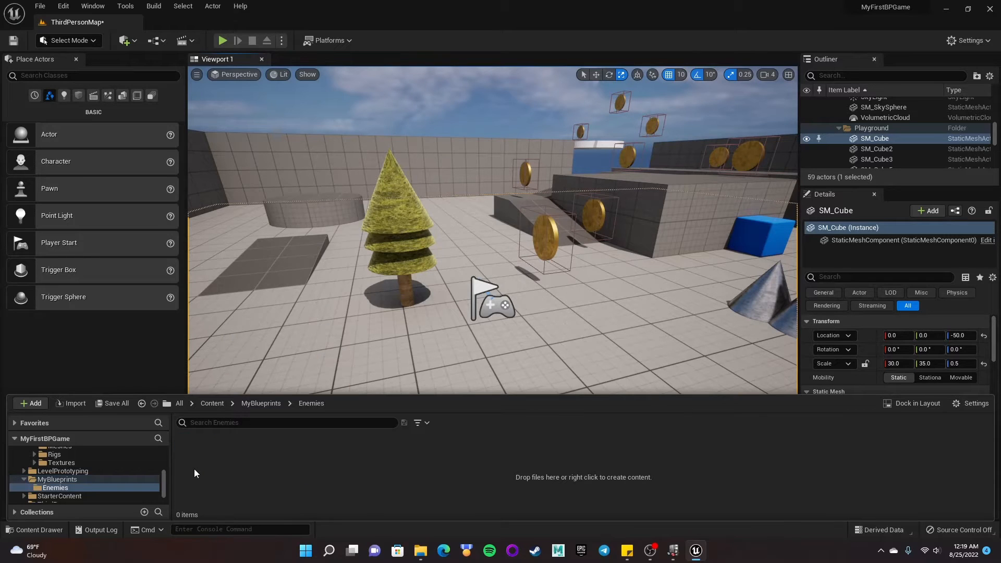
right_click(277, 467)
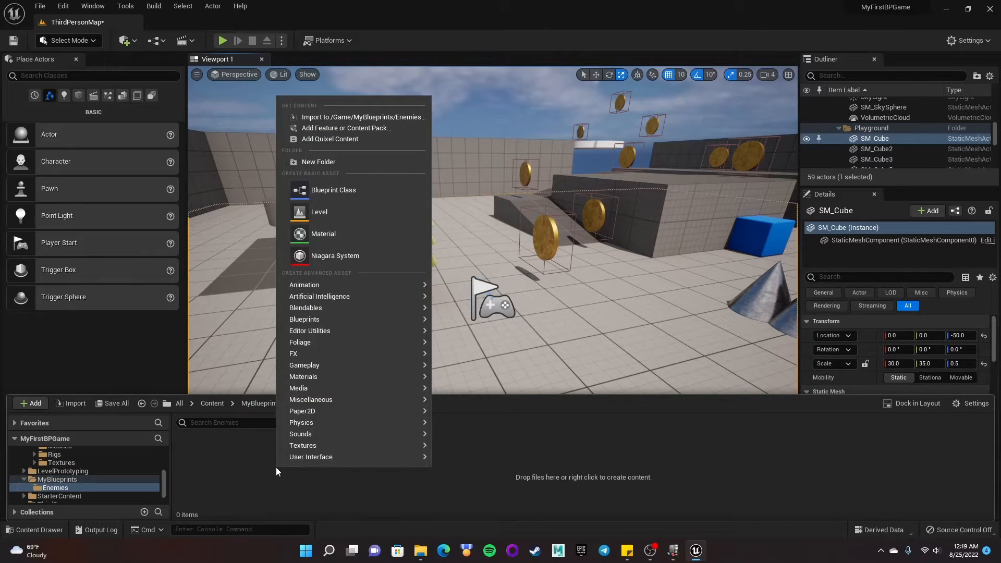
left_click(348, 192)
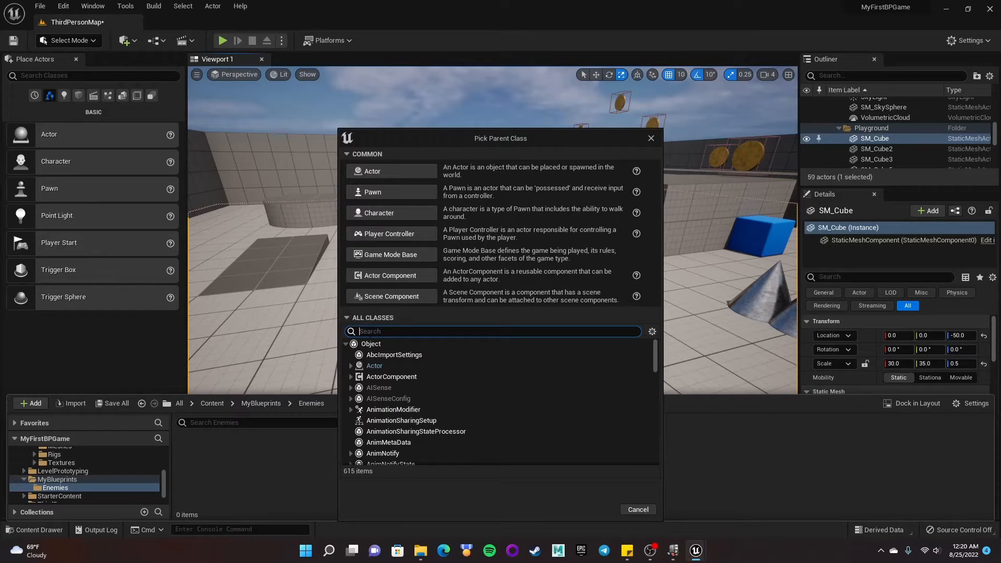
type("AI Contr")
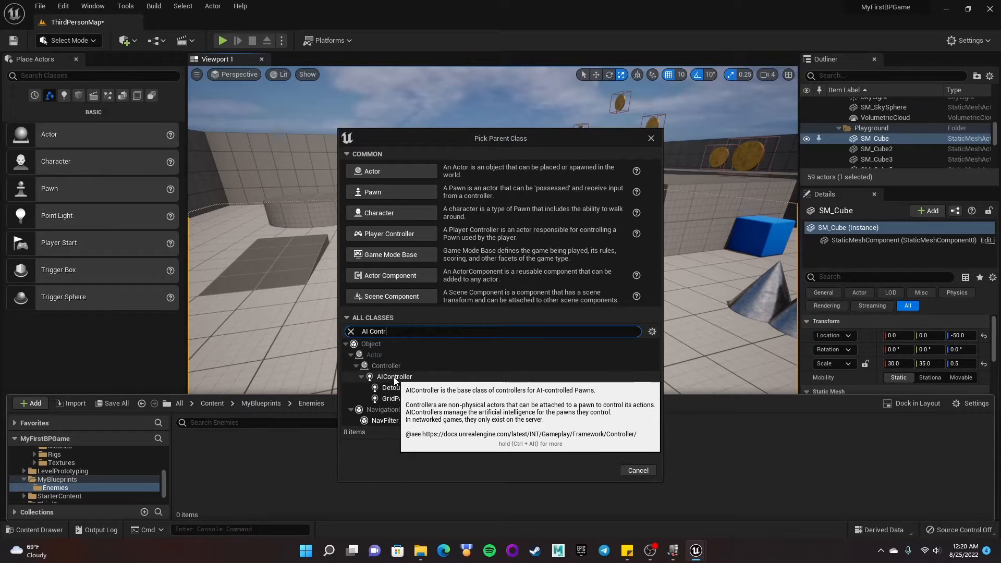
left_click(395, 377)
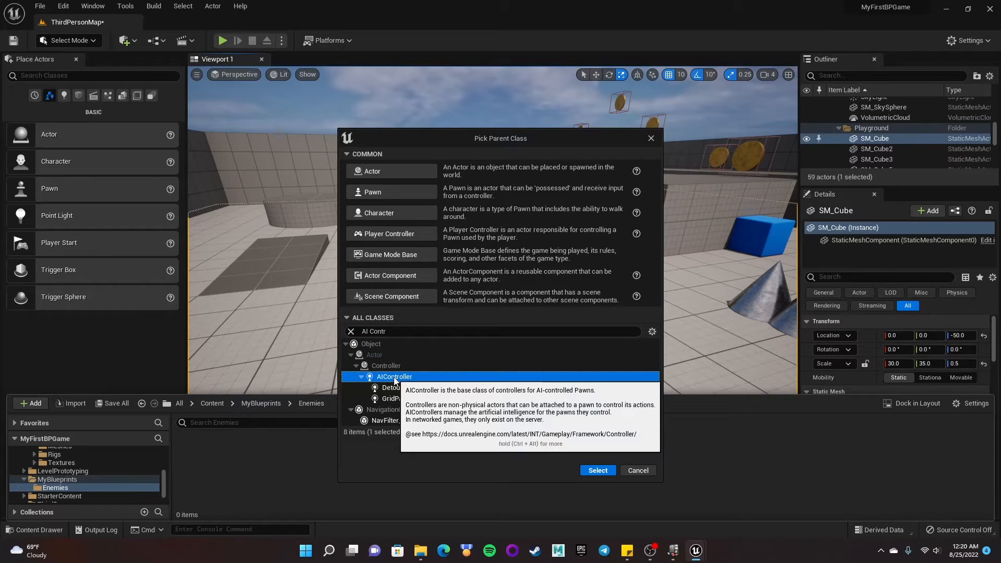
left_click(597, 470)
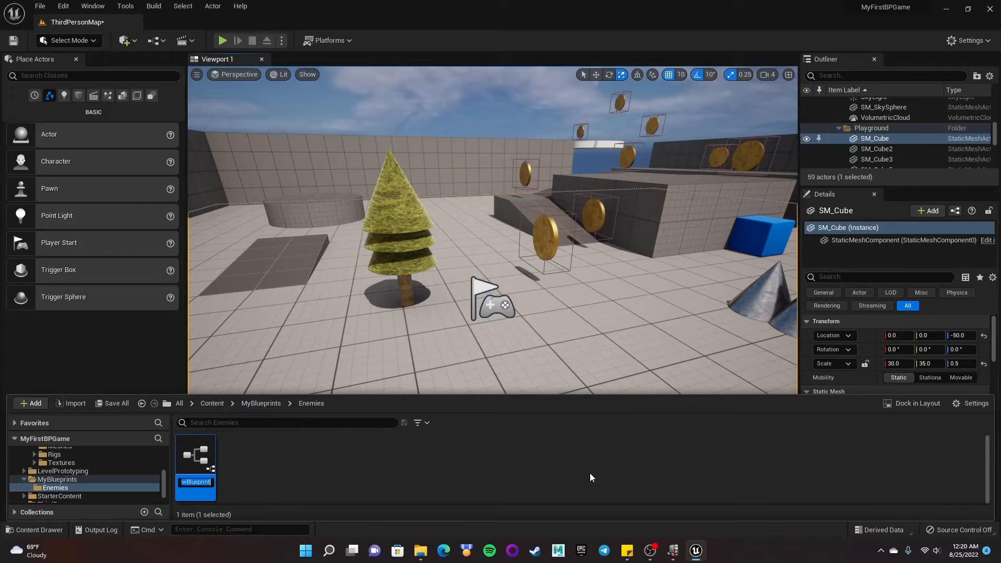
type("EnemyAI")
key("Return")
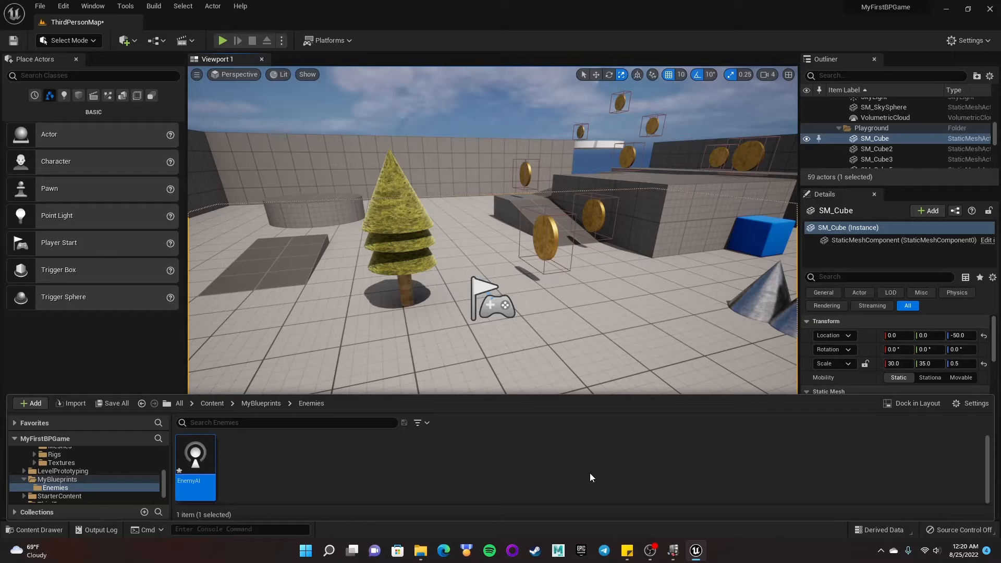
- Open the EnemyAI blueprint's Event Graph and delete the Event Tick node
double_click(197, 452)
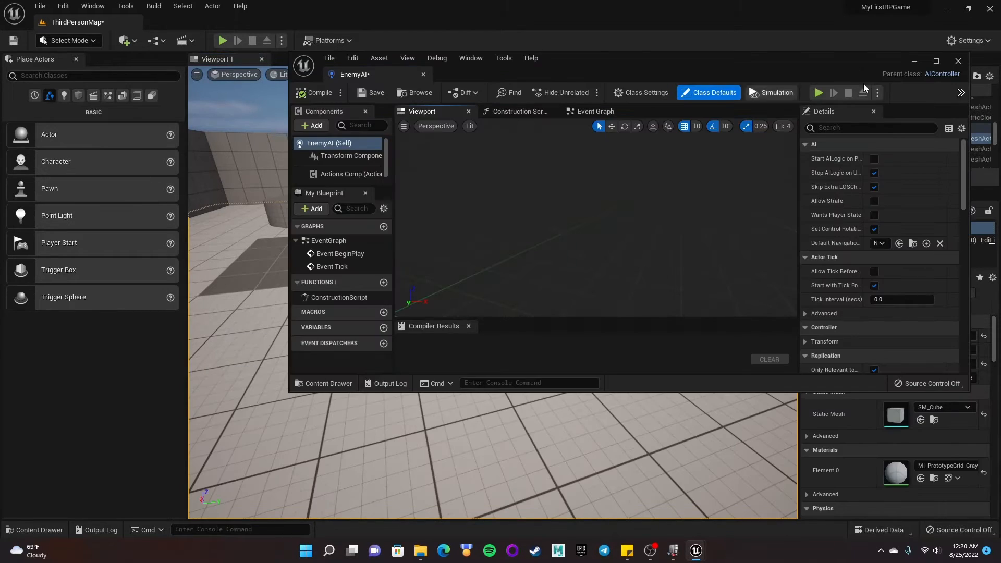
left_click(936, 61)
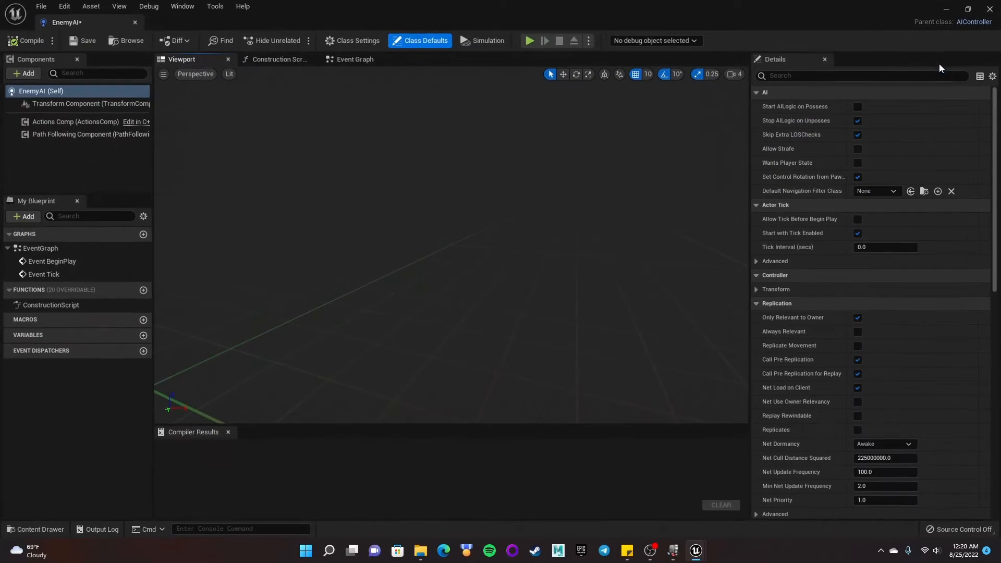
left_click(344, 60)
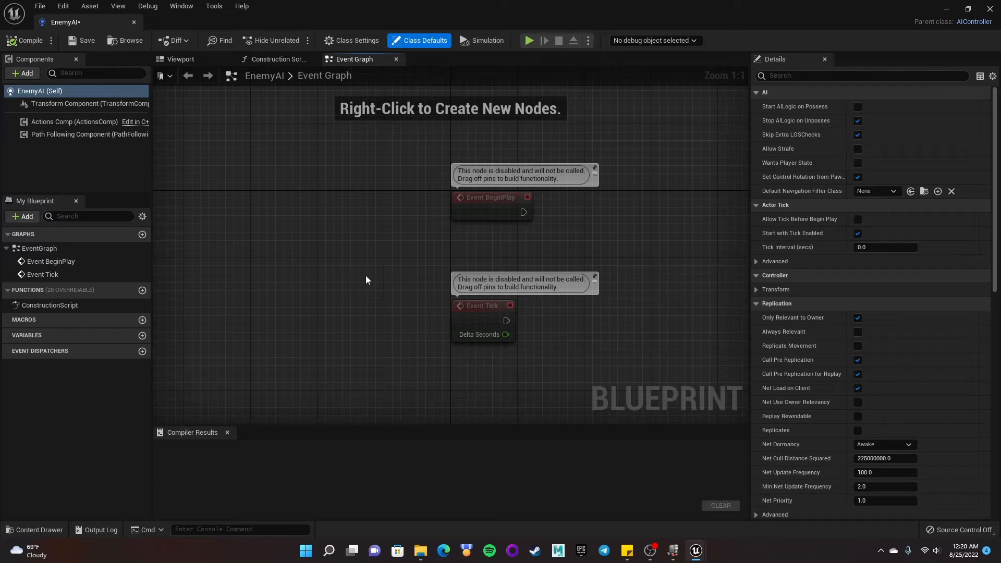
left_click_drag(363, 277, 545, 349)
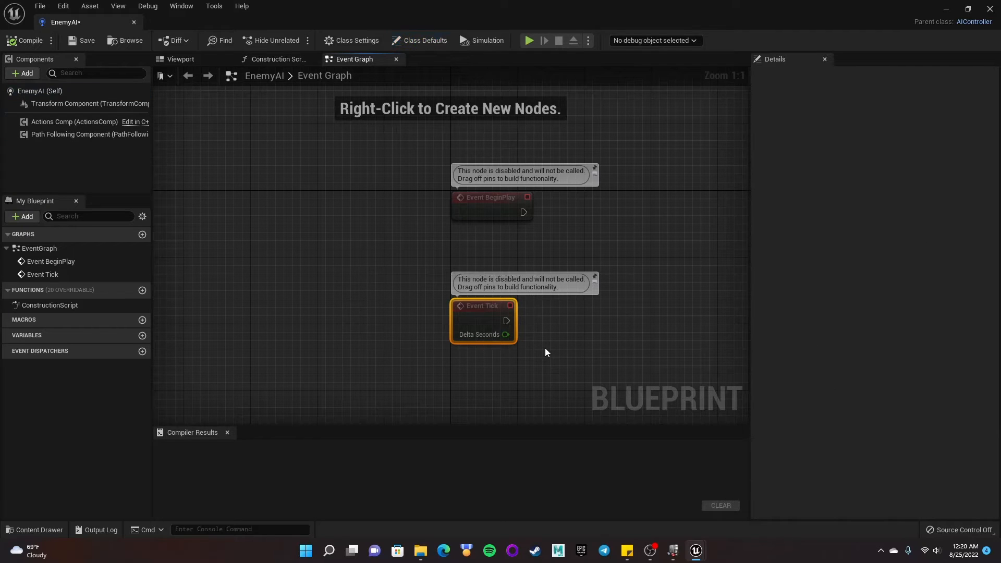
key("Delete")
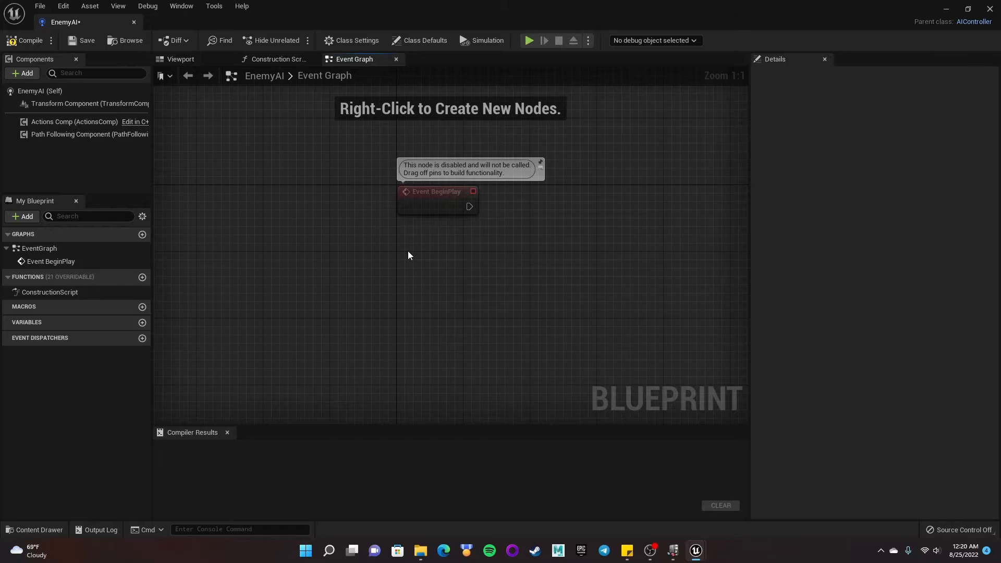
- Add a custom event to the Event Graph and name it TrackPlayer
right_click(405, 296)
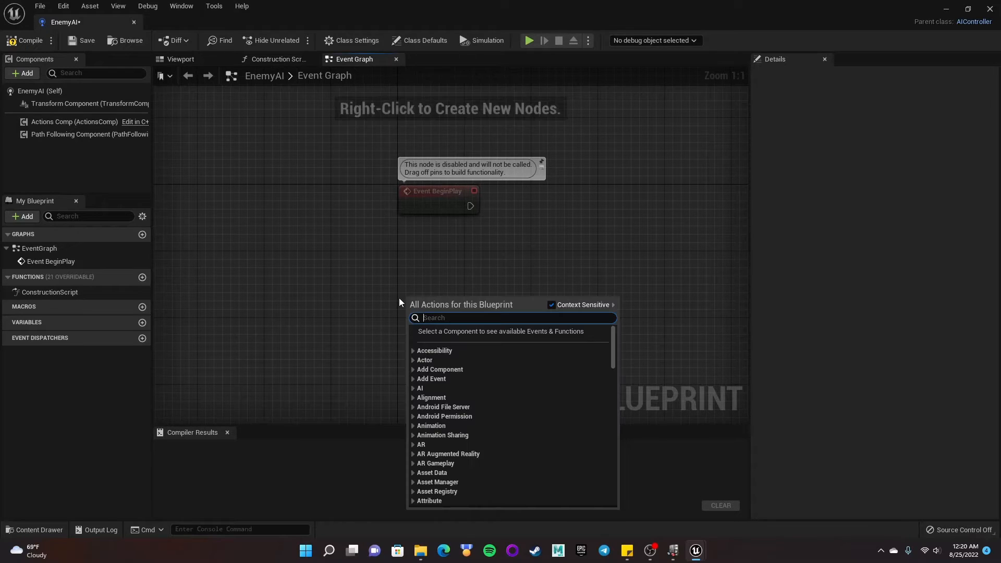
type("custom")
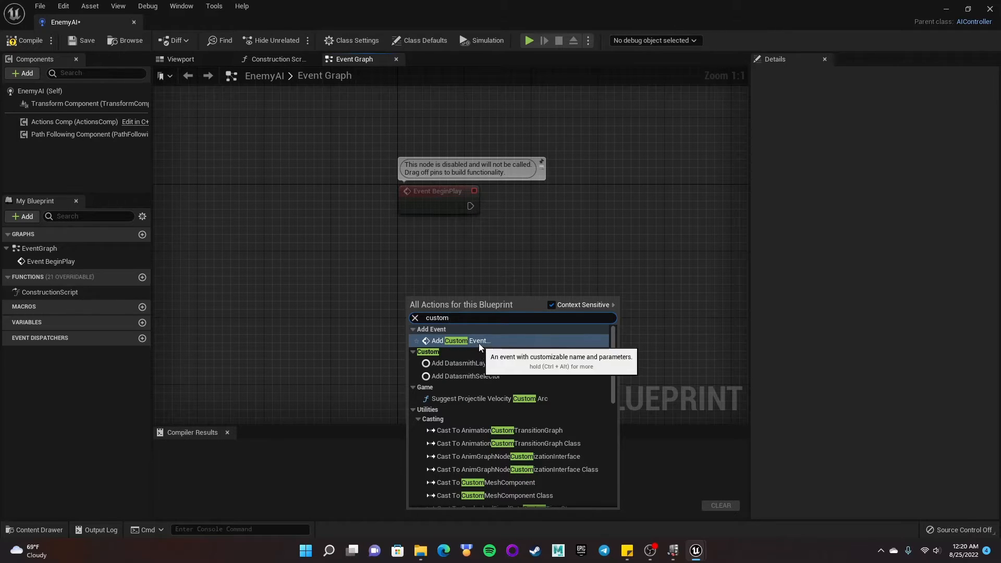
left_click(477, 342)
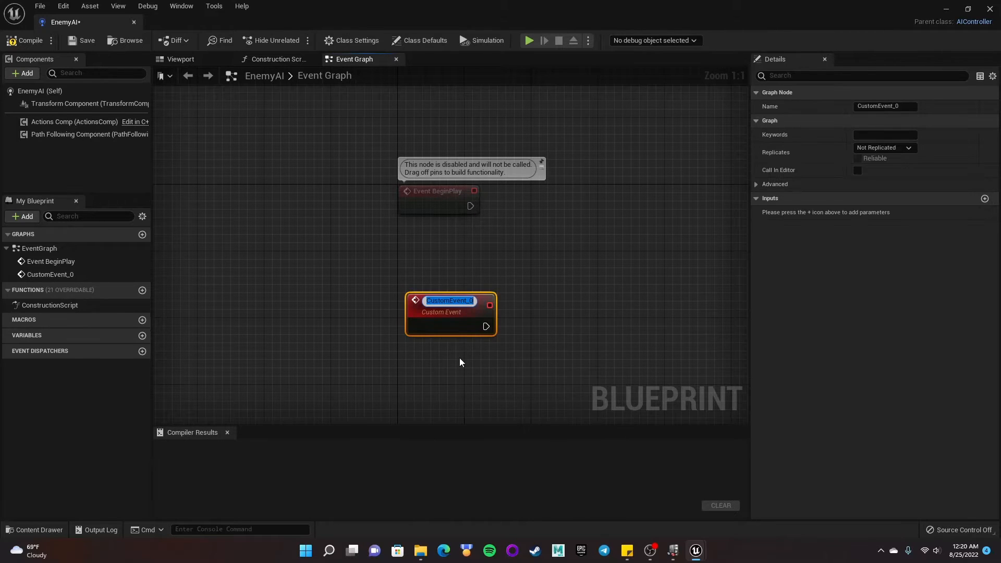
type("Tra")
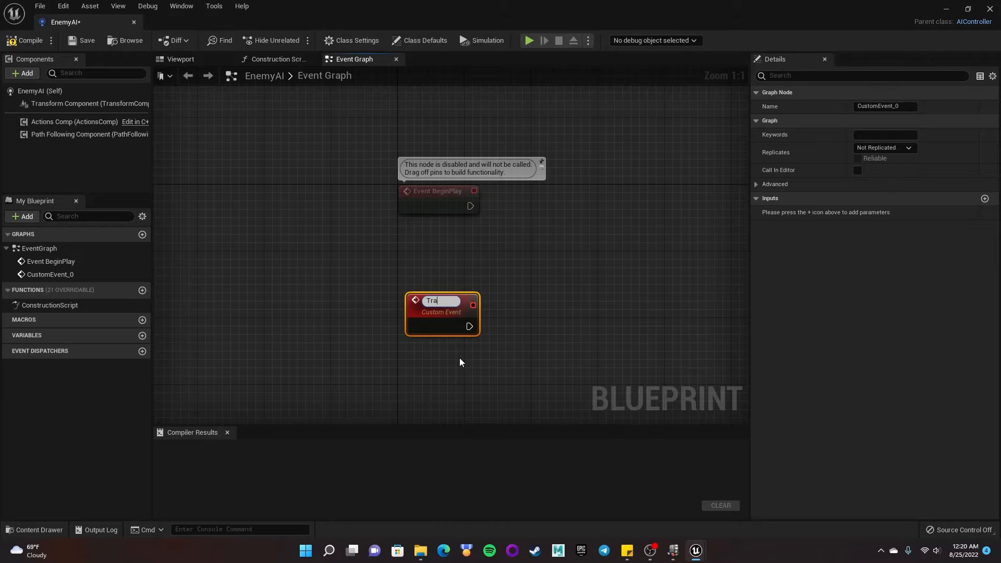
type("ckPlayer")
key("Return")
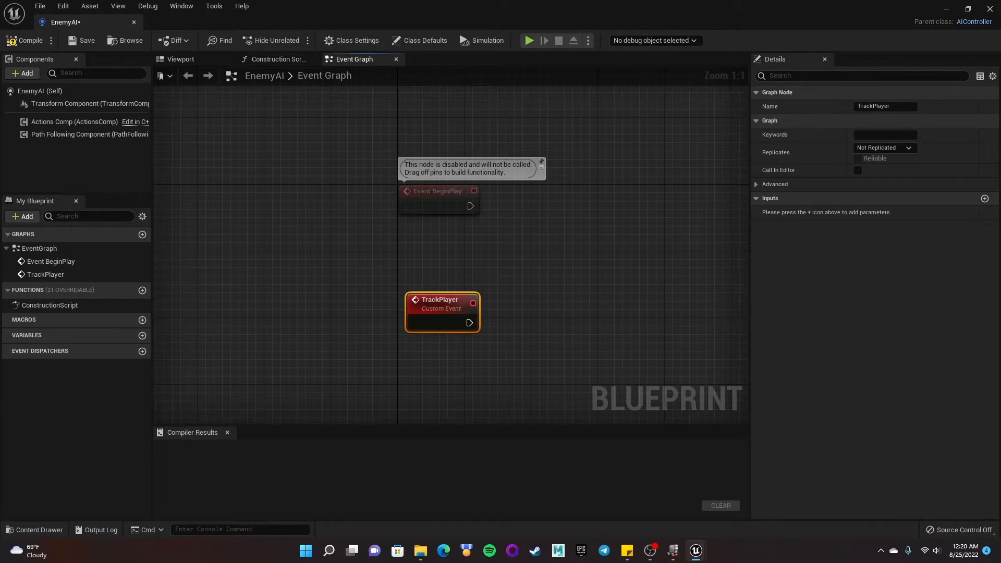
- Connect an AI MoveTo node to the TrackPlayer event's execution output
right_click_drag(460, 223, 397, 227)
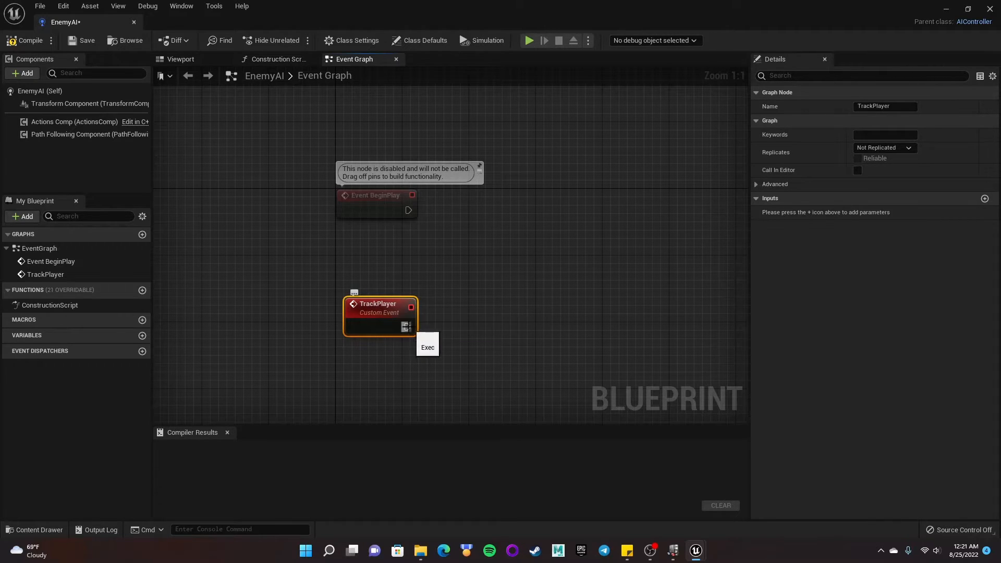
left_click_drag(408, 327, 477, 317)
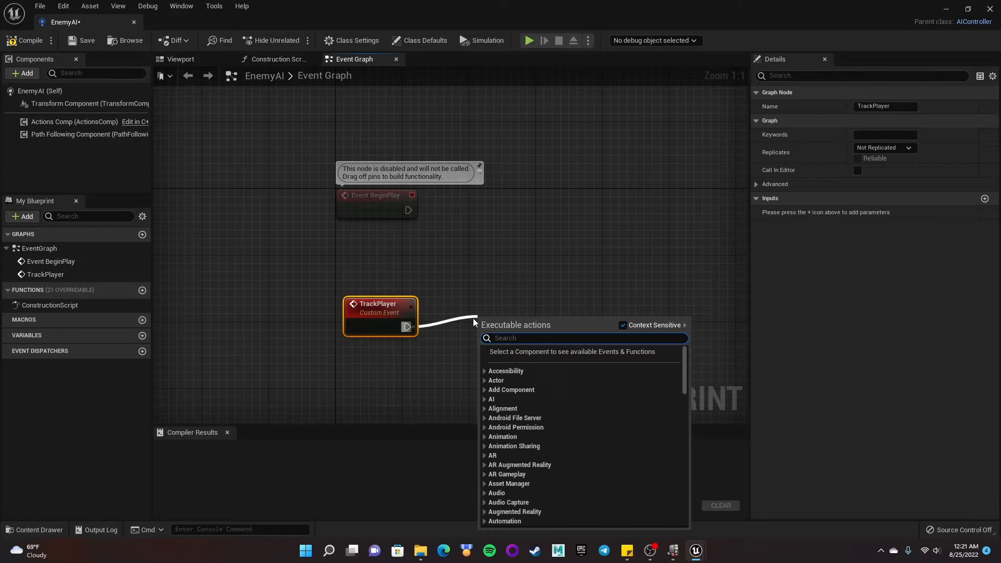
type("AI Move")
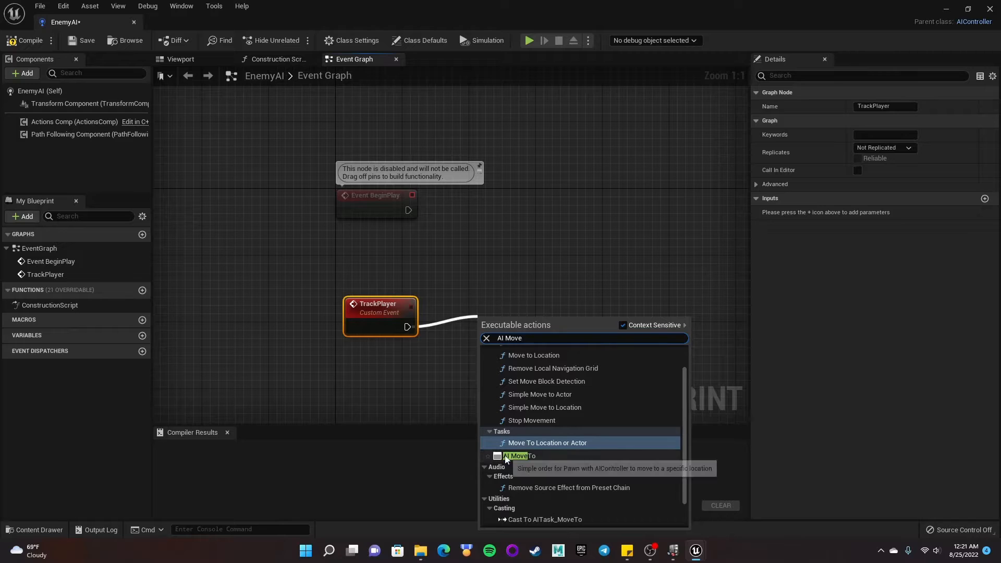
left_click(551, 458)
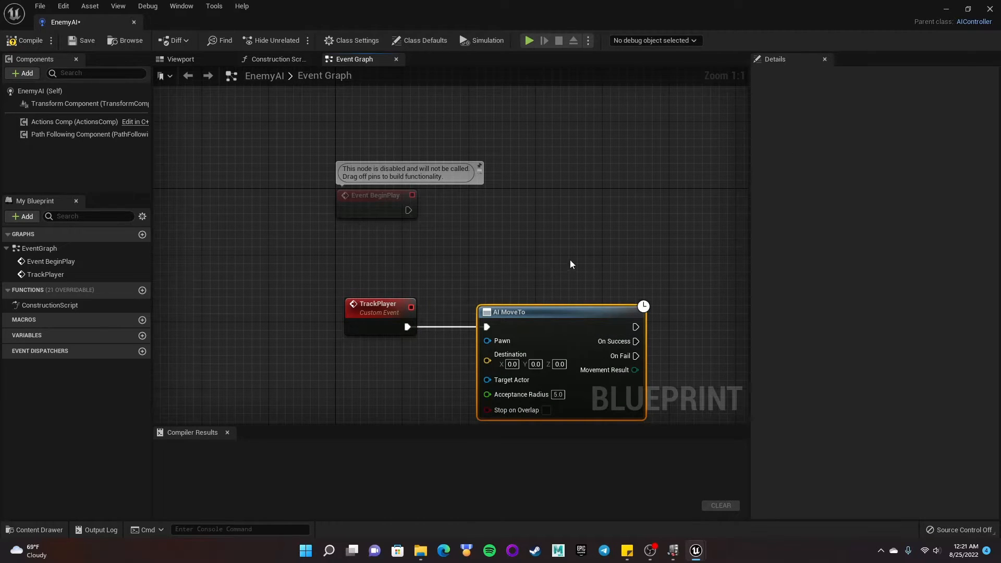
- Feed the AI MoveTo node's Pawn input from a Get Controlled Pawn node
right_click_drag(570, 264, 575, 199)
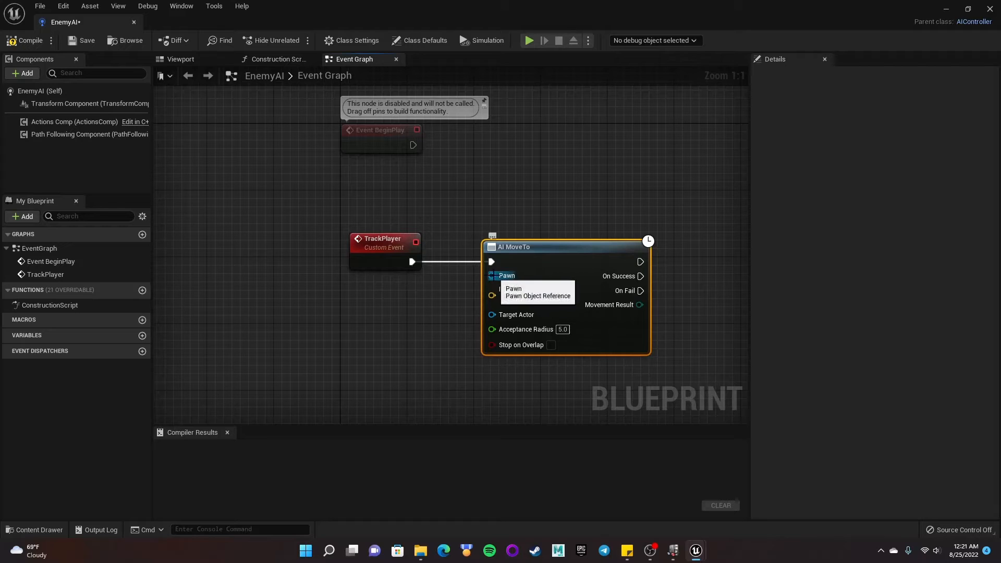
left_click_drag(492, 275, 419, 291)
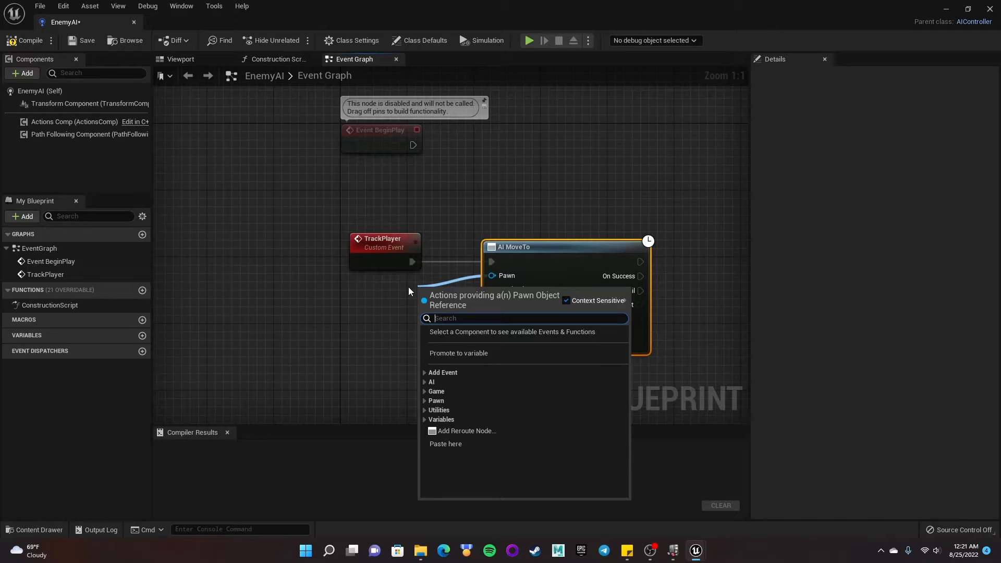
type("get contr")
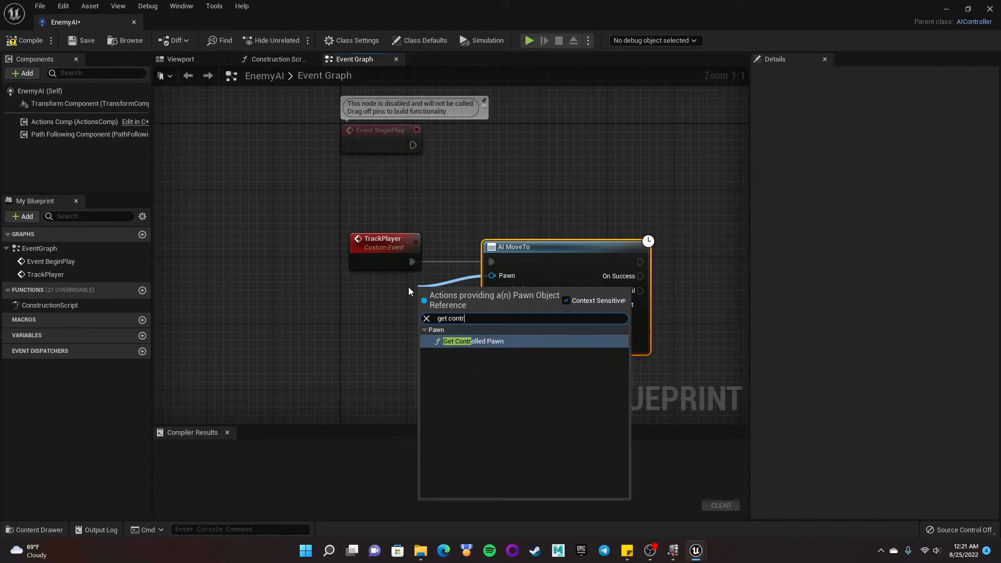
type("olle")
left_click(462, 341)
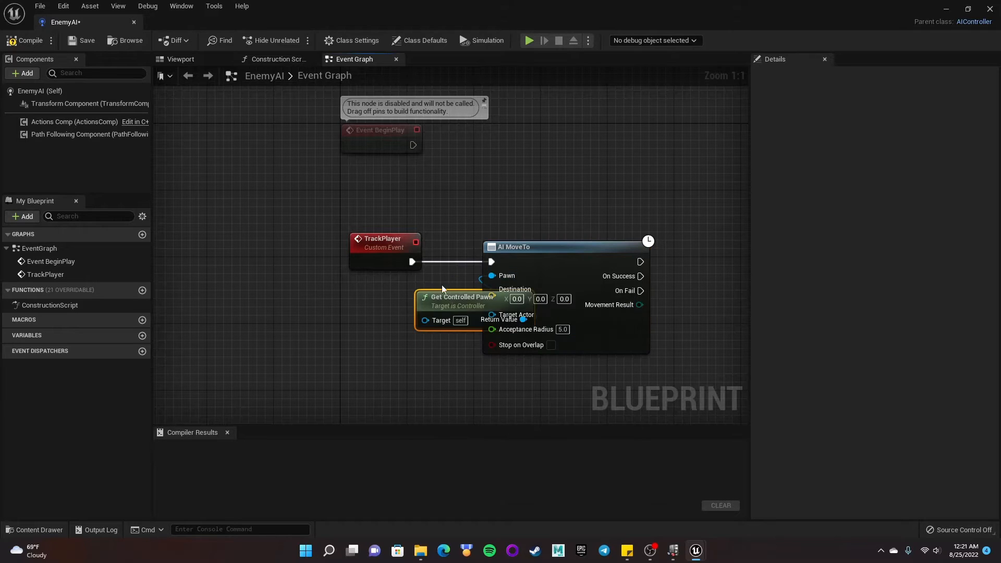
left_click_drag(442, 289, 386, 289)
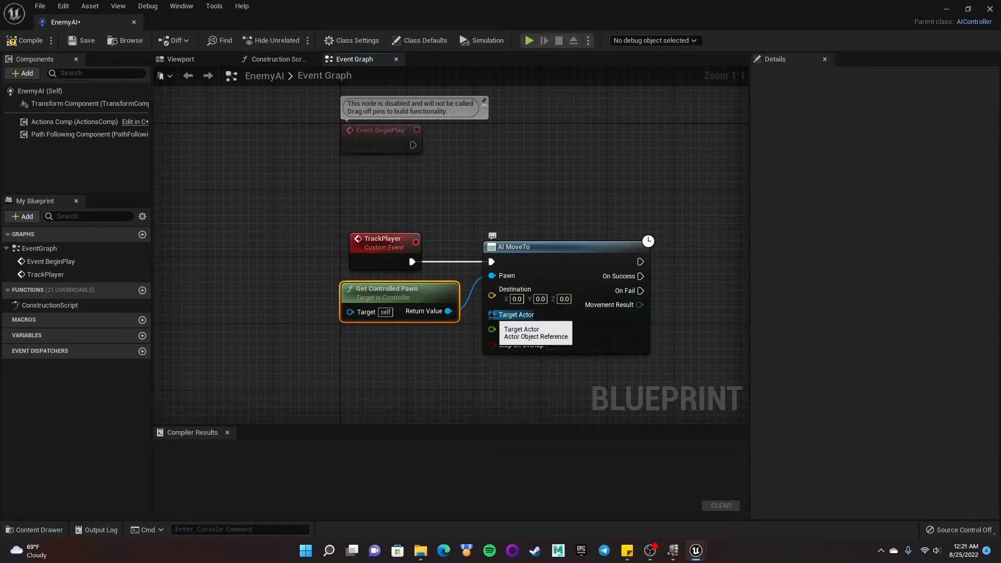
- Connect a Get Player Character node to the AI MoveTo's Target Actor input, then compile and save the blueprint
left_click_drag(490, 314, 397, 363)
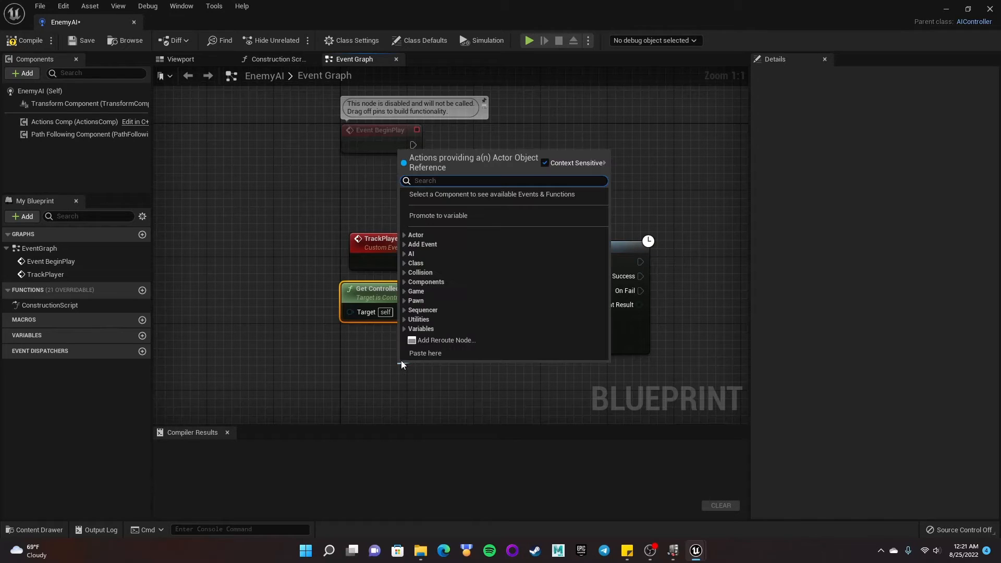
type("get")
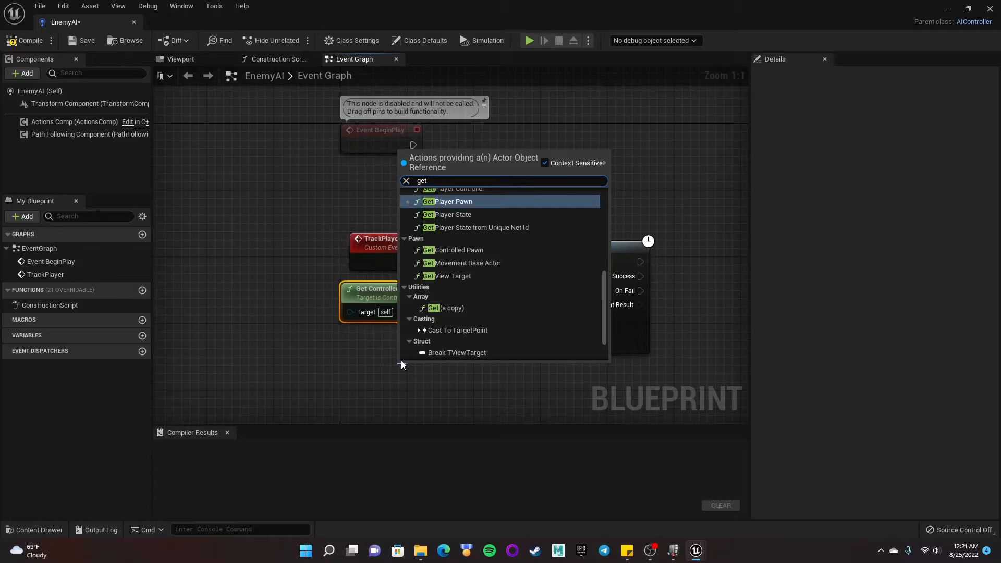
type(" player")
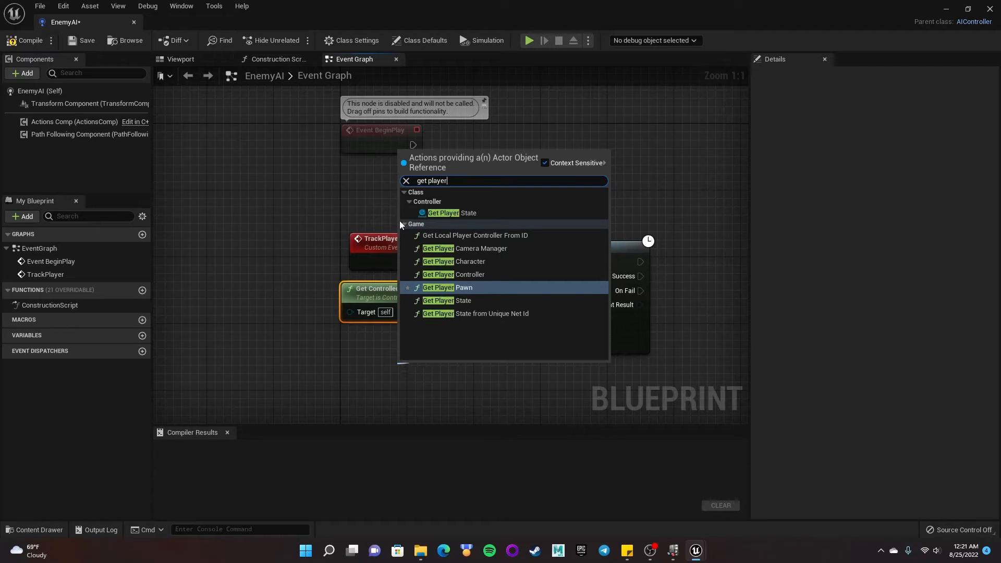
left_click(474, 263)
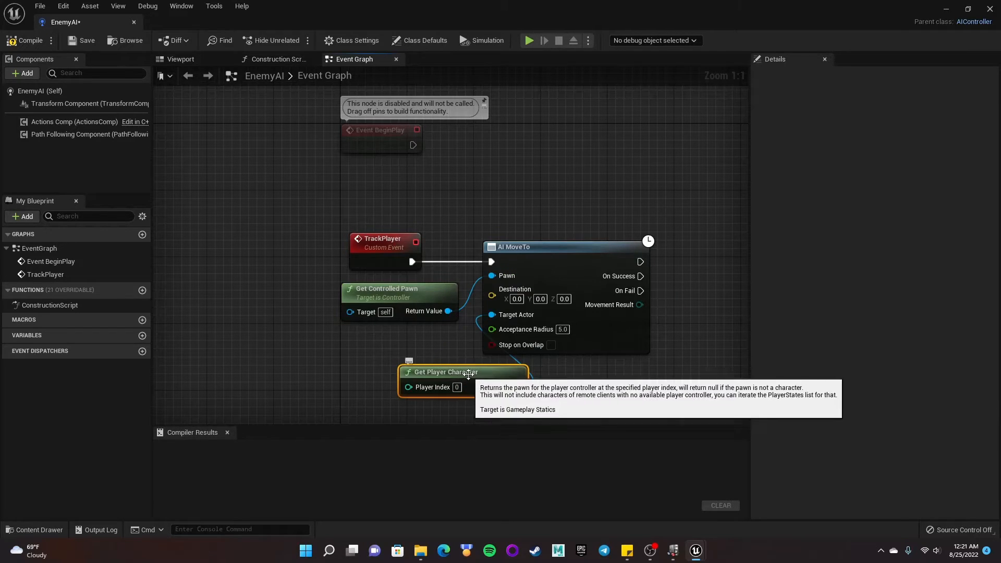
left_click_drag(468, 374, 377, 340)
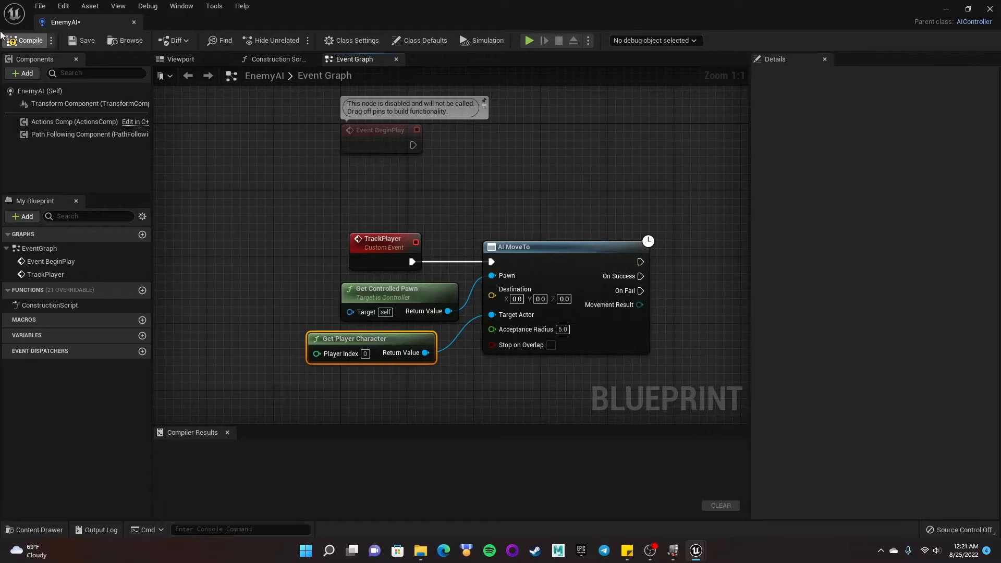
left_click(25, 40)
left_click(86, 40)
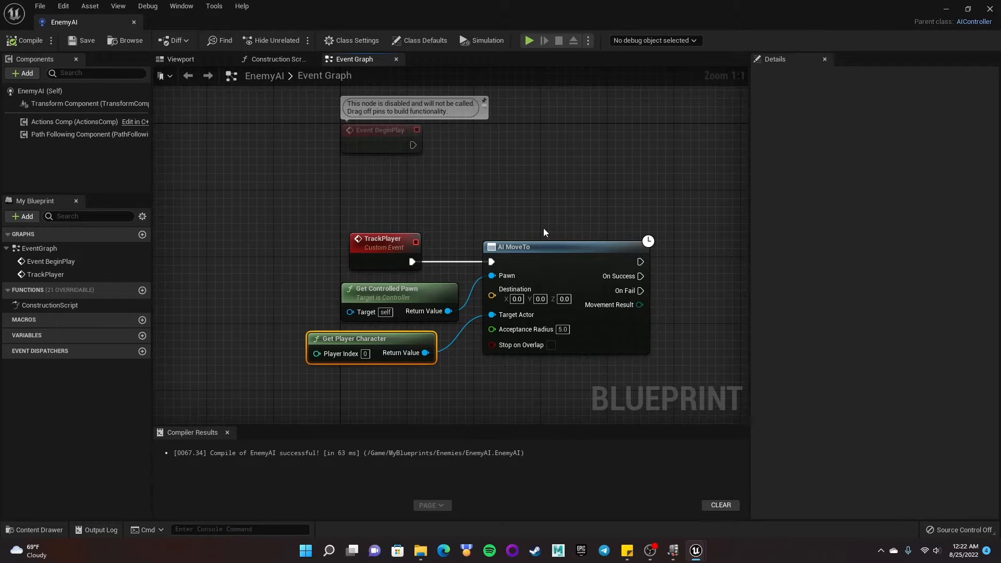
- Attach a Set Timer by Event node to Event BeginPlay and bind its Event input to TrackPlayer
right_click_drag(611, 203, 598, 235)
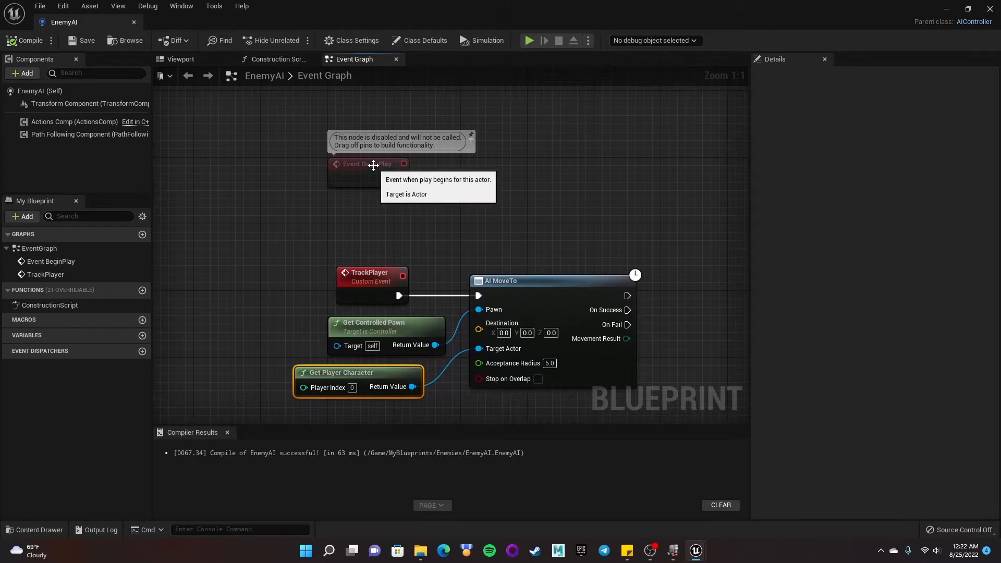
left_click_drag(401, 173, 427, 173)
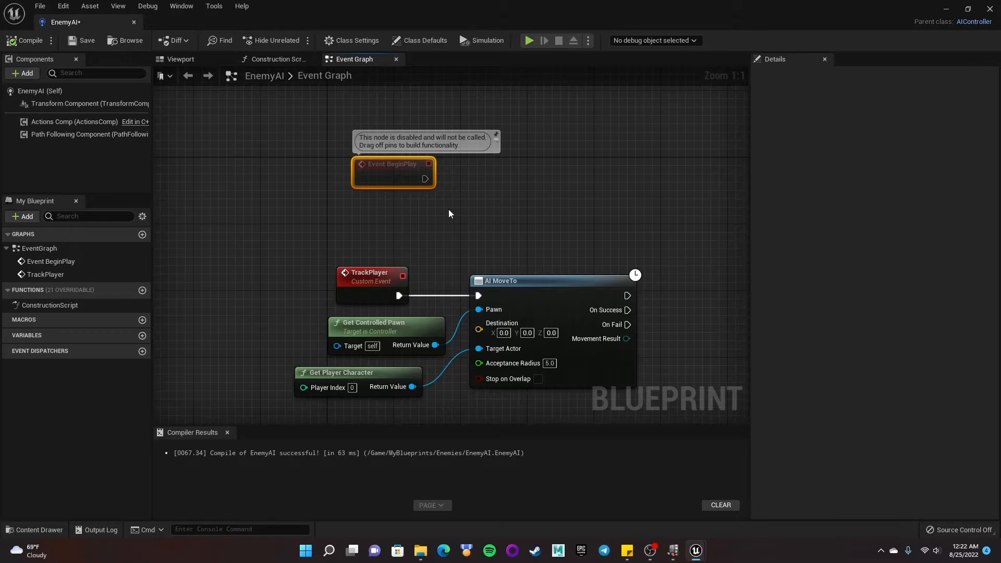
left_click_drag(292, 244, 394, 291)
left_click_drag(277, 227, 397, 287)
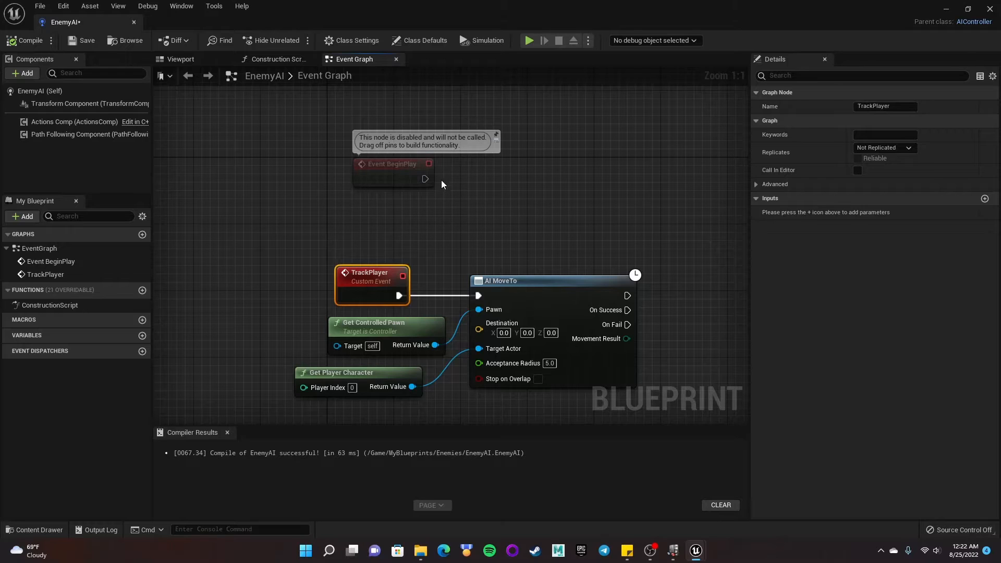
left_click_drag(425, 179, 505, 180)
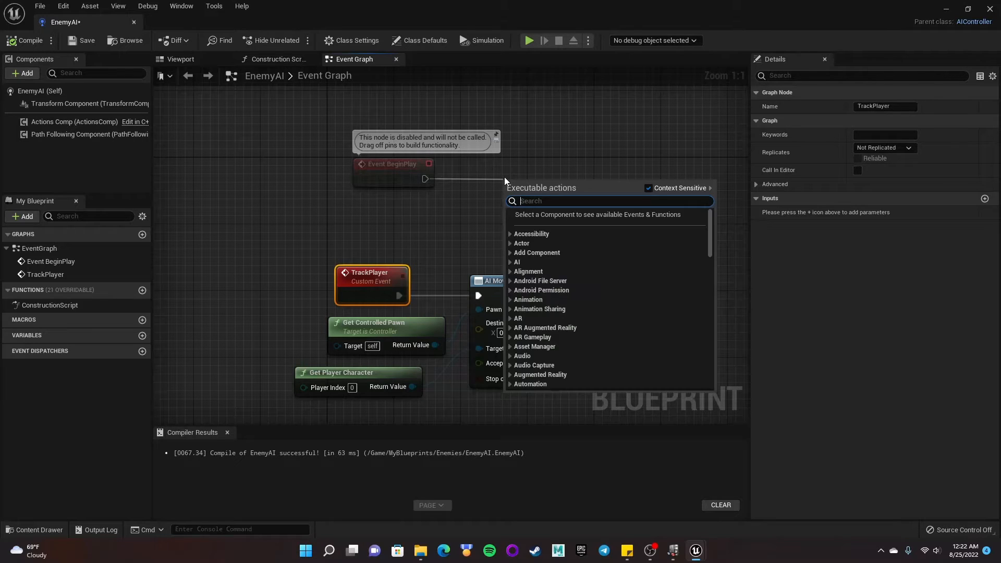
type("set timer")
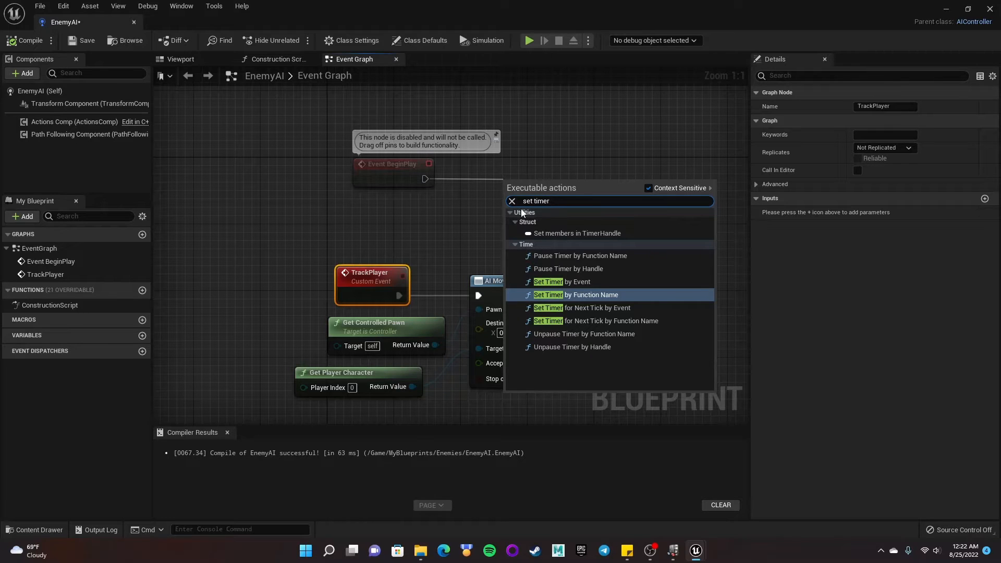
left_click(570, 282)
left_click_drag(537, 190, 537, 181)
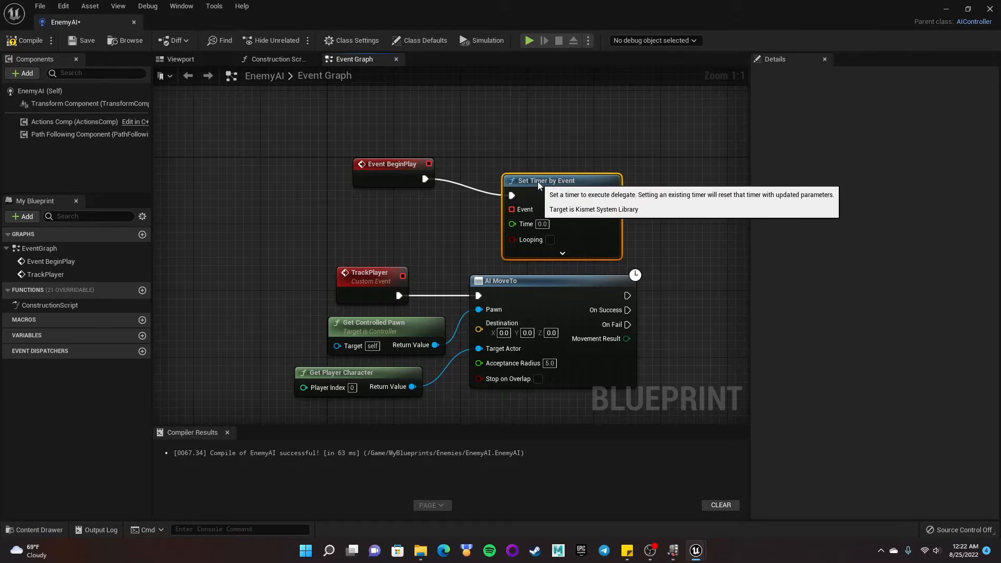
left_click_drag(403, 276, 526, 164)
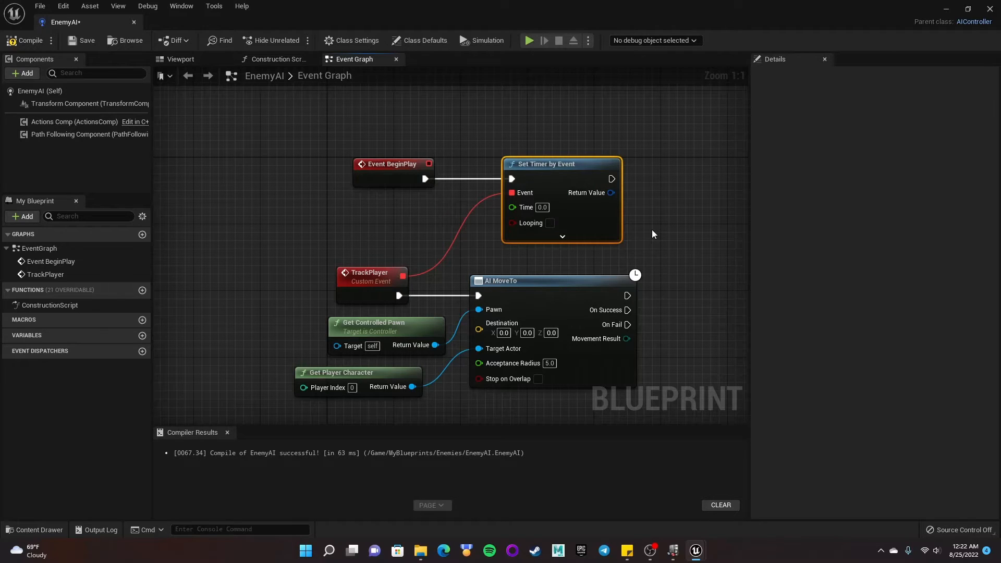
- Set the timer's Time to 1 with Looping enabled, then compile the blueprint
left_click(543, 207)
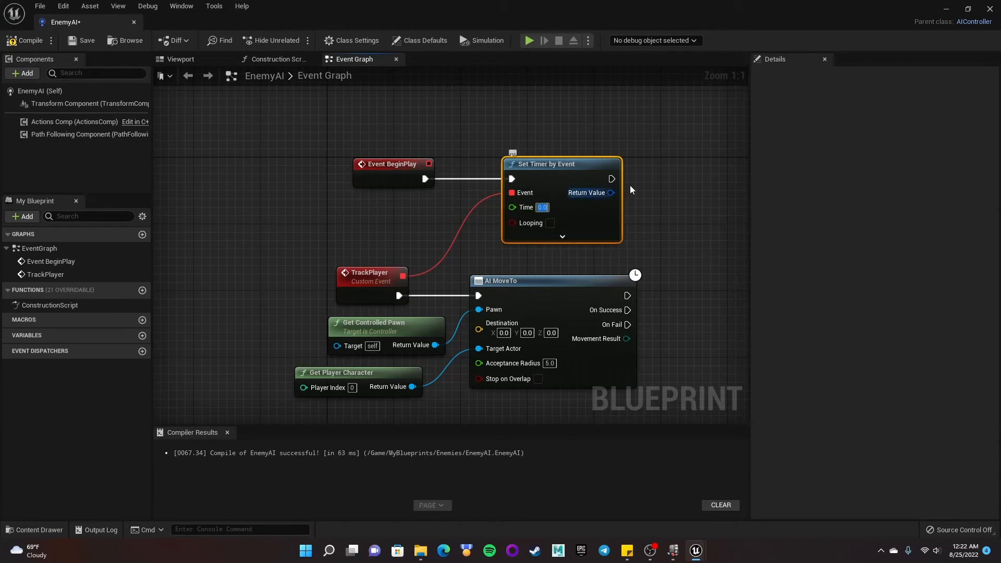
type("1")
key("Return")
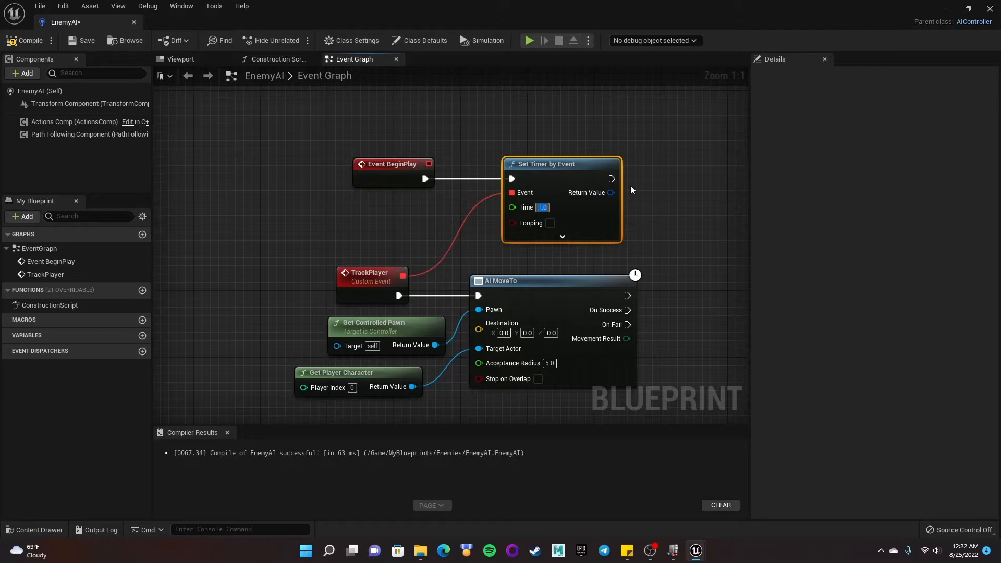
left_click(550, 224)
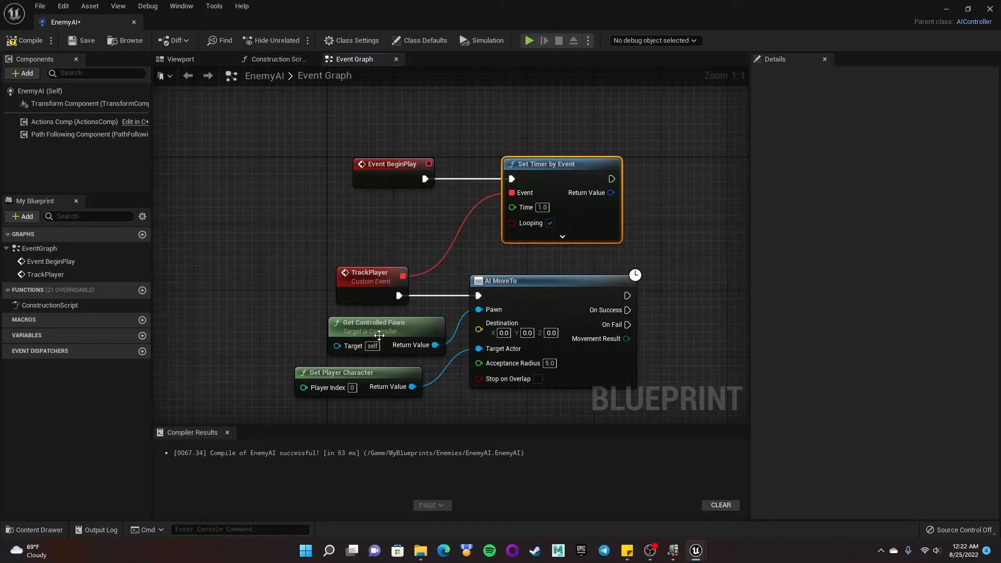
left_click(29, 41)
left_click(946, 8)
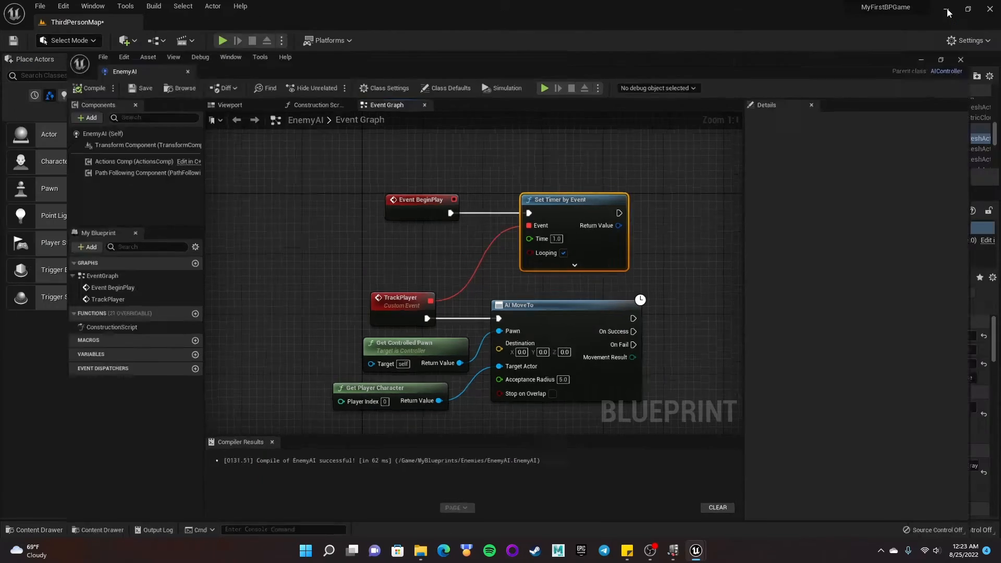
- Create a new Character-based Blueprint Class in the Enemies folder named BP_EnemyCharacter
left_click(42, 530)
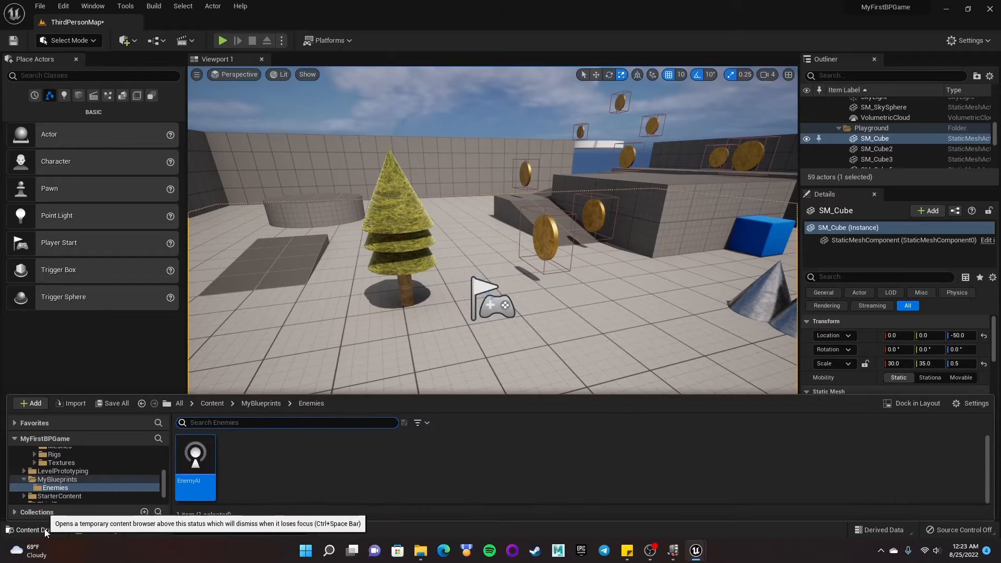
right_click(347, 468)
left_click(405, 186)
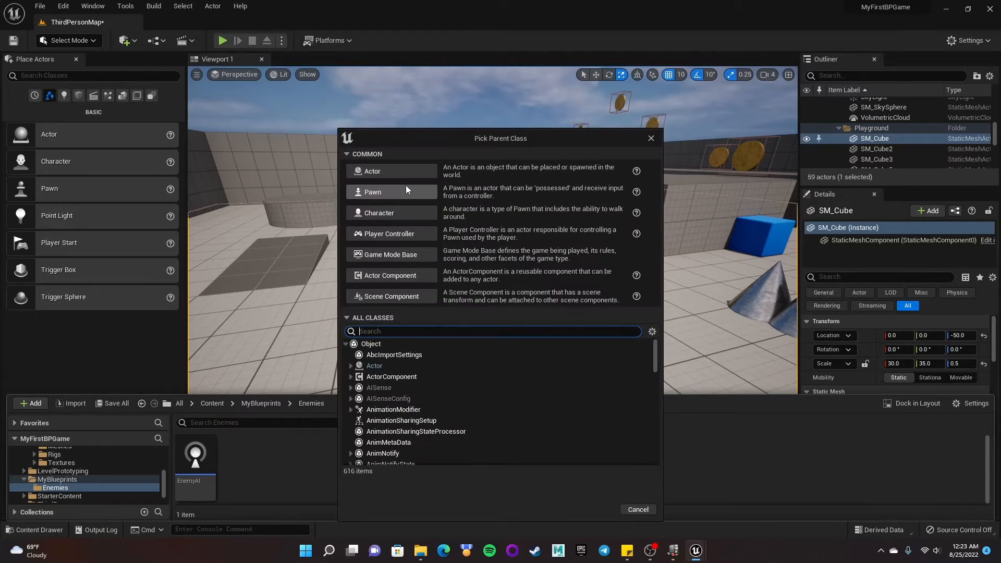
left_click(379, 215)
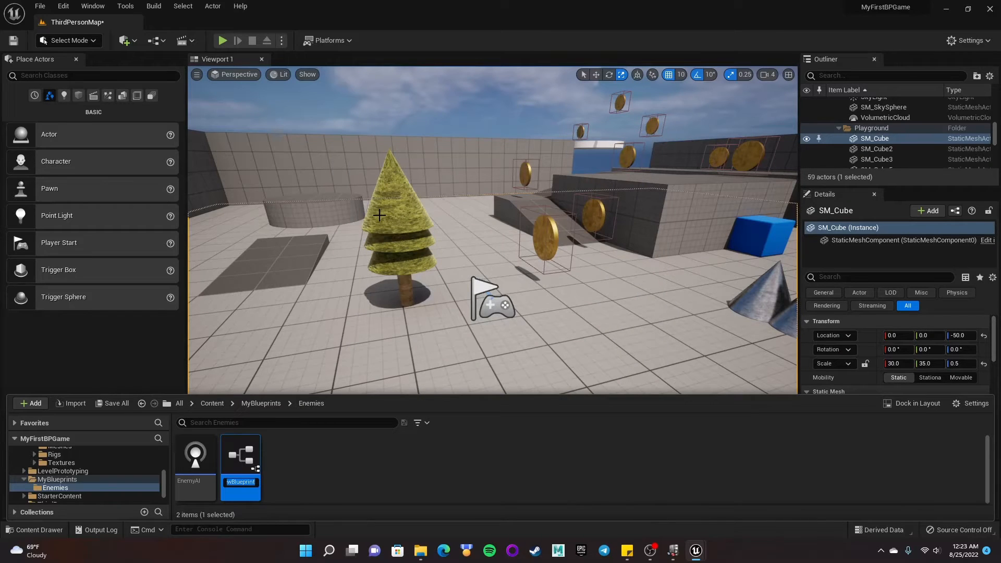
type("B")
type("P_Enemy")
type("Charac")
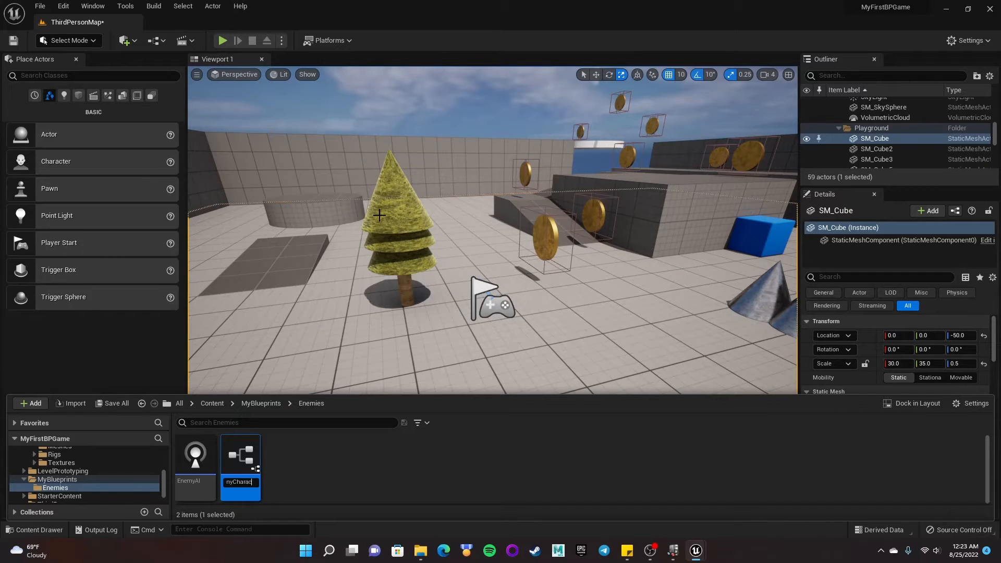
type("ter")
key("Return")
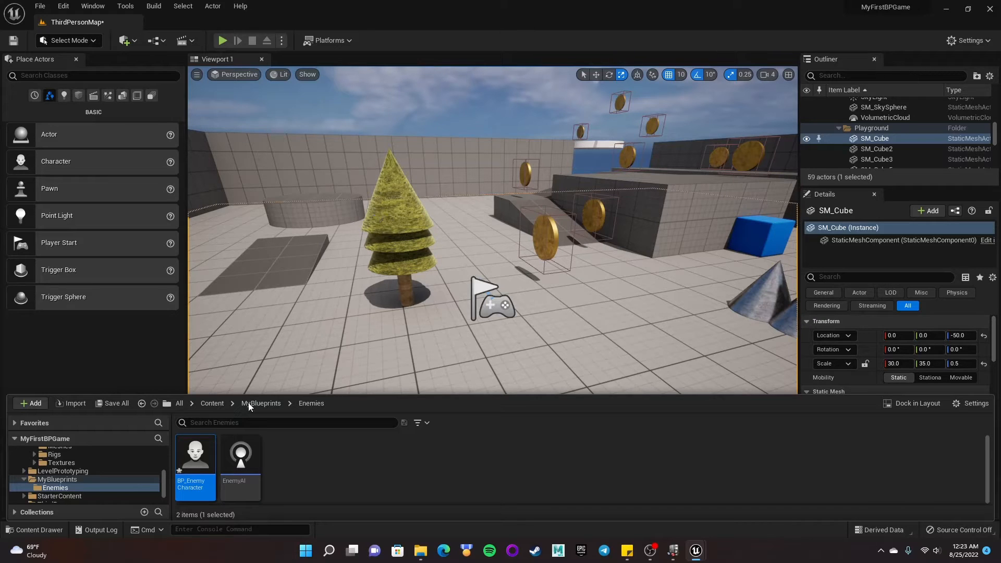
- Open BP_EnemyCharacter and set the Mesh component's skeletal mesh to SKM_Manny
double_click(200, 461)
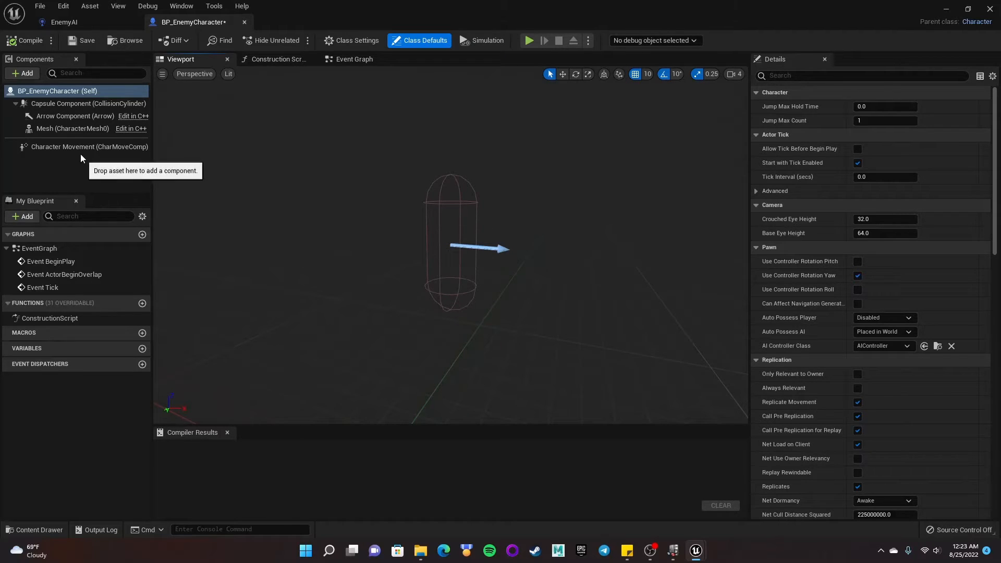
left_click(66, 129)
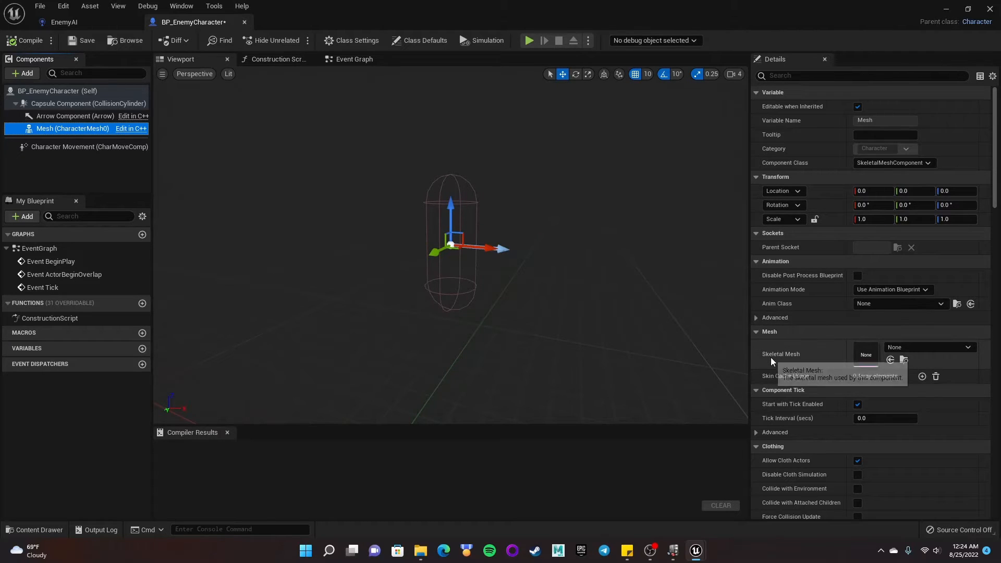
left_click(922, 348)
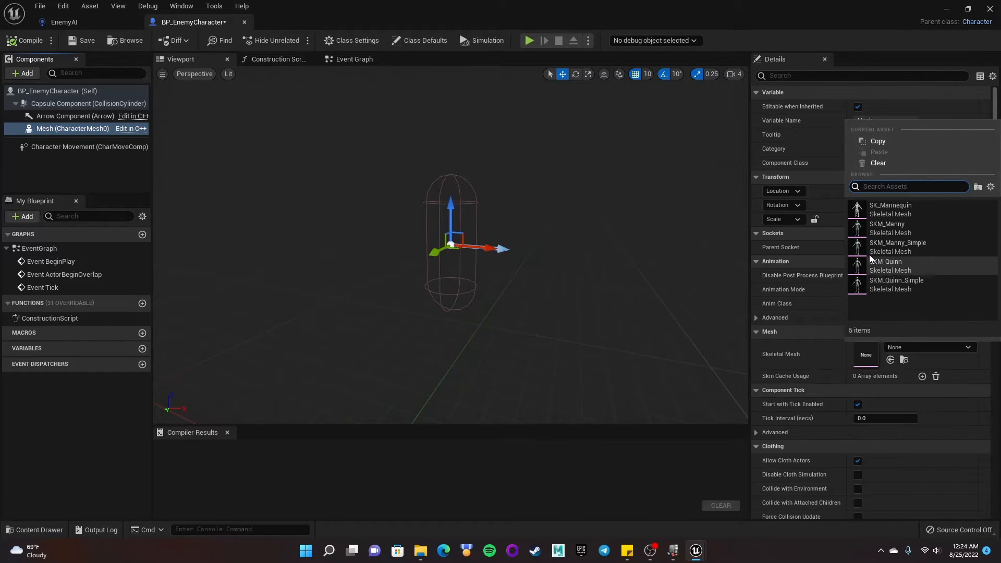
left_click(908, 227)
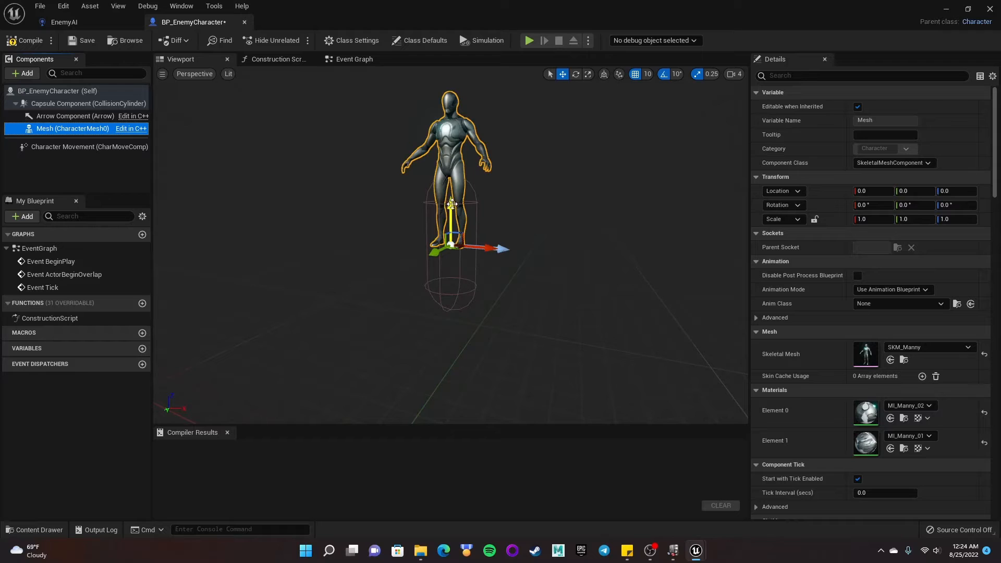
- Lower the mesh to Z location -90 and rotate it -90 degrees so it sits in the capsule facing the arrow
left_click_drag(452, 204, 451, 276)
right_click_drag(496, 253, 543, 251)
key("a")
key("w")
right_click_drag(471, 269, 405, 272)
key("e")
key("q")
right_click_drag(450, 245, 490, 295)
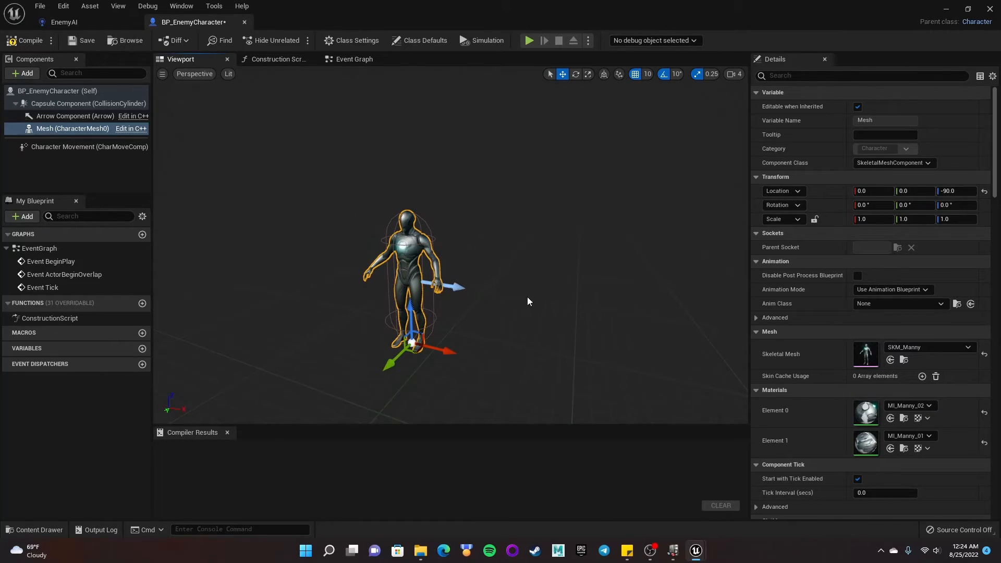
key("e")
left_click_drag(403, 371, 488, 342)
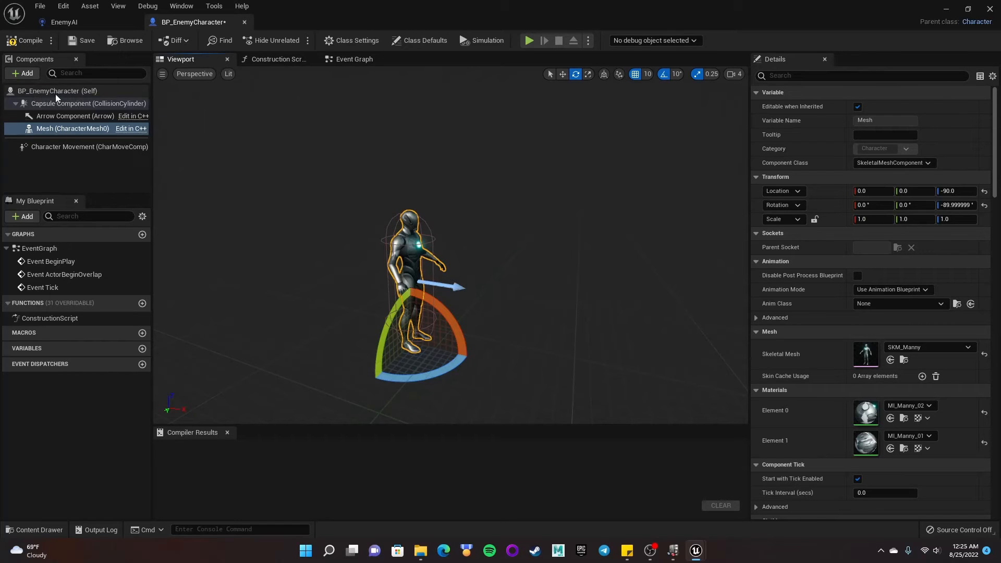
- Set the character's AI Controller Class to EnemyAI, then compile and save the blueprint
left_click(76, 93)
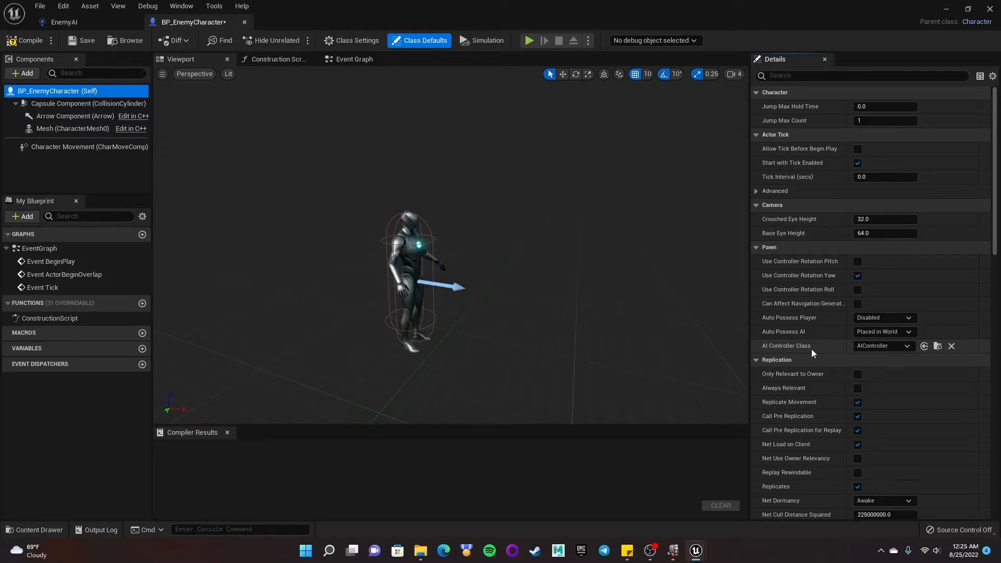
left_click(876, 347)
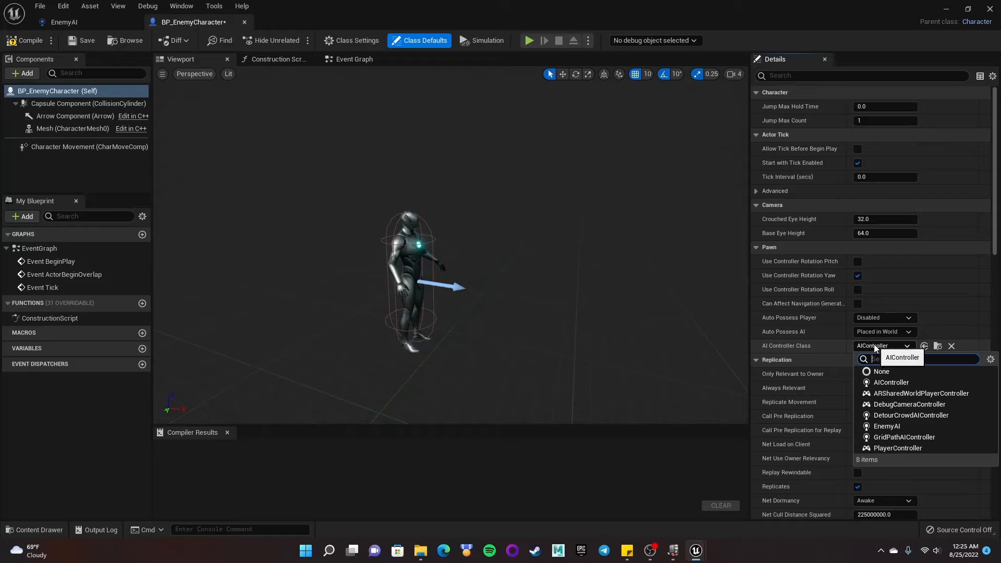
left_click(903, 427)
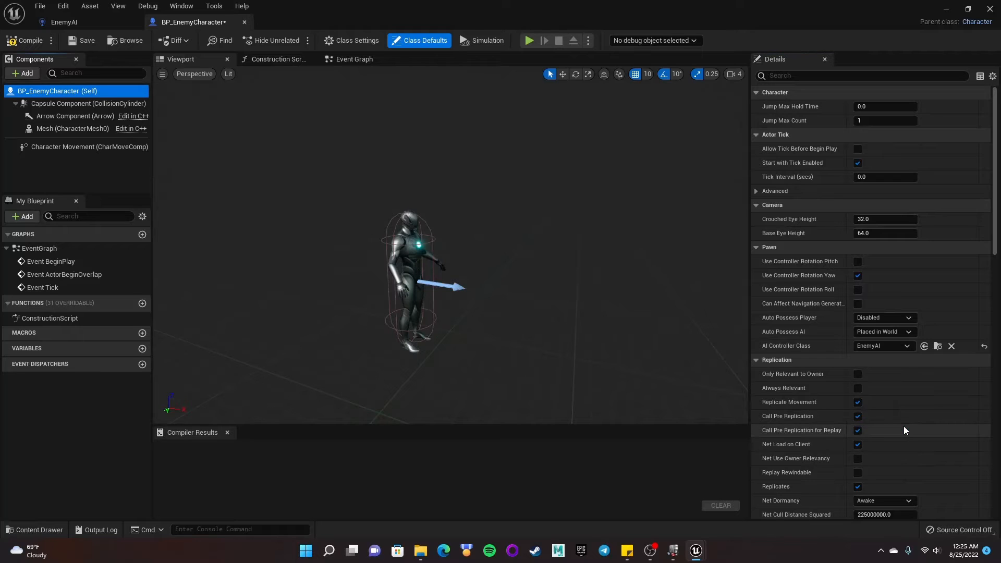
left_click(24, 41)
left_click(80, 41)
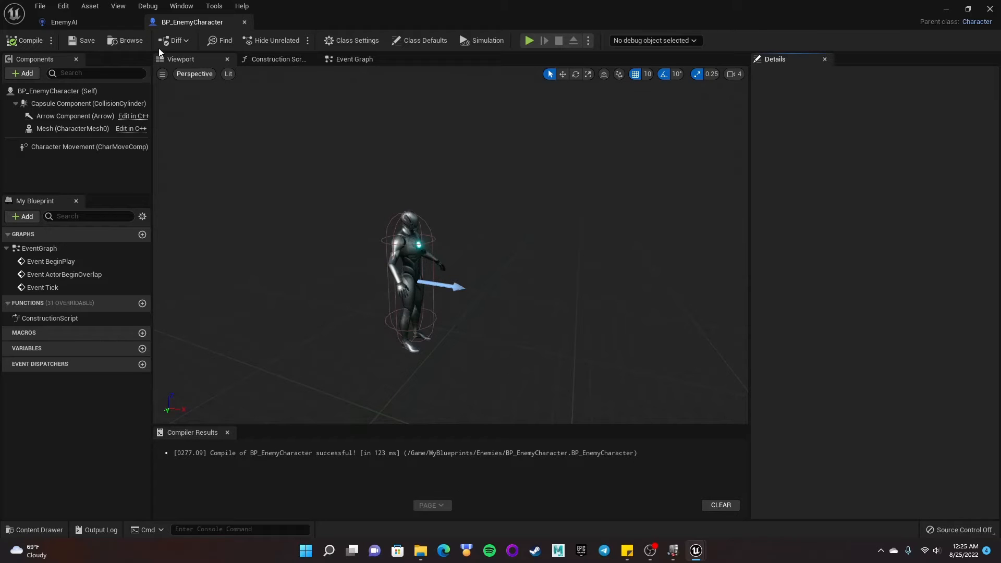
- Create an Animation Blueprint from SKM_Manny in Characters > Mannequins > Meshes named MyEnemyAnimBP
left_click(969, 9)
left_click(949, 13)
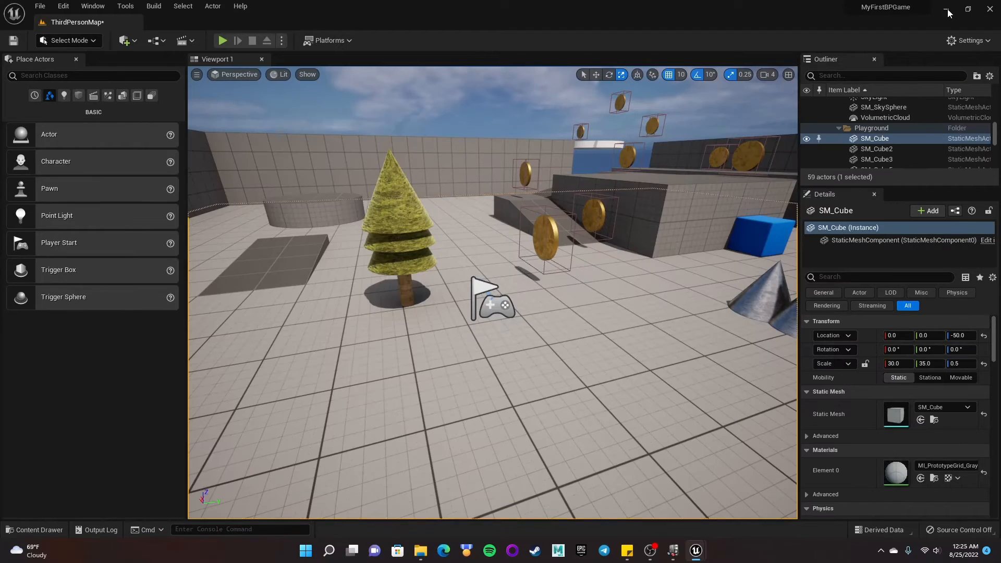
left_click(48, 532)
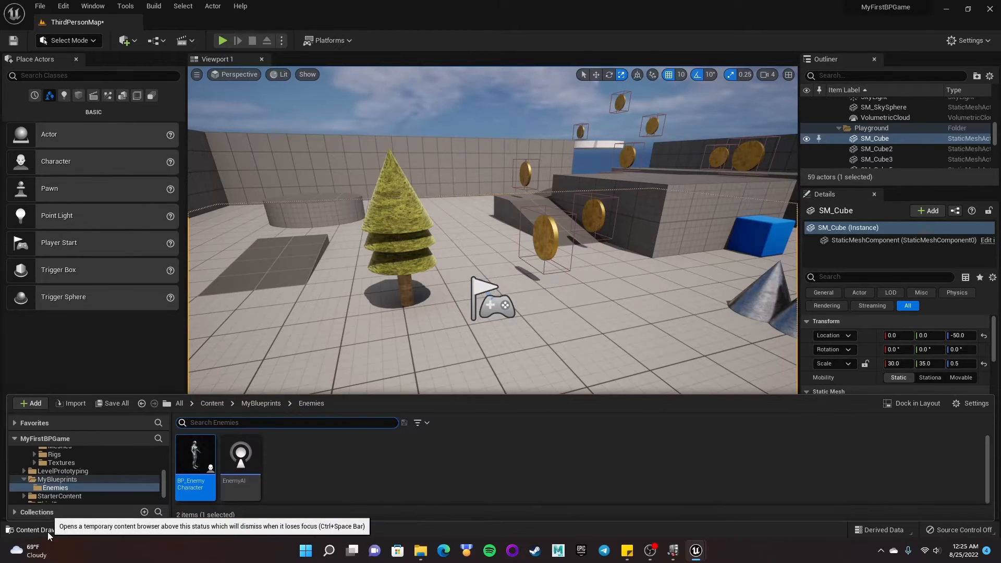
scroll(117, 479, "up", 3)
scroll(116, 480, "up", 2)
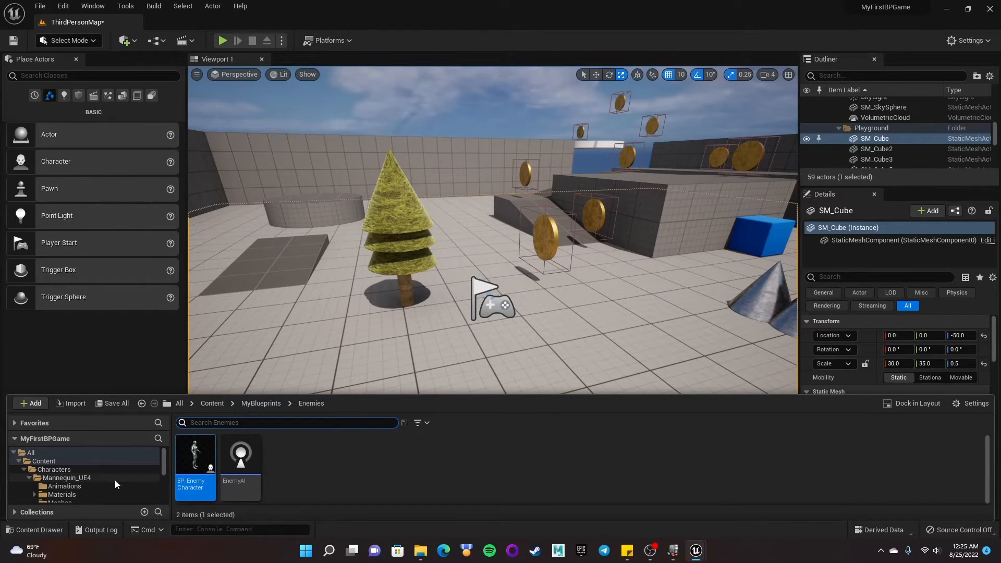
left_click(48, 471)
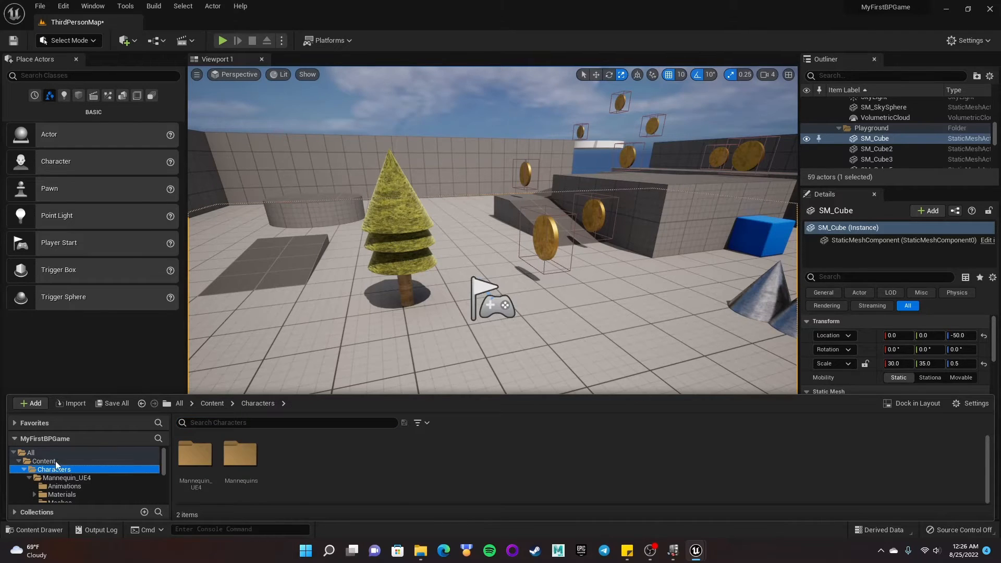
double_click(251, 458)
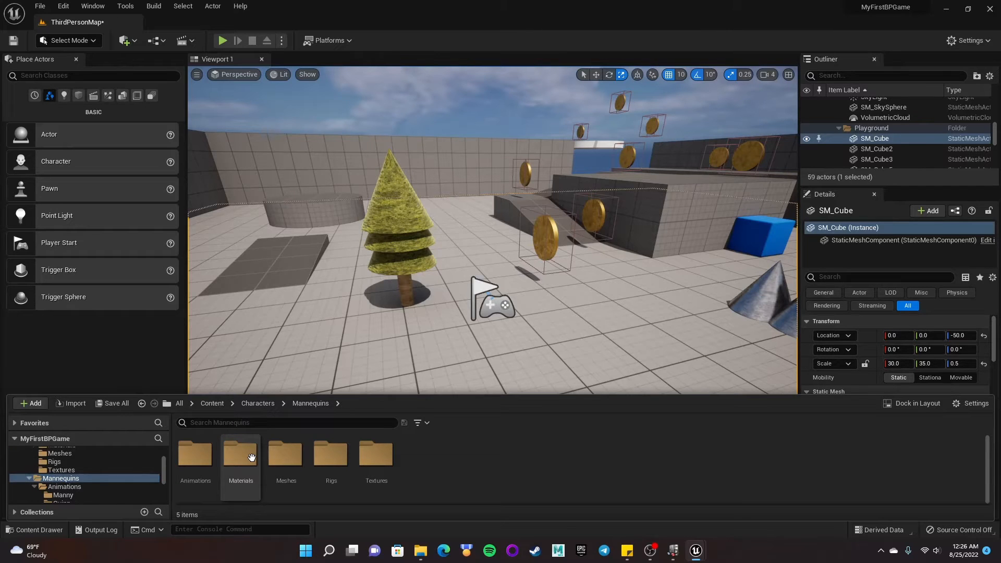
double_click(286, 455)
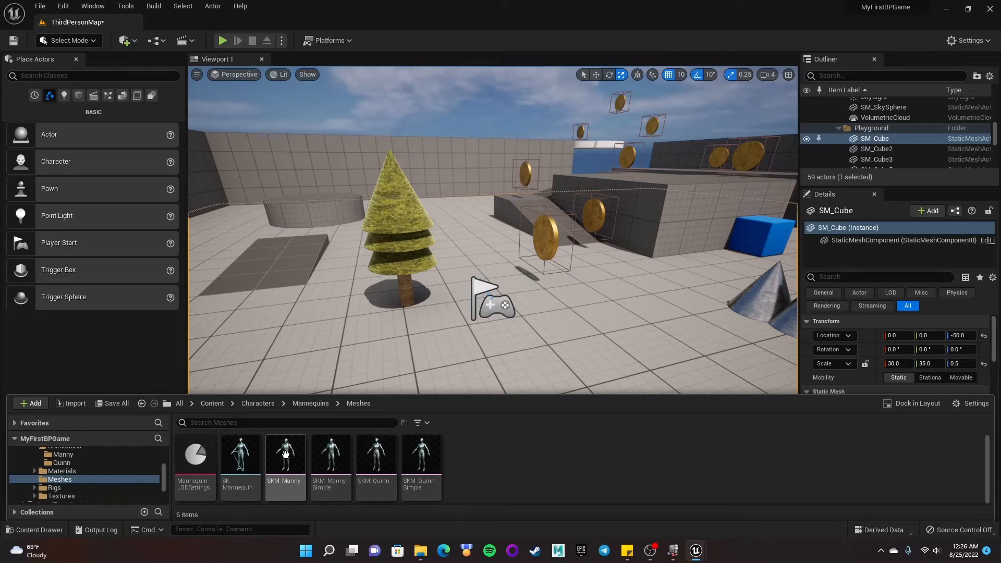
mouse_move(275, 487)
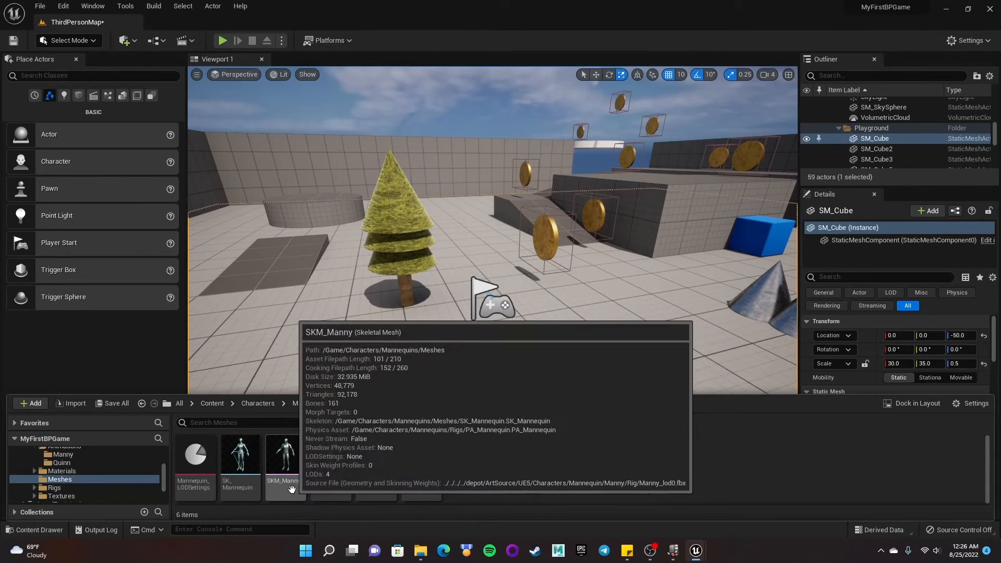
left_click(282, 457)
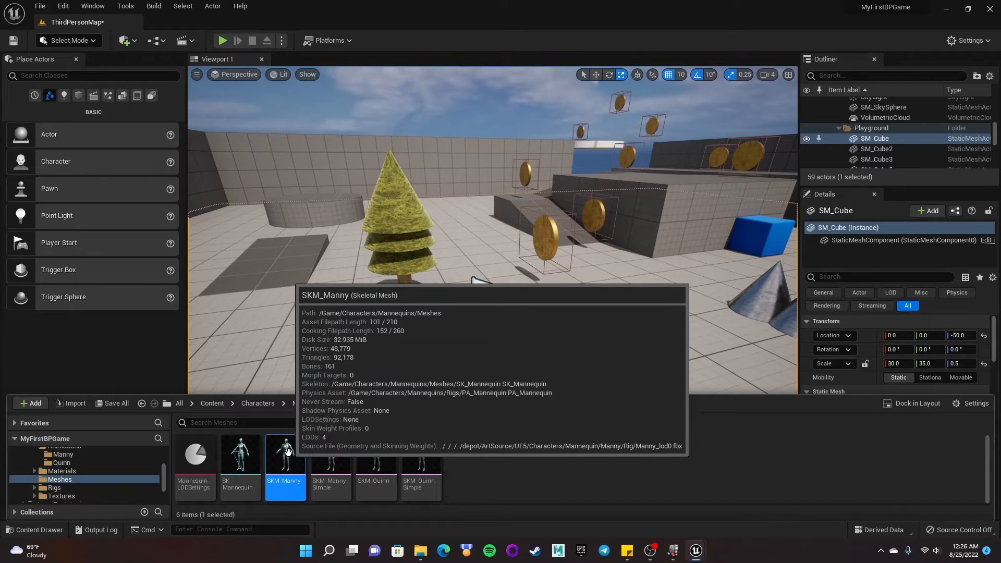
right_click(287, 452)
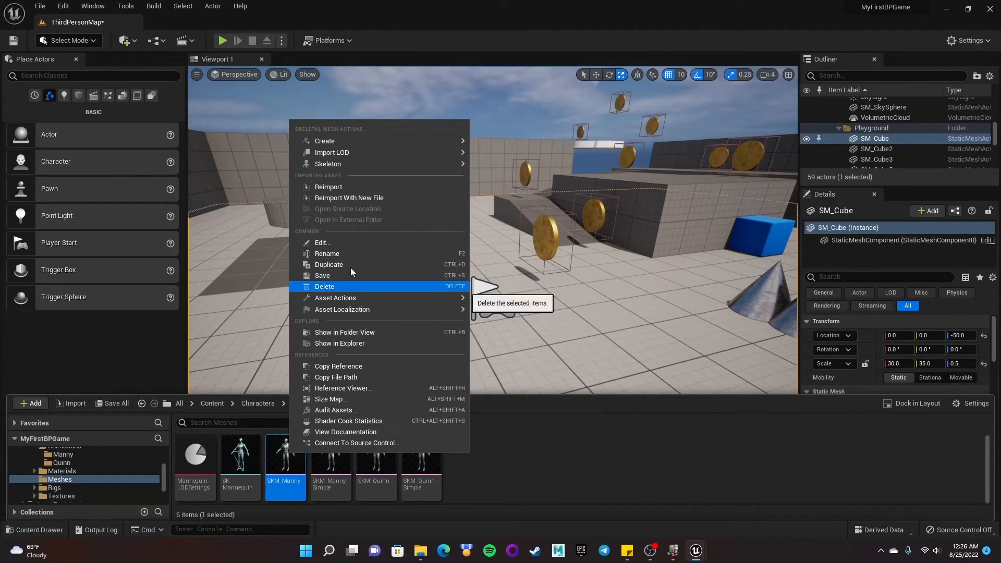
mouse_move(333, 142)
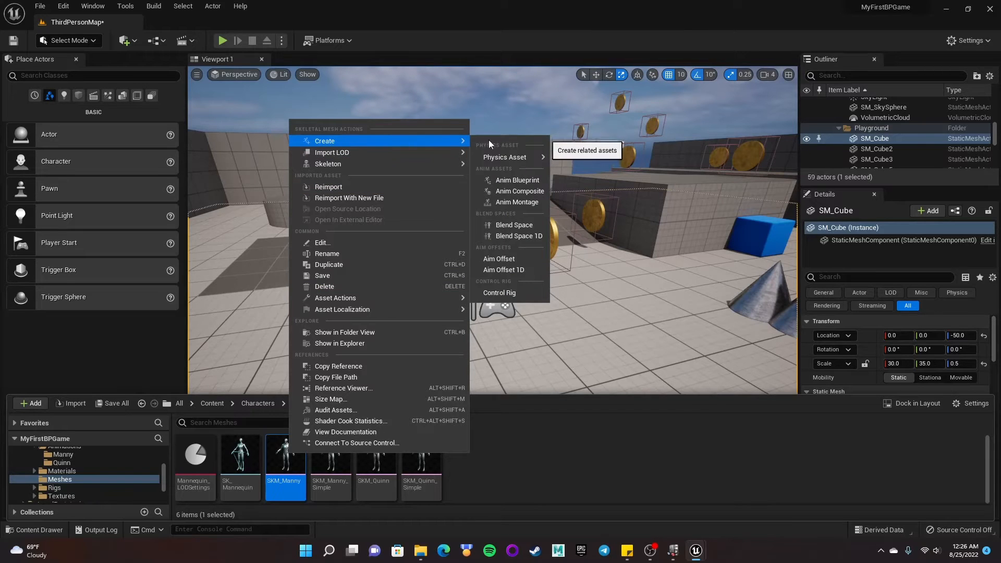
left_click(522, 181)
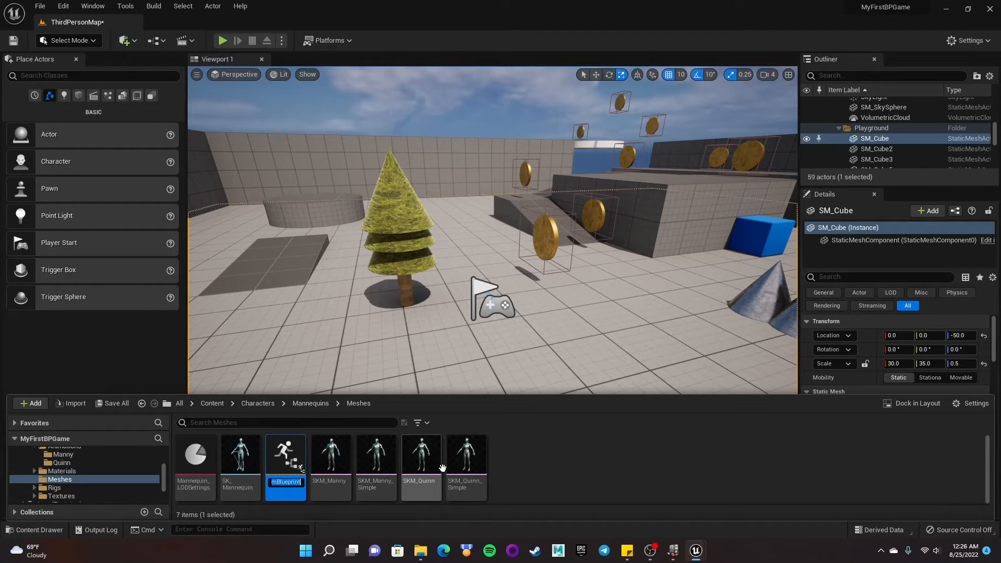
type("MY")
key("BackSpace")
type("yEnem")
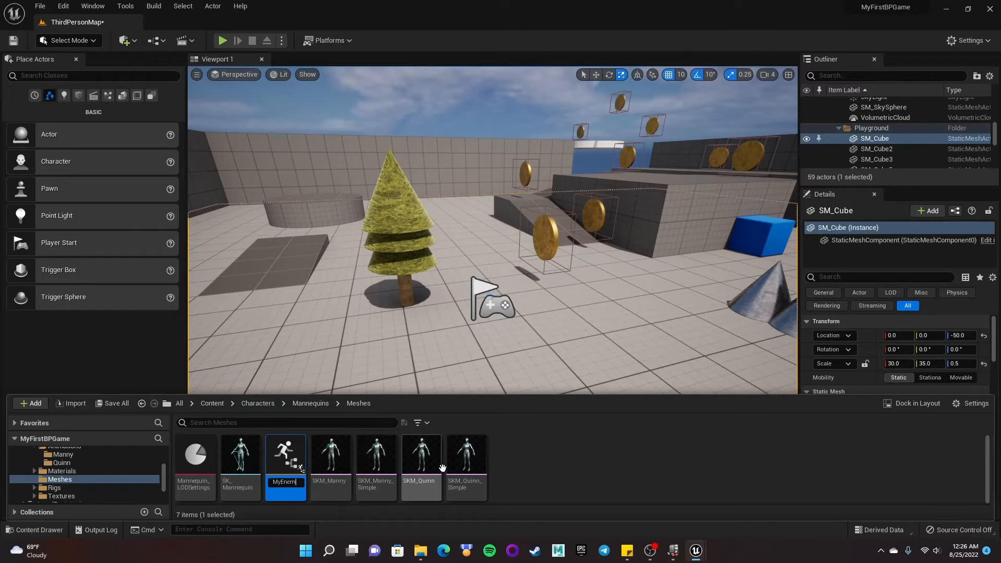
type("yAnimBP")
key("Return")
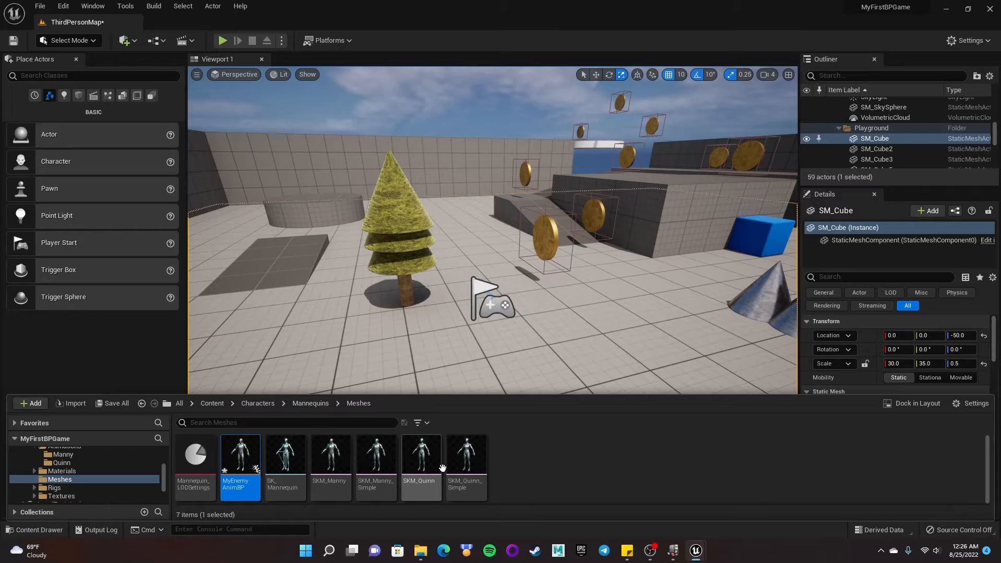
- Open MyEnemyAnimBP and add a new State Machine in the AnimGraph, wired into the Output Pose
mouse_move(239, 450)
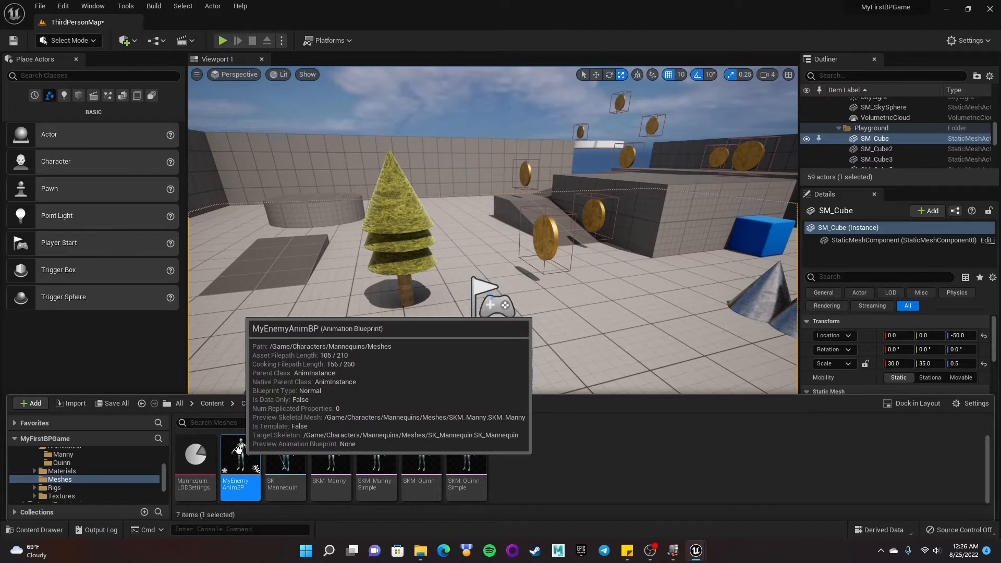
double_click(241, 449)
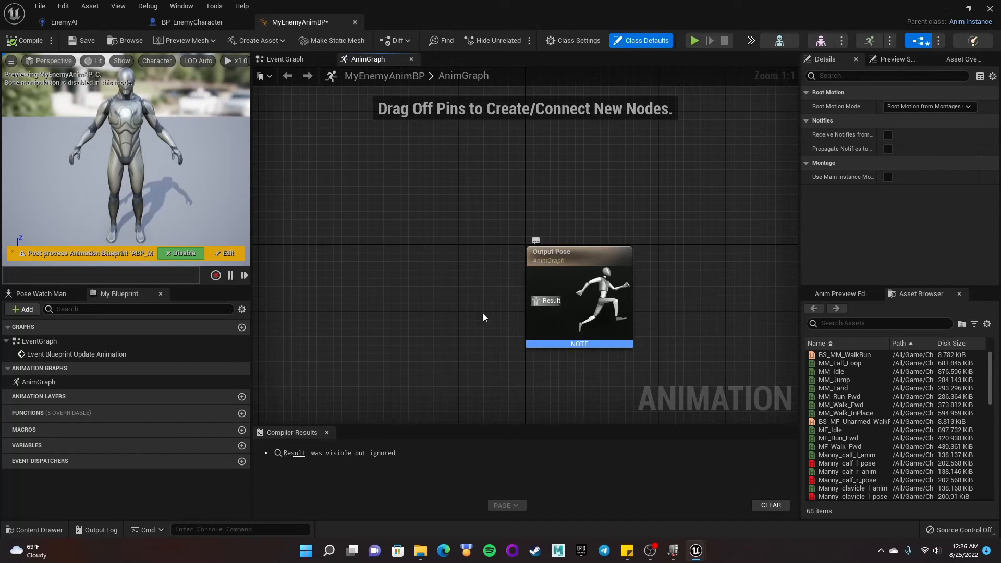
right_click(312, 292)
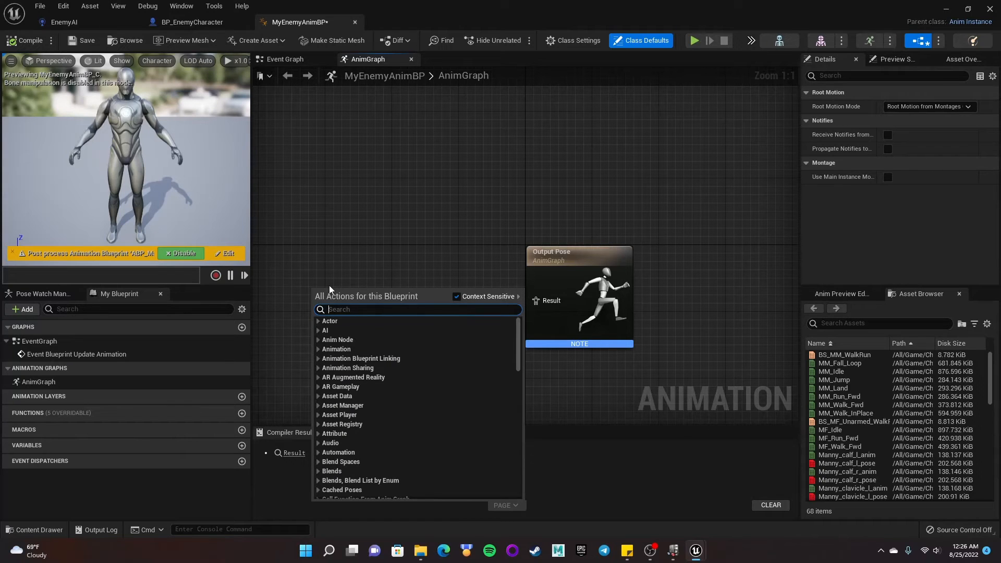
type("sta")
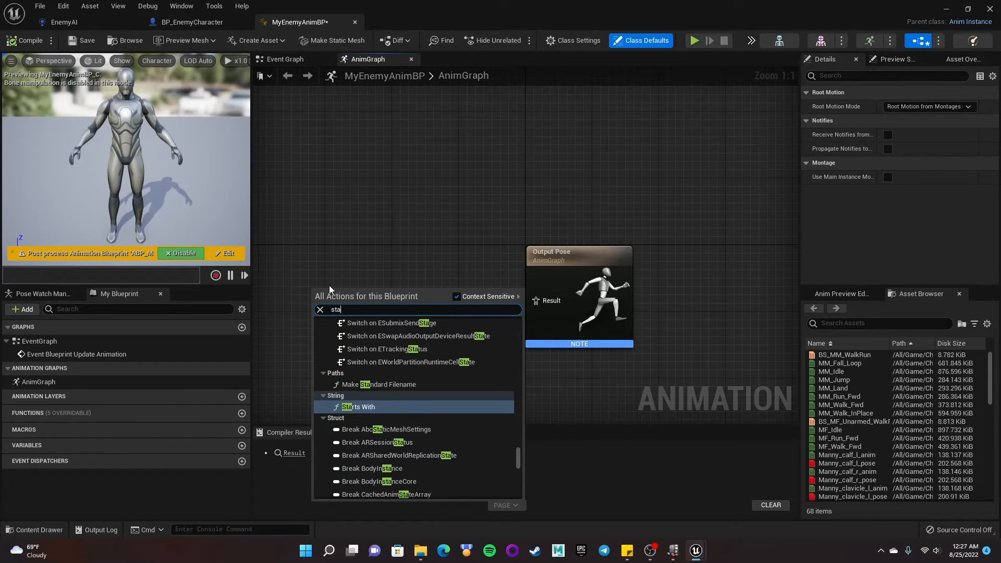
type("te")
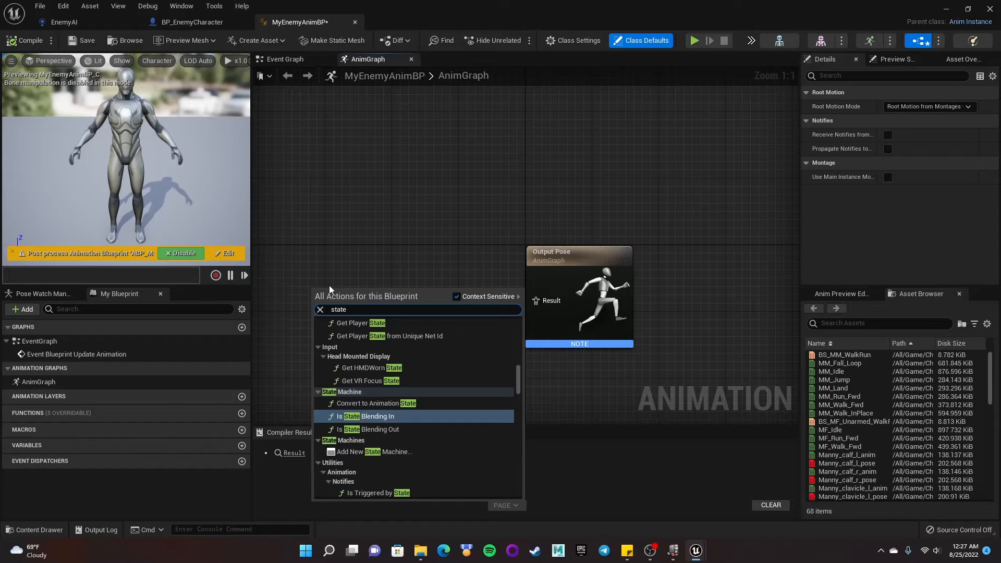
left_click(395, 451)
left_click_drag(357, 298, 539, 304)
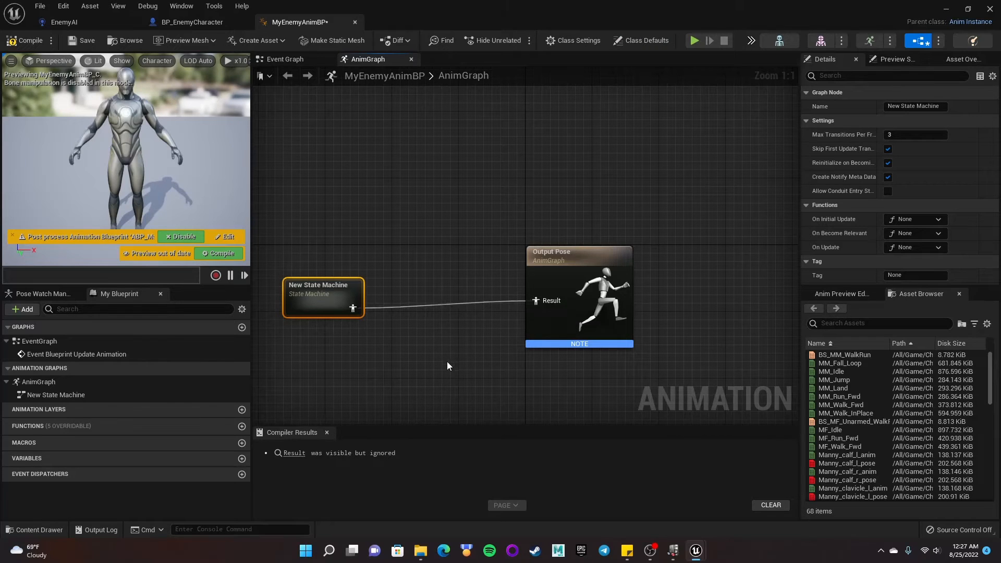
- Insert a Slot 'DefaultSlot' node between the New State Machine and the Output Pose and wire it through
left_click(407, 308, "alt")
left_click_drag(353, 308, 408, 305)
type("slot")
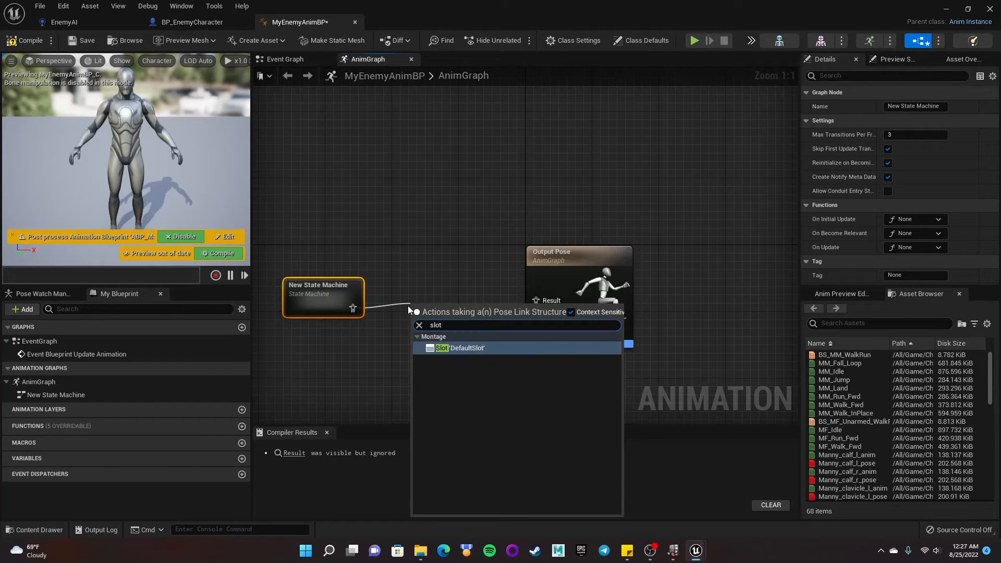
left_click(464, 345)
left_click_drag(453, 315, 448, 288)
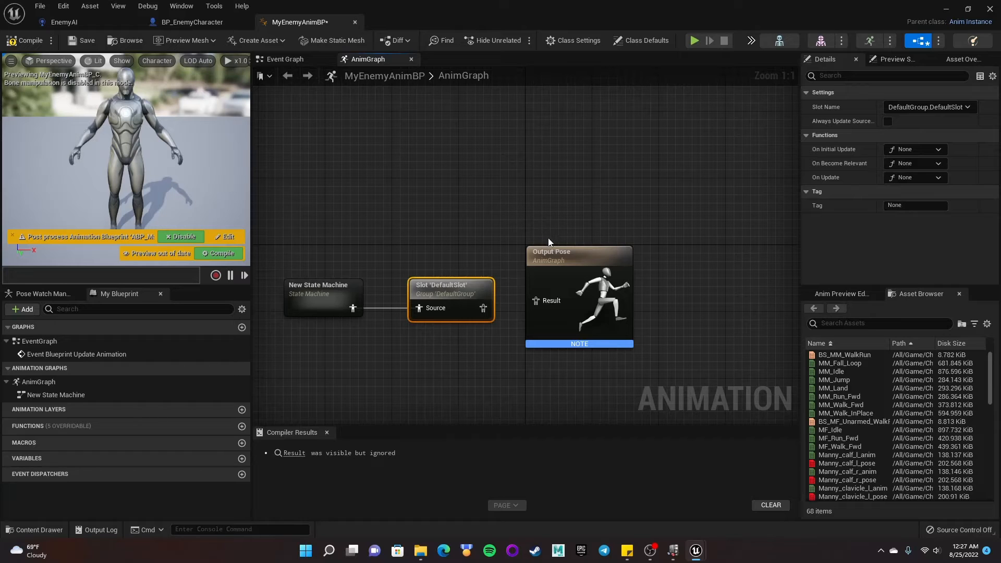
left_click_drag(441, 285, 424, 285)
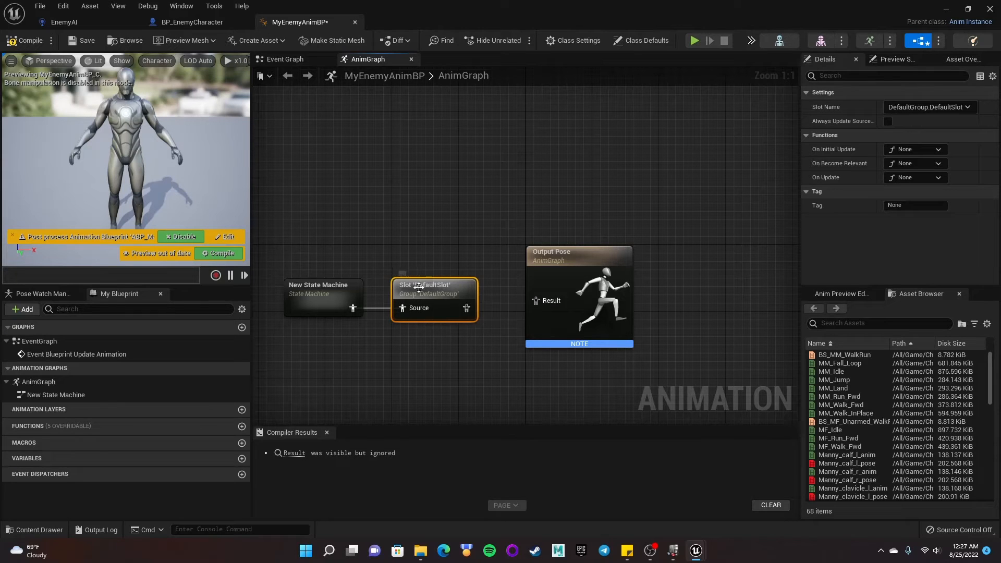
left_click_drag(467, 310, 538, 302)
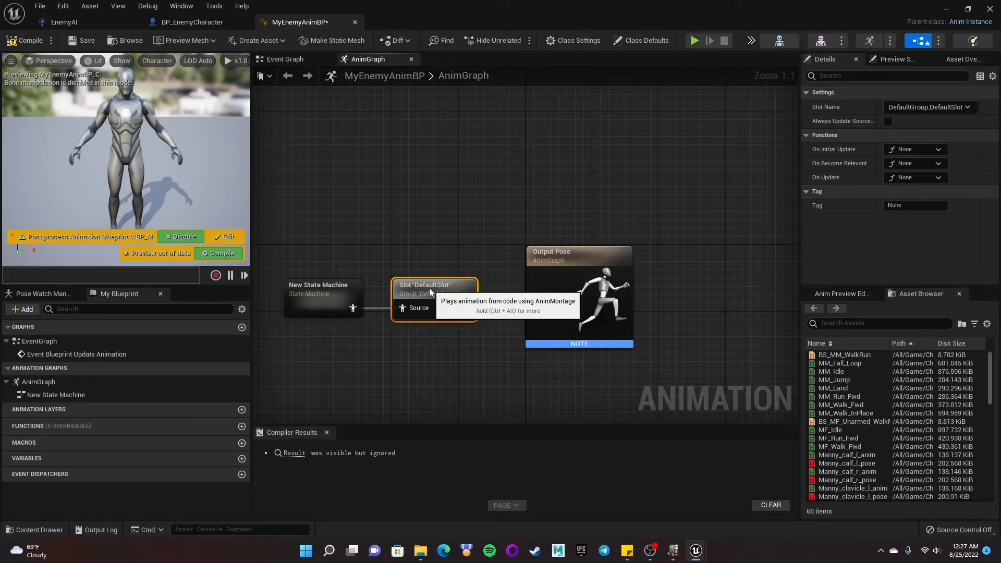
left_click_drag(425, 288, 434, 290)
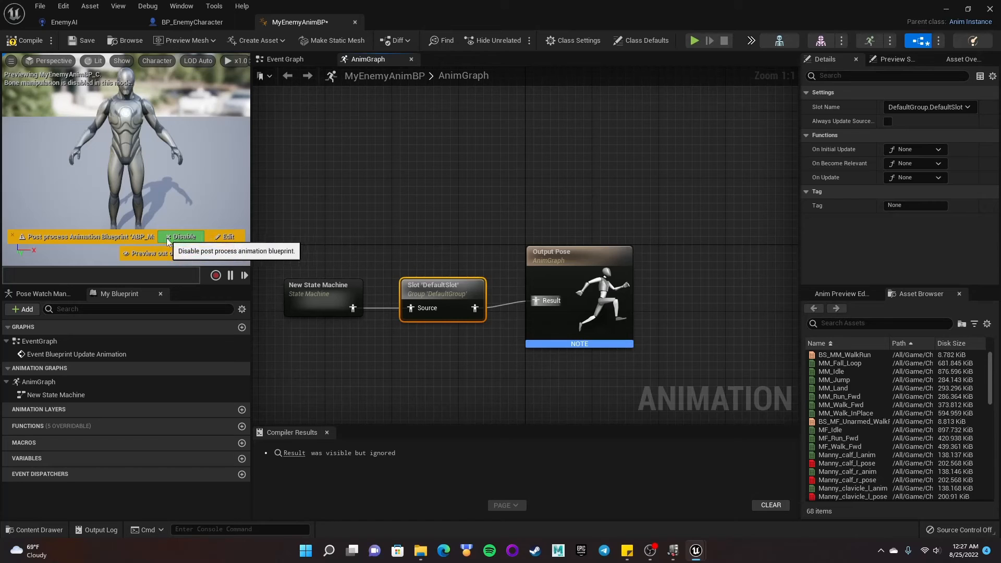
- Disable the post process Animation Blueprint in the preview and compile the animation blueprint
left_click(180, 237)
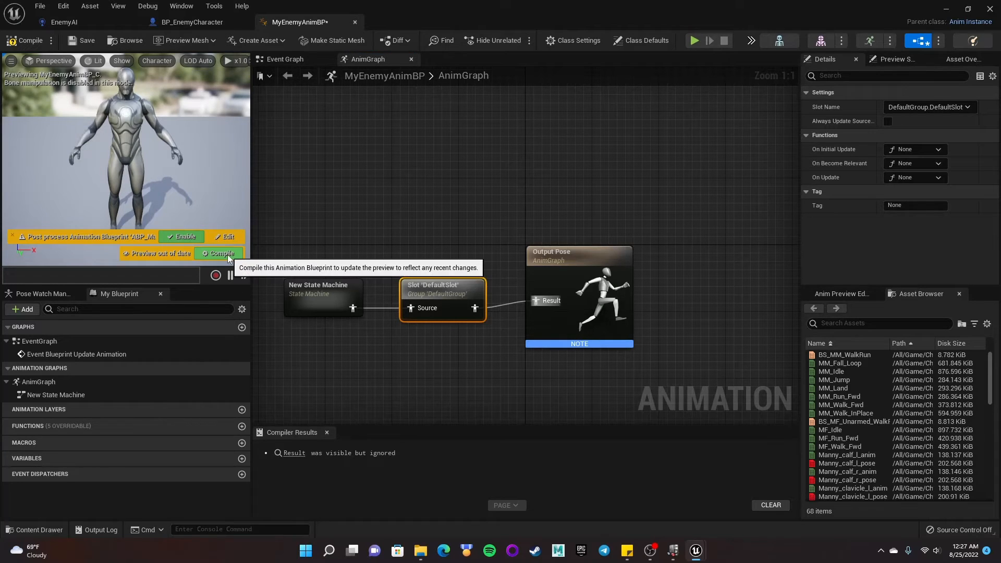
left_click(222, 254)
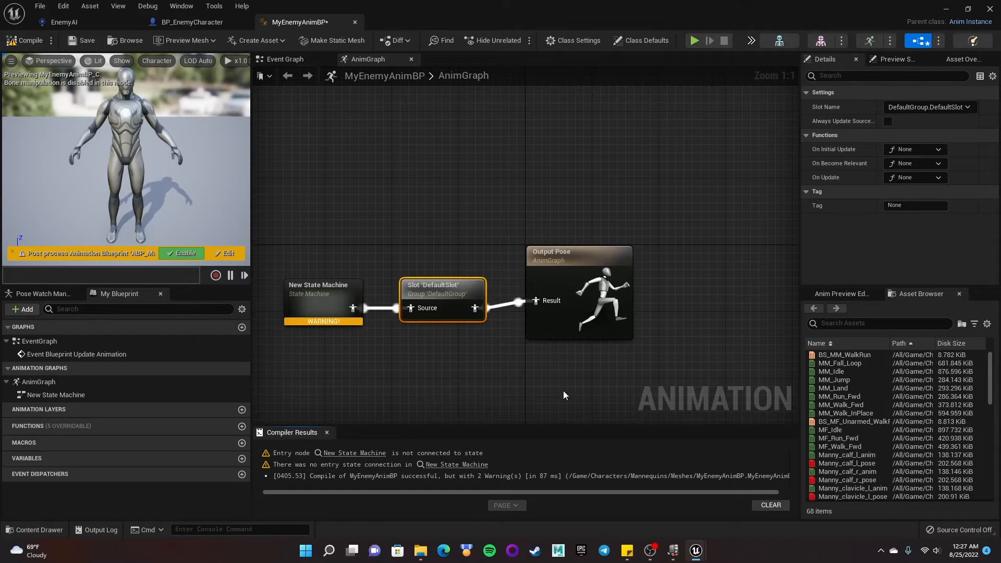
left_click(855, 294)
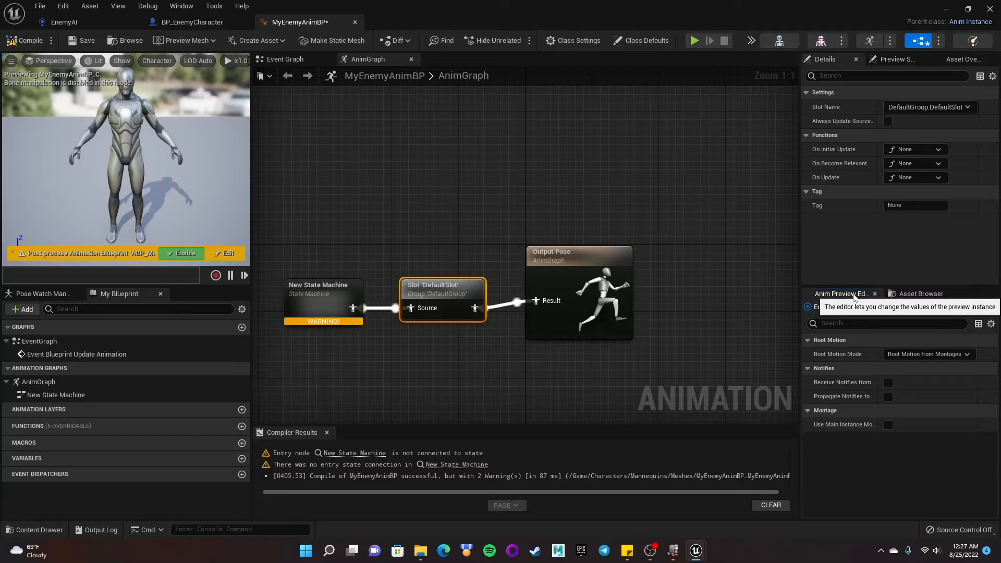
left_click(918, 294)
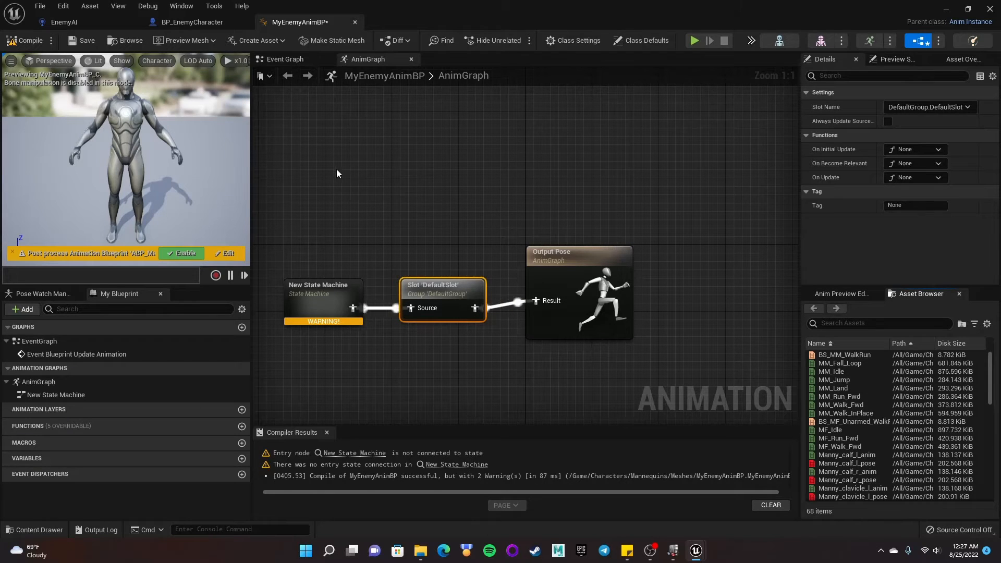
- Compile and save MyEnemyAnimBP after checking the enemy character's mesh component
left_click(209, 24)
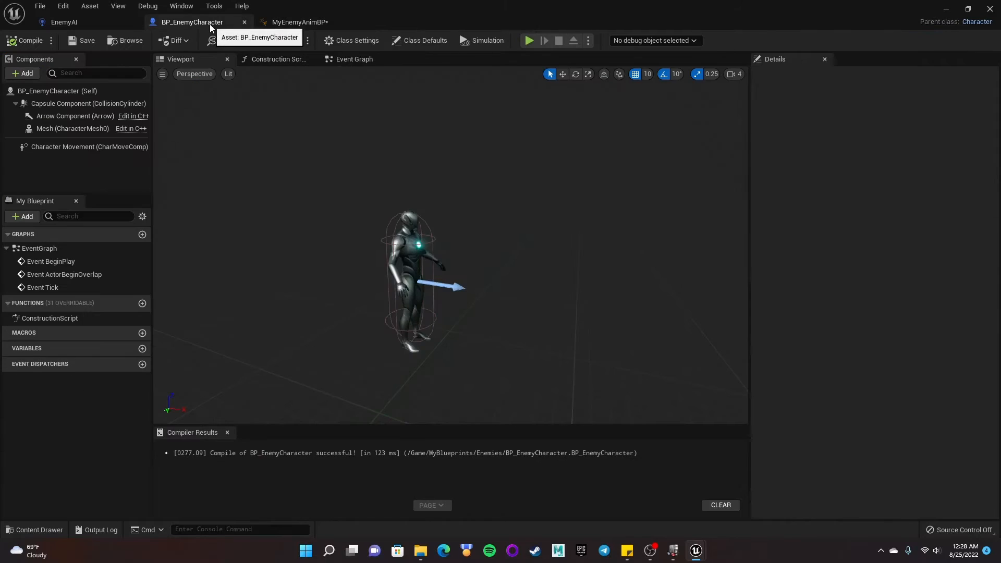
left_click(73, 128)
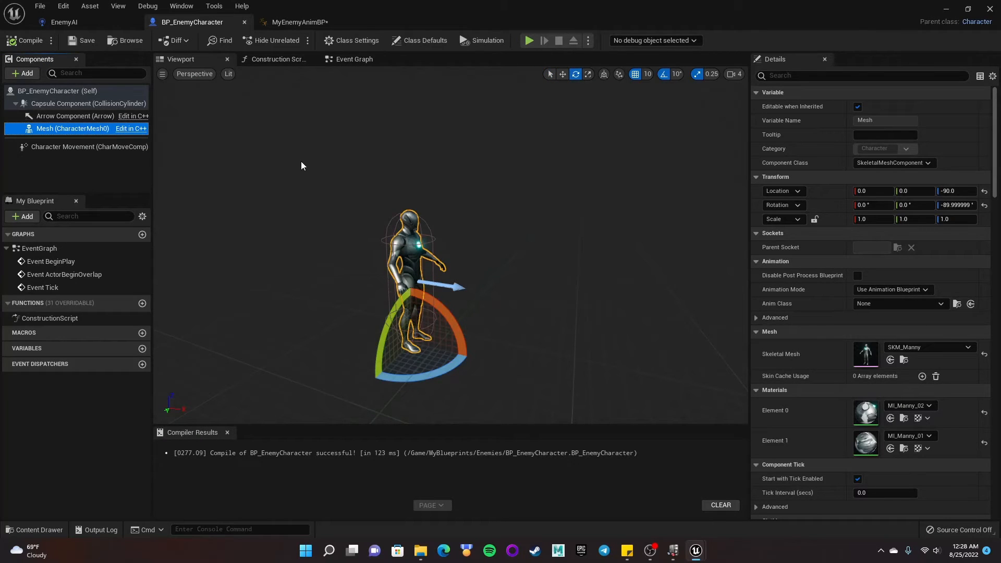
left_click(293, 21)
left_click(15, 42)
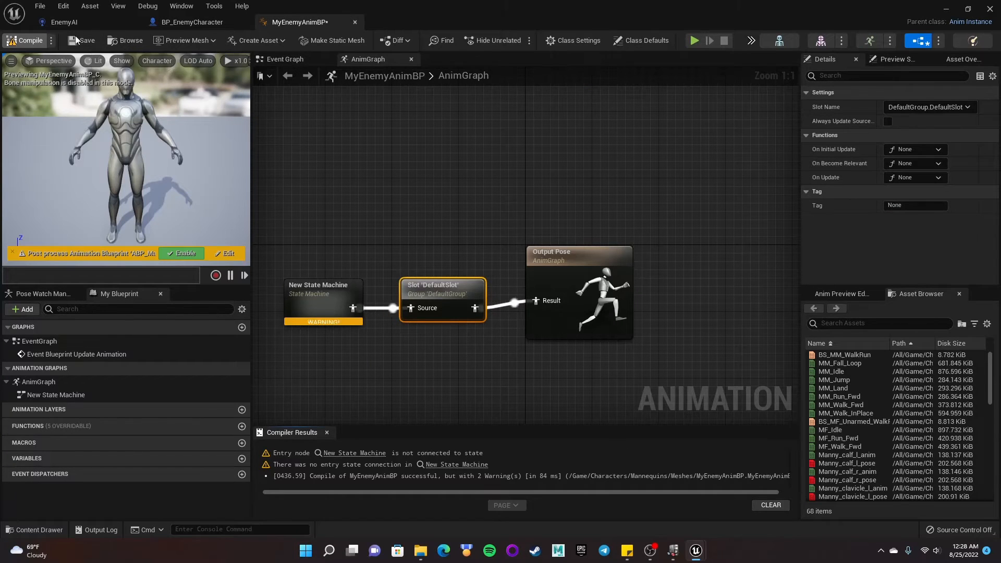
left_click(82, 41)
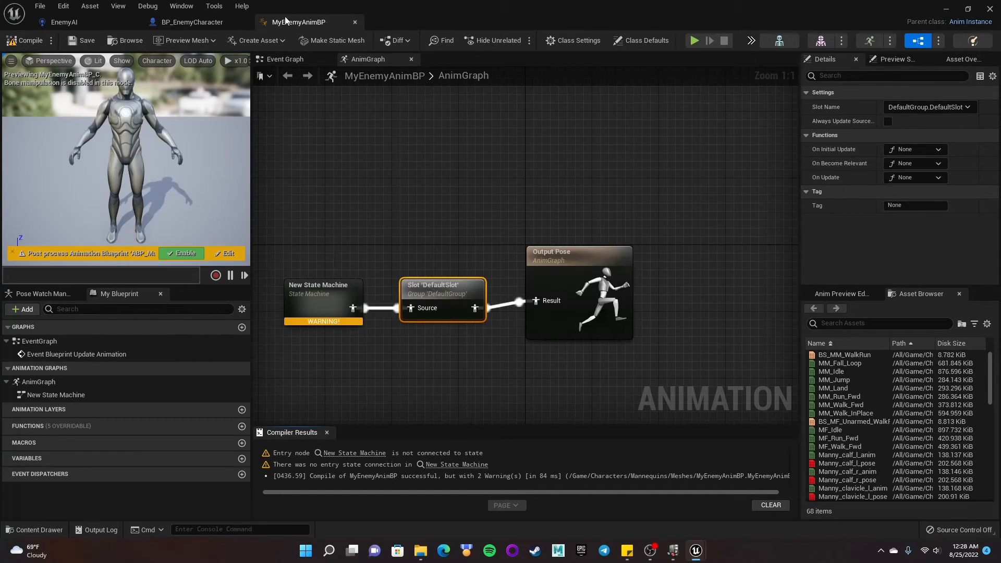
- Set the enemy character mesh's Anim Class to MyEnemyAnimBP, then compile and save BP_EnemyCharacter
left_click(201, 23)
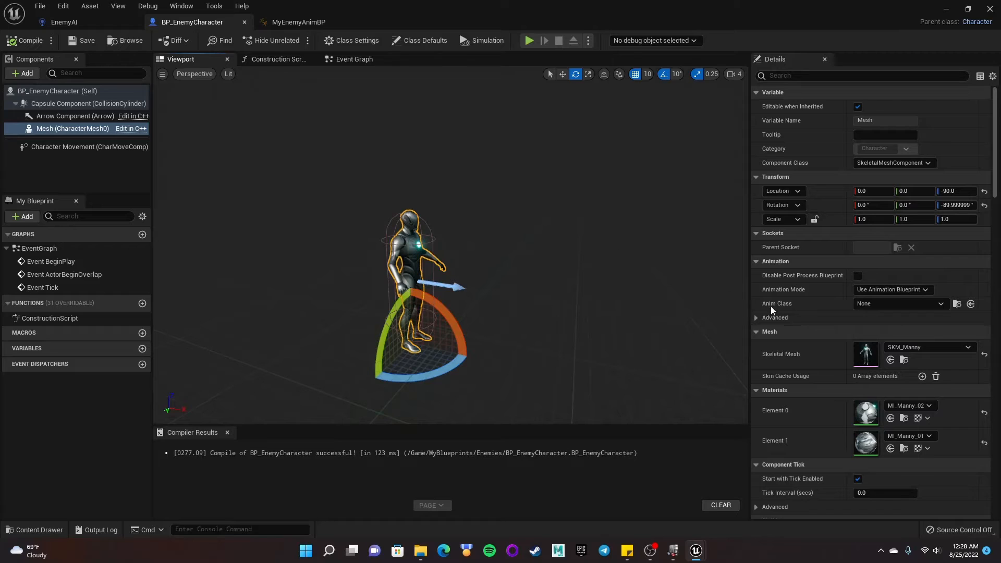
left_click(899, 307)
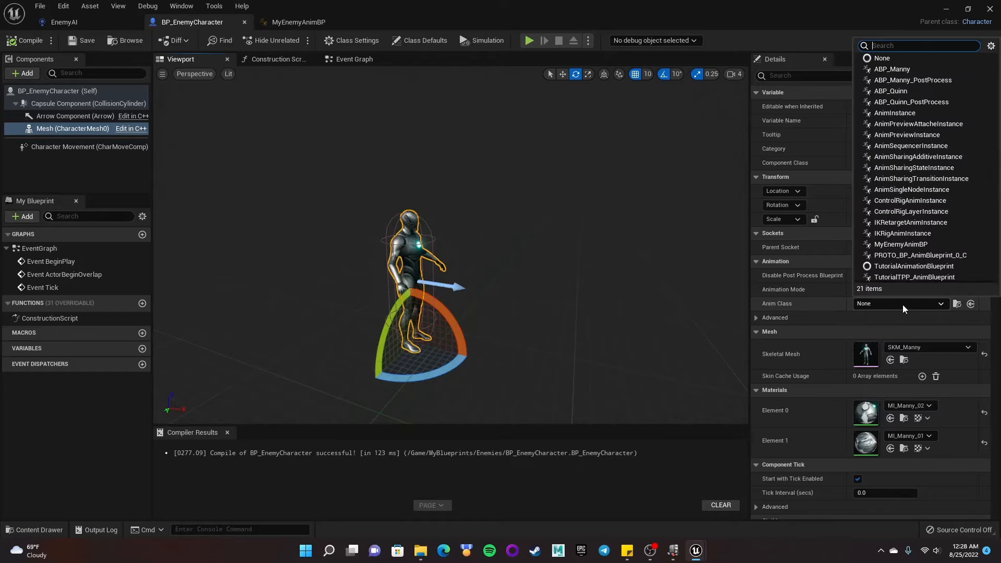
left_click(917, 245)
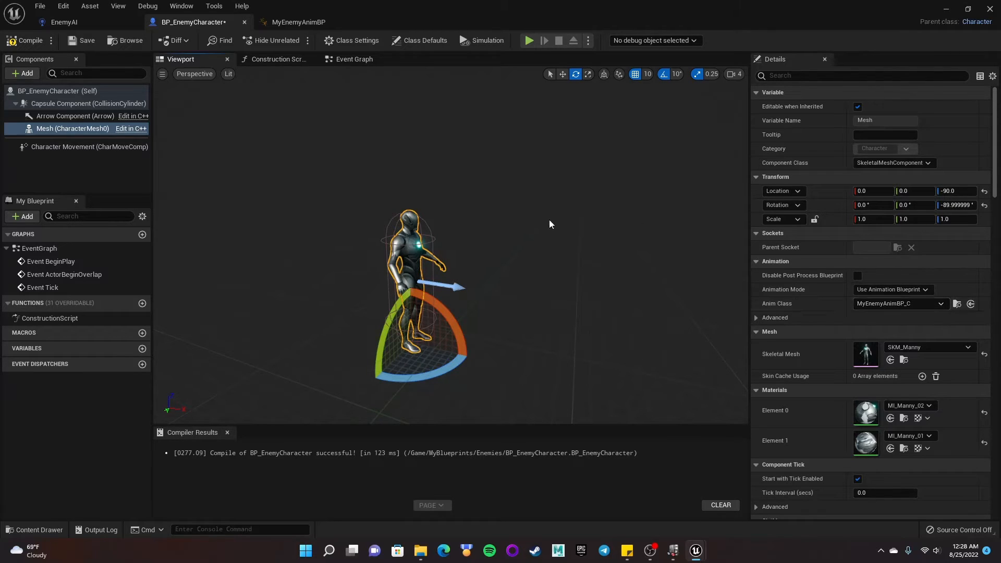
left_click(18, 40)
left_click(73, 43)
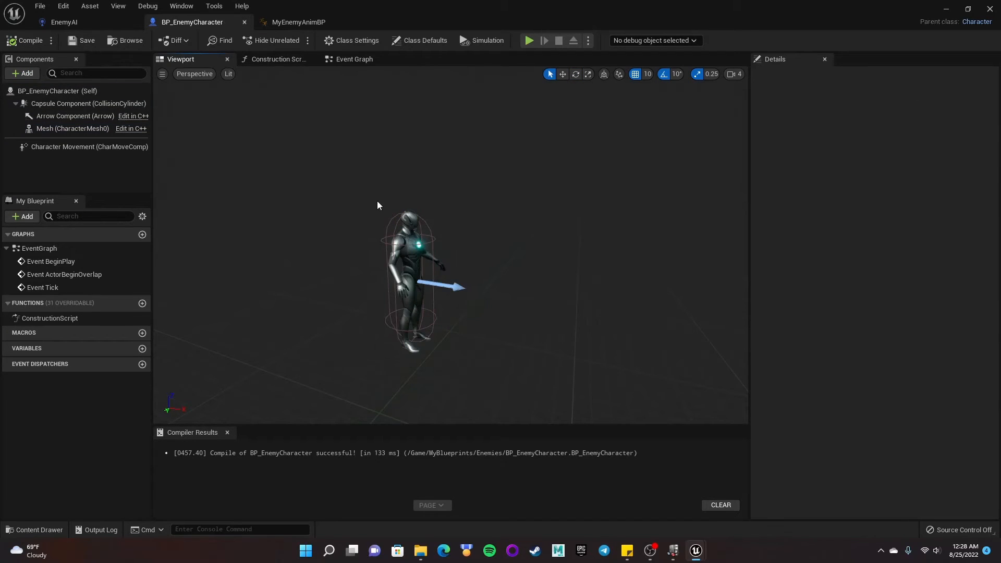
left_click(407, 253)
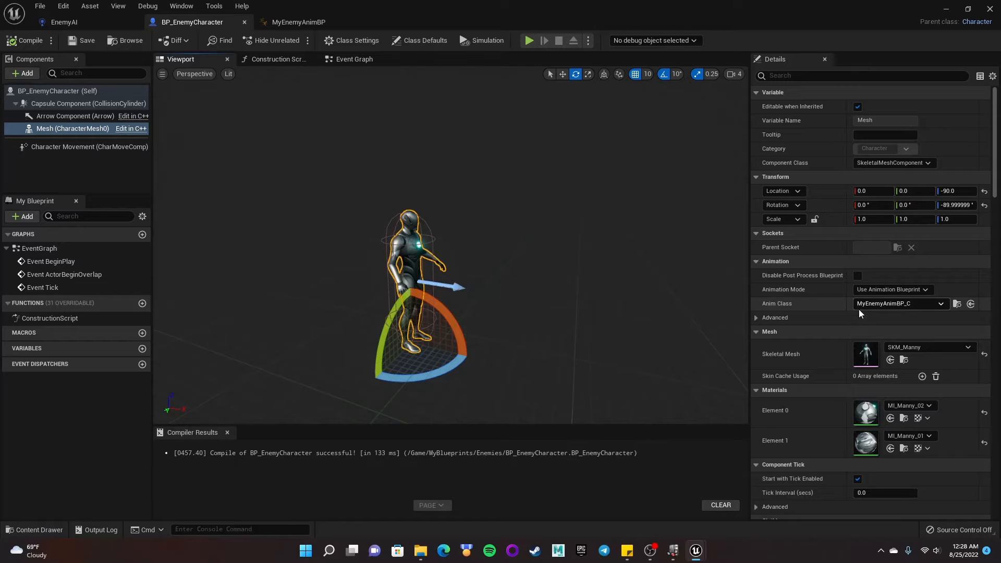
left_click(942, 304)
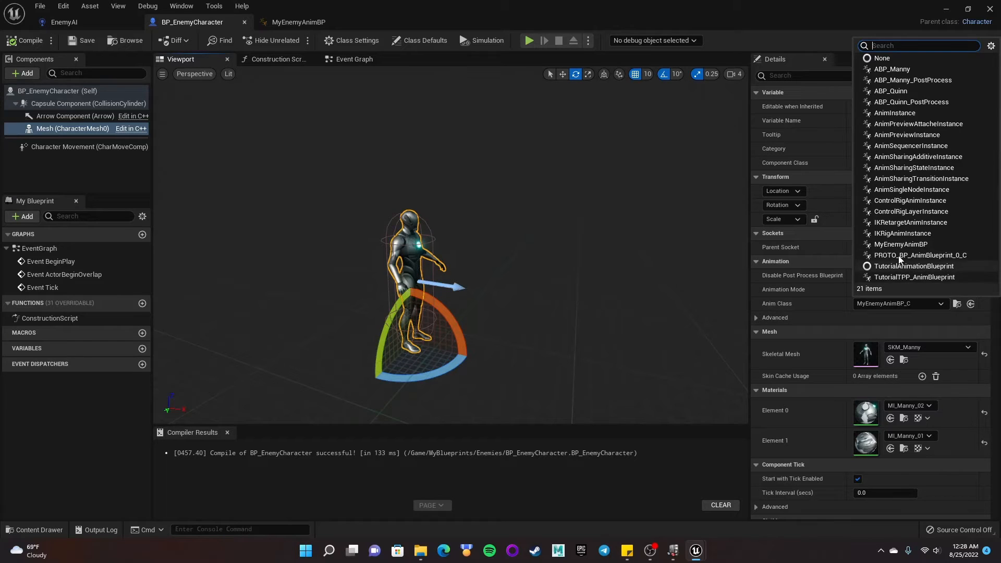
left_click(908, 249)
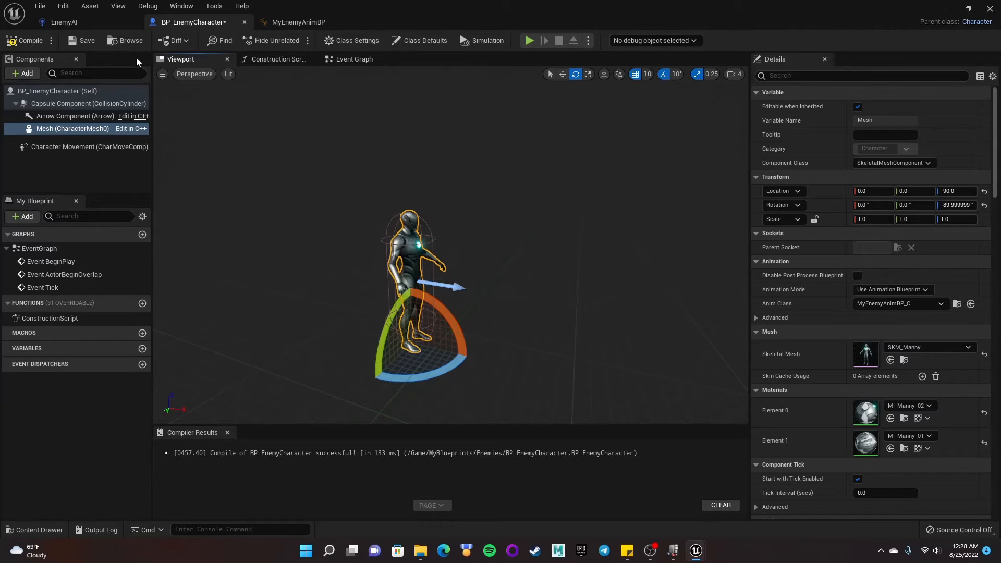
left_click(24, 40)
left_click(82, 41)
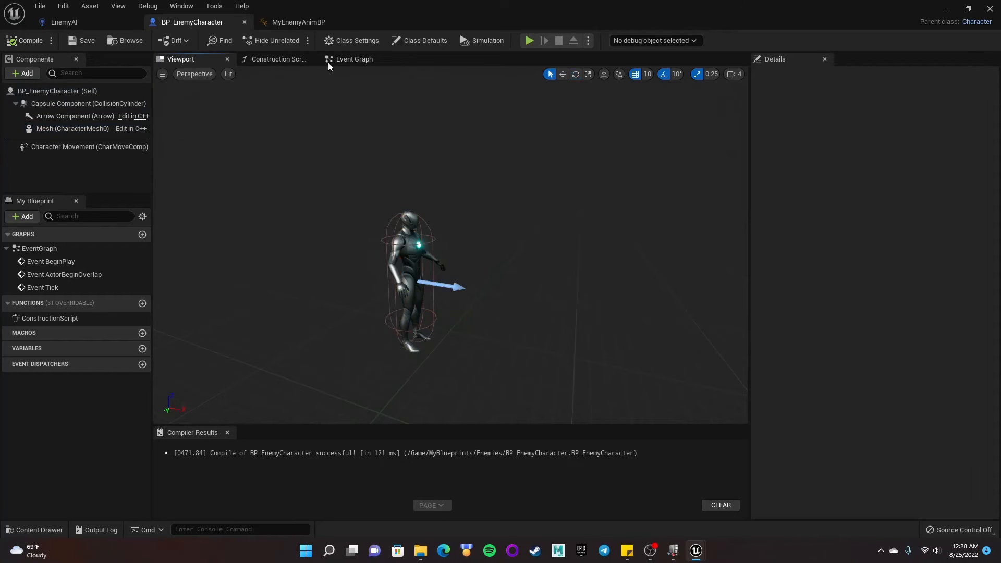
- Open MyEnemyAnimBP's Event Graph and rearrange the Try Get Pawn Owner and Update Animation nodes
left_click(306, 26)
right_click_drag(468, 176, 530, 175)
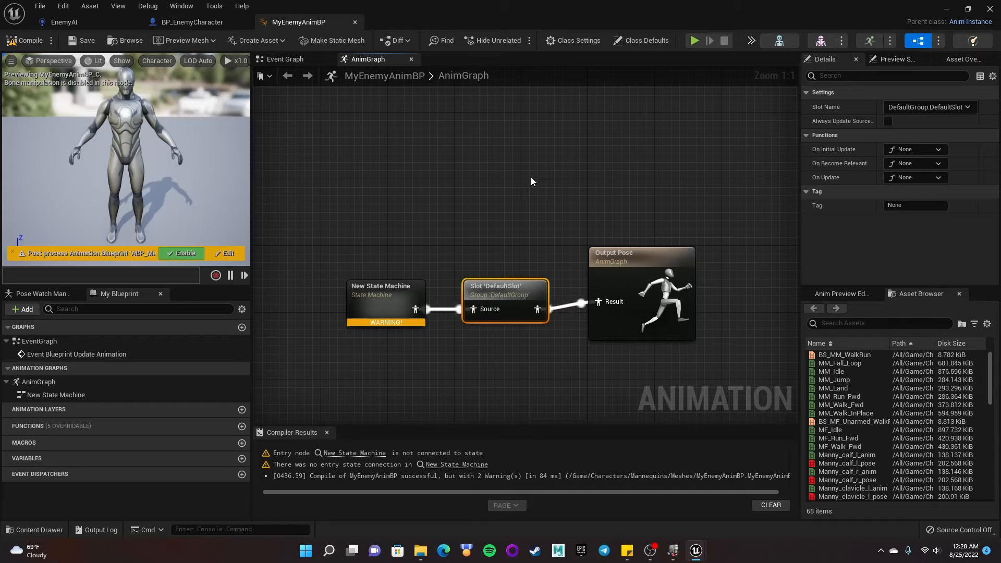
left_click(282, 59)
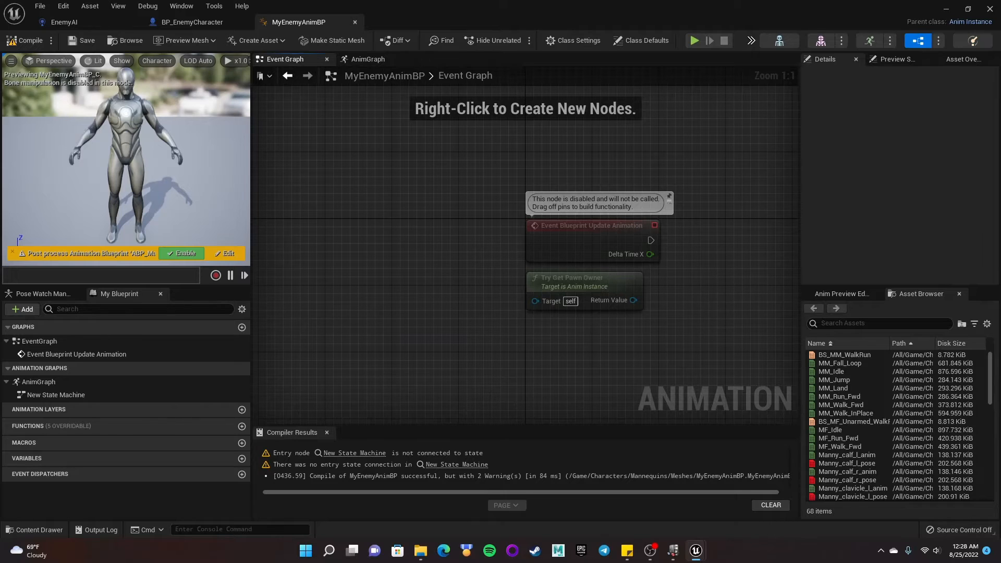
right_click_drag(593, 261, 586, 346)
left_click_drag(580, 367, 582, 240)
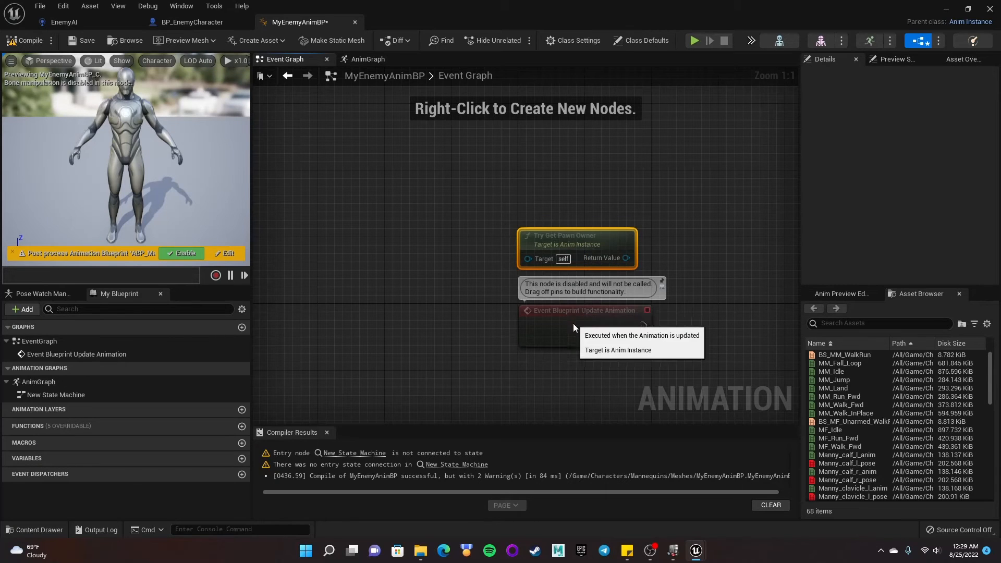
left_click_drag(574, 328, 574, 361)
left_click(638, 207)
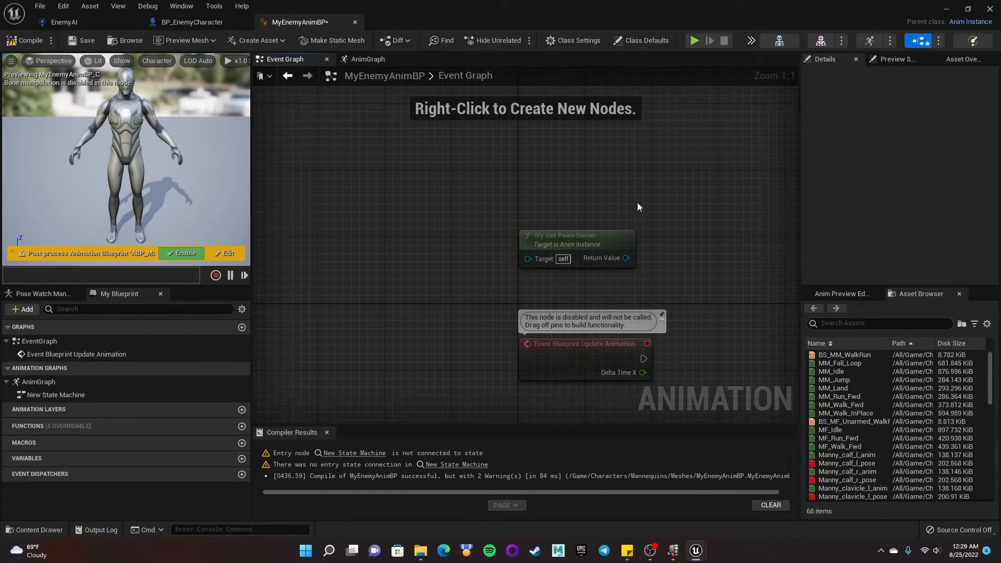
- Add an Event Blueprint Begin Play node above Try Get Pawn Owner in the Event Graph
right_click(533, 158)
type("beg")
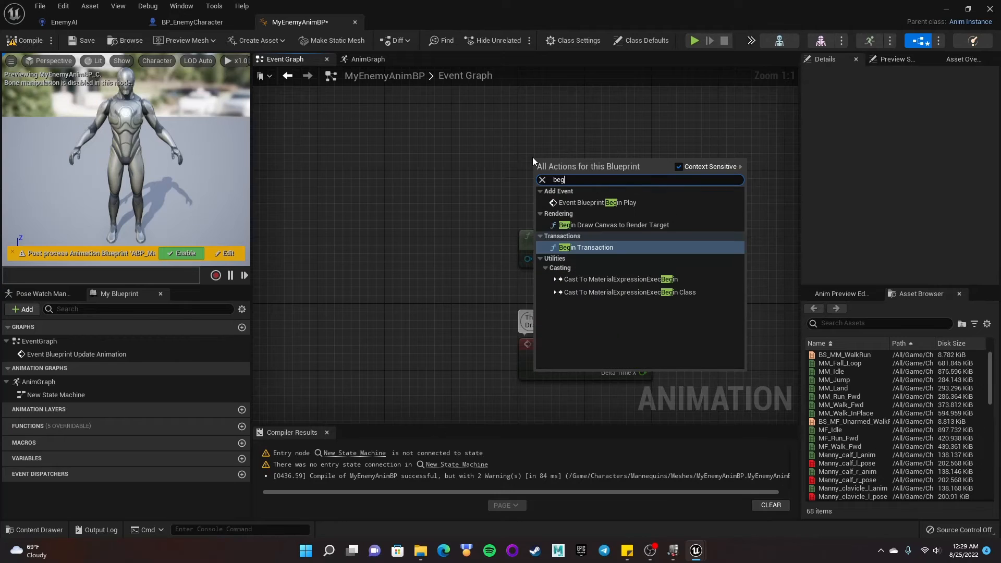
type("in")
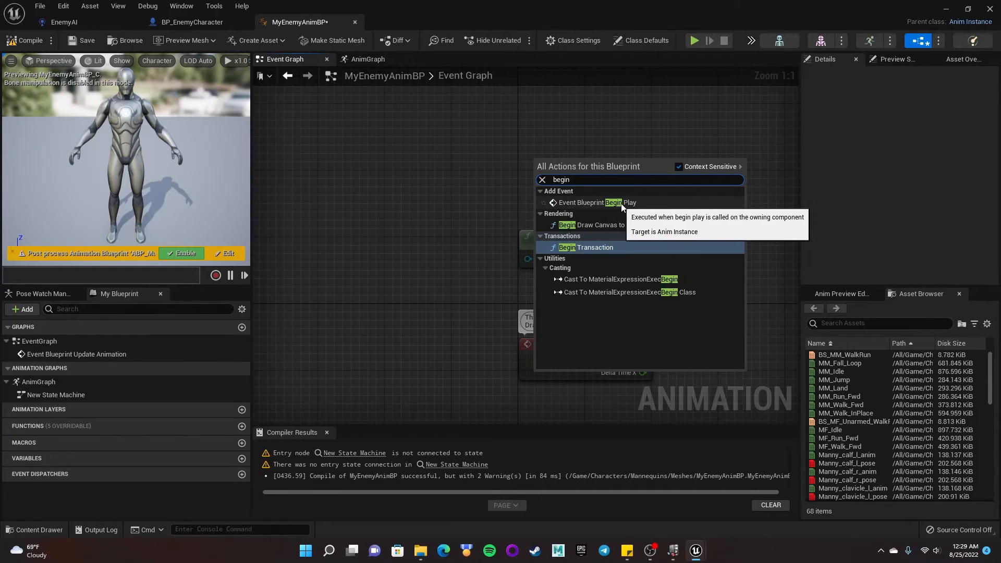
left_click(602, 203)
left_click_drag(571, 189, 611, 200)
left_click(654, 166)
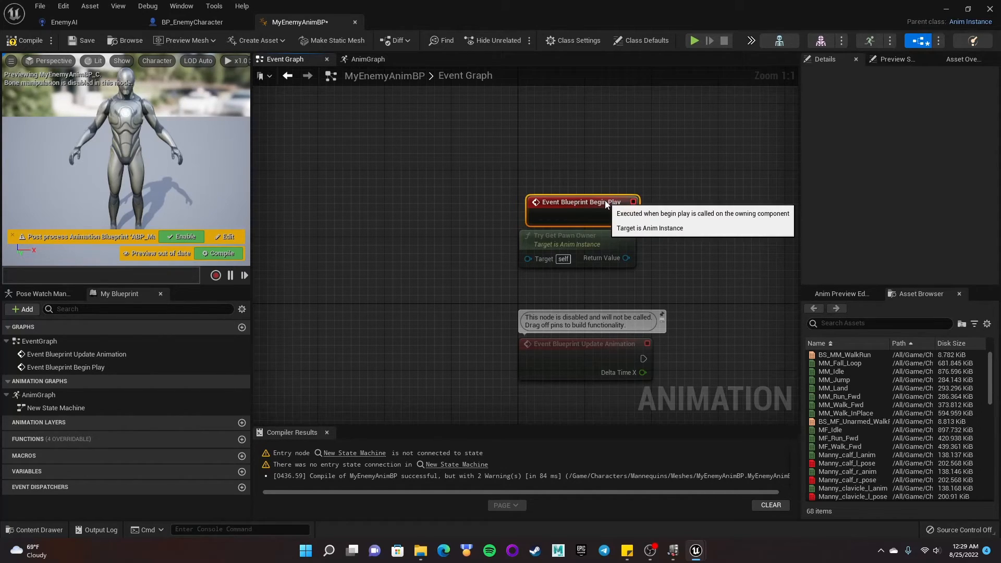
left_click(637, 174)
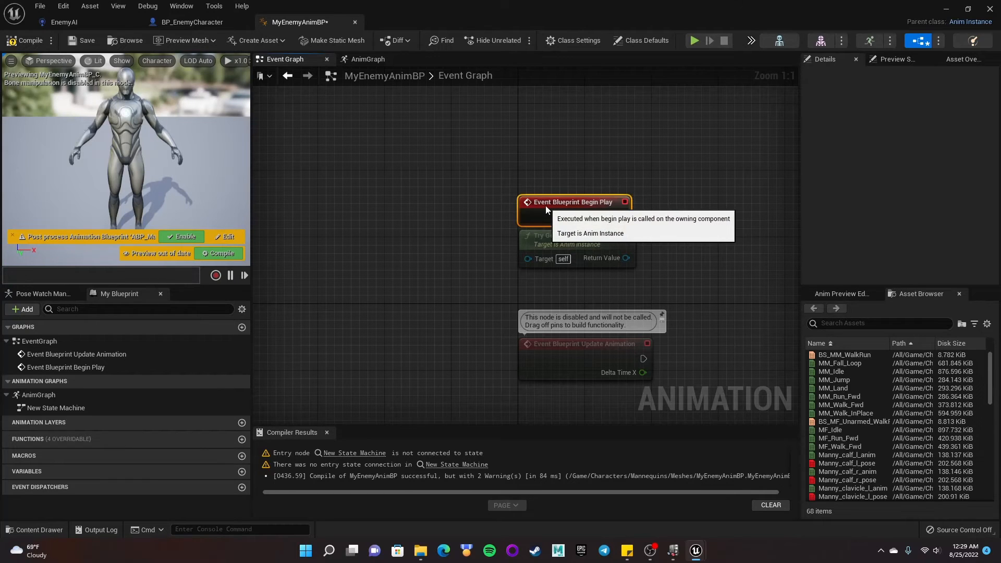
right_click_drag(693, 206, 625, 211)
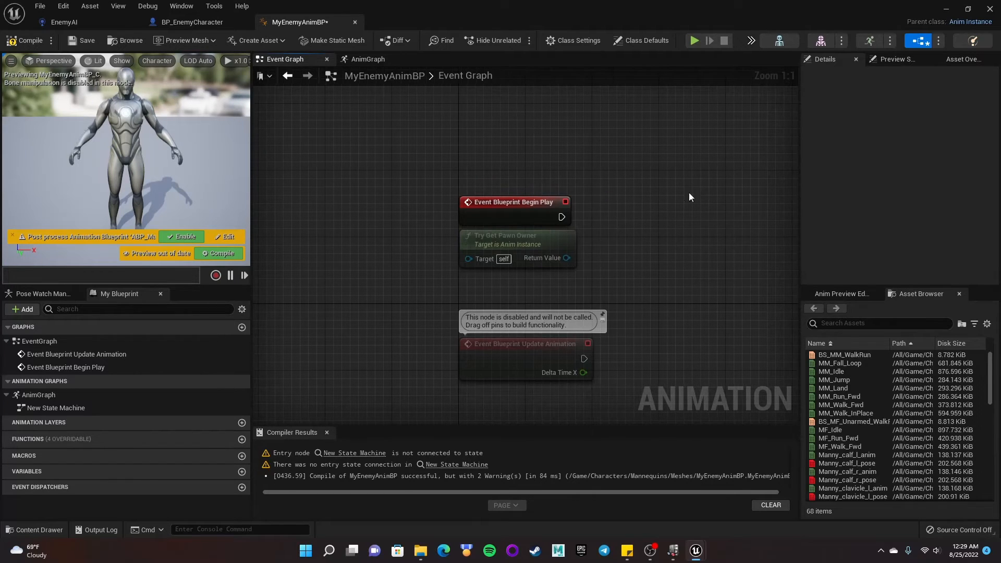
- From Begin Play's execution pin, add a Cast To BP_EnemyCharacter node
left_click_drag(561, 217, 636, 206)
type("cast to")
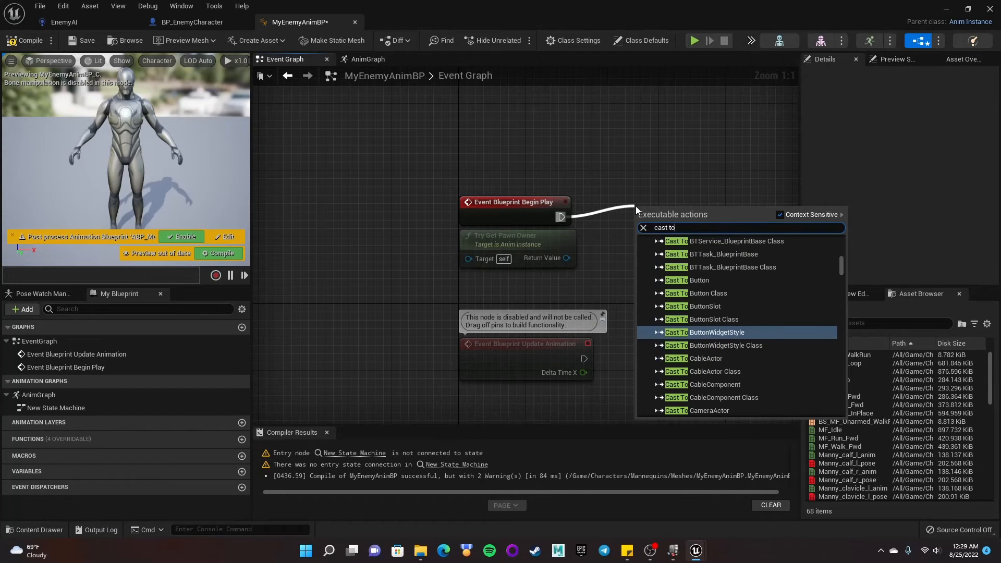
type(" ene")
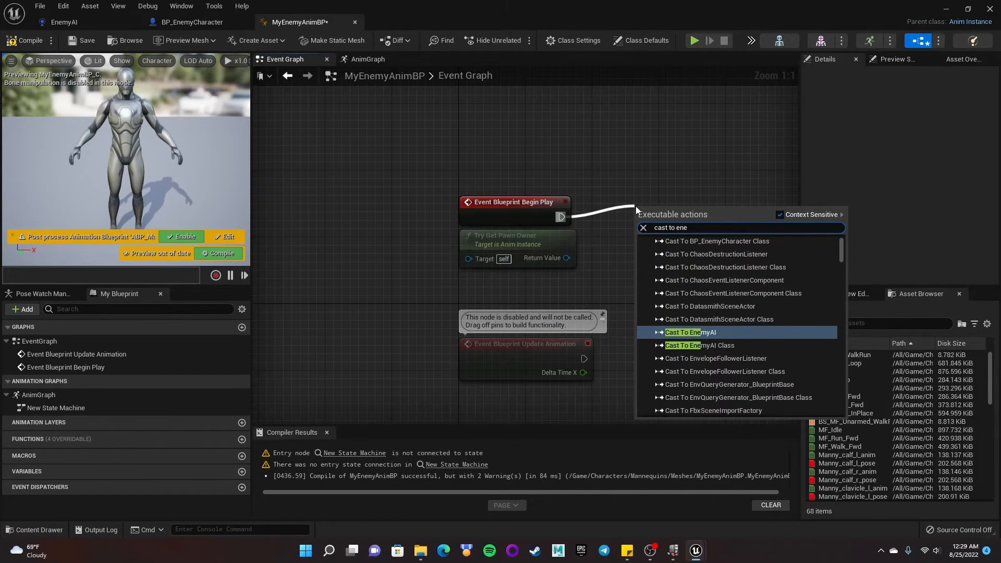
key("BackSpace")
key("BackSpace")
key("BackSpace")
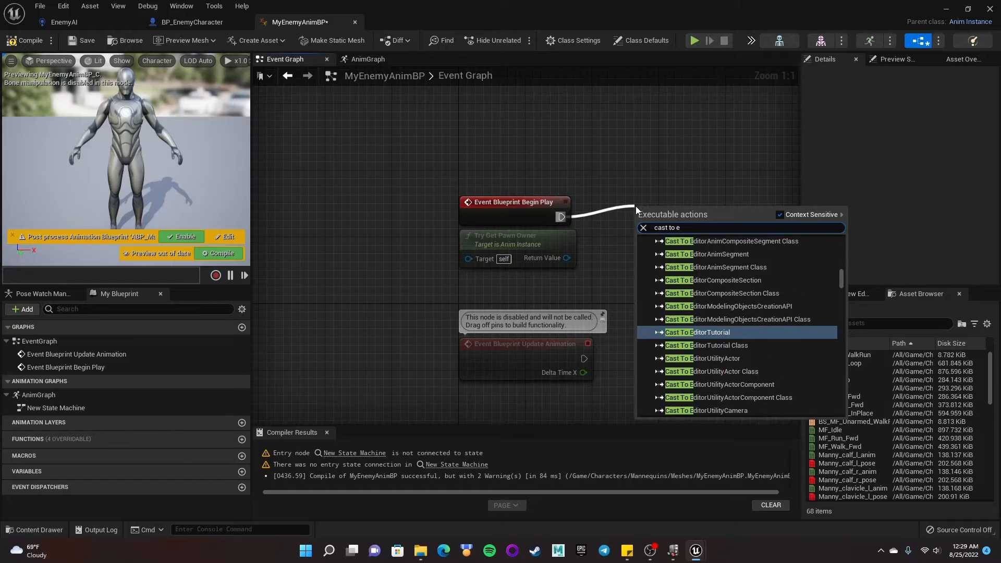
type("enemy")
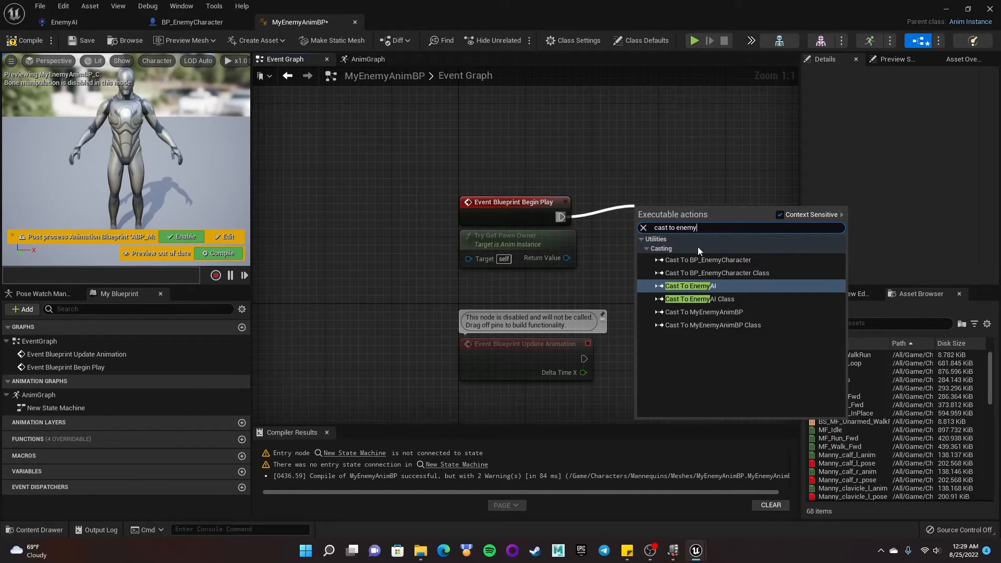
left_click(697, 260)
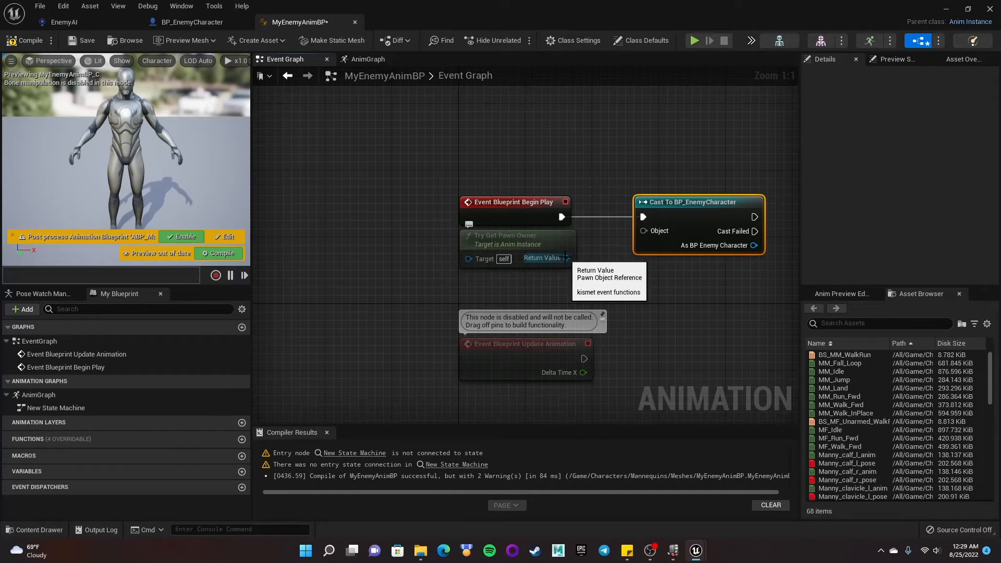
- Connect Try Get Pawn Owner's Return Value to the Object input of Cast To BP_EnemyCharacter
left_click_drag(576, 261, 644, 231)
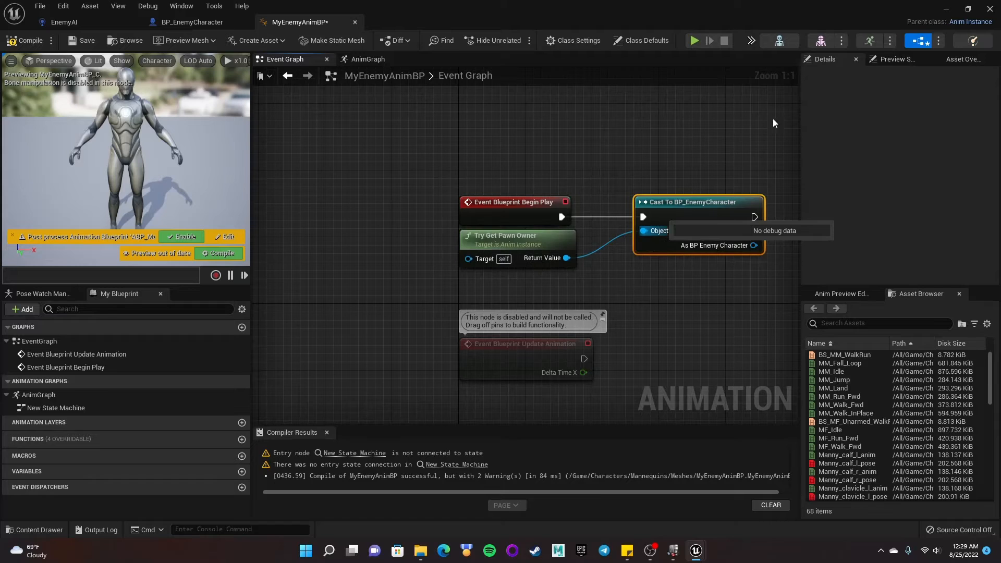
right_click_drag(722, 145, 517, 139)
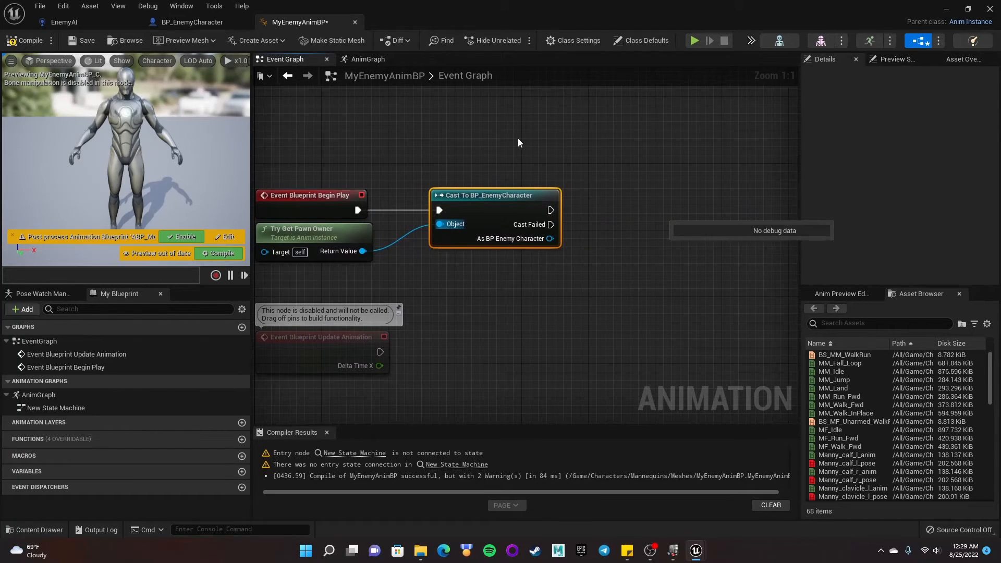
right_click_drag(489, 184, 536, 193)
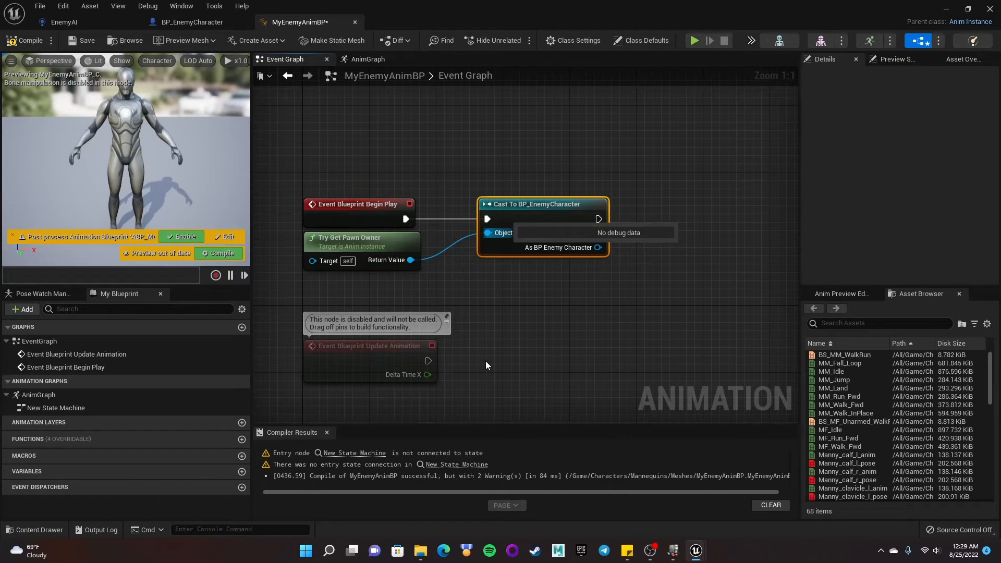
left_click(527, 321)
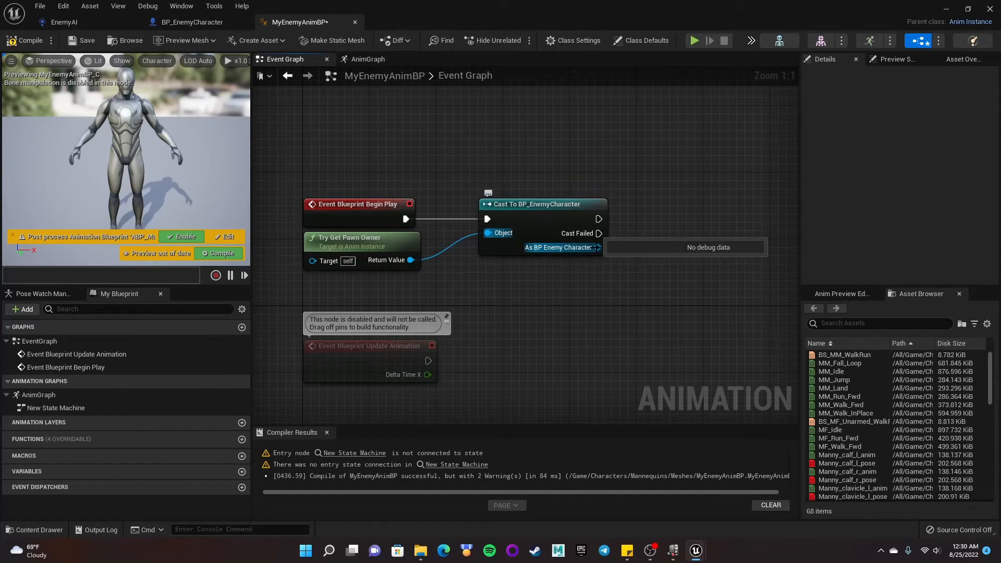
- Promote the cast's As BP Enemy Character output to a variable, adding a SET node after the cast
right_click(597, 247)
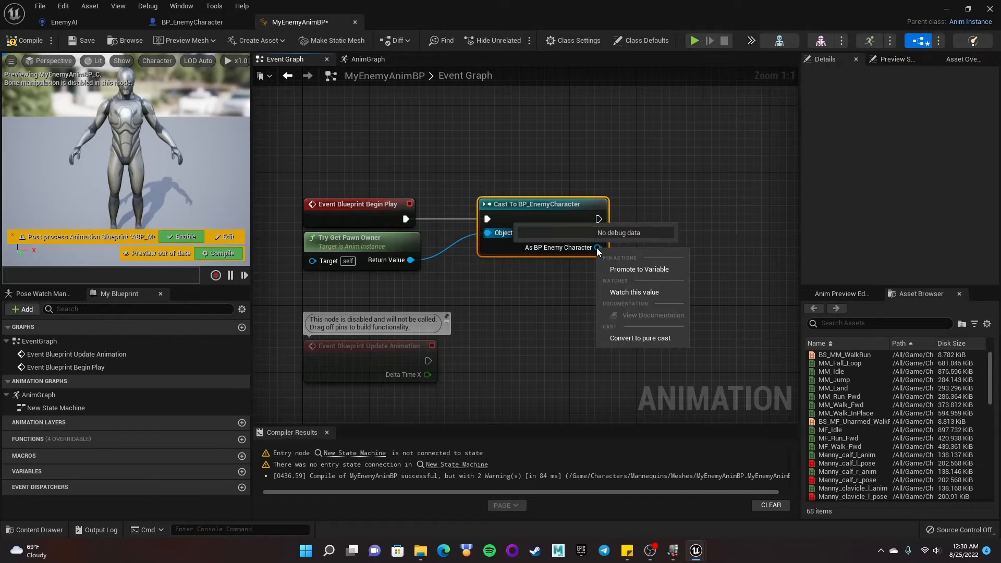
left_click(643, 270)
right_click_drag(719, 283, 689, 295)
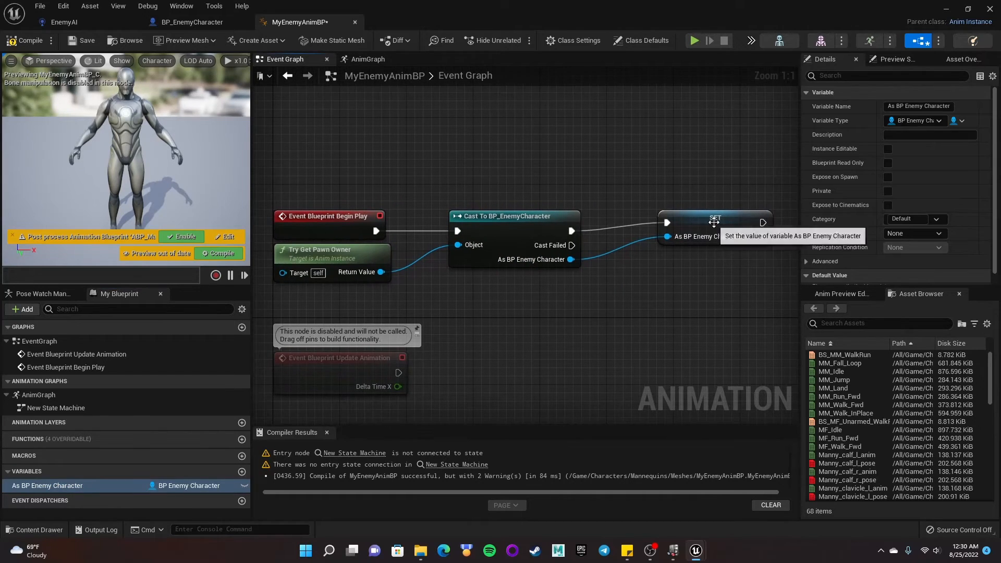
left_click(674, 236)
left_click_drag(674, 236, 672, 229)
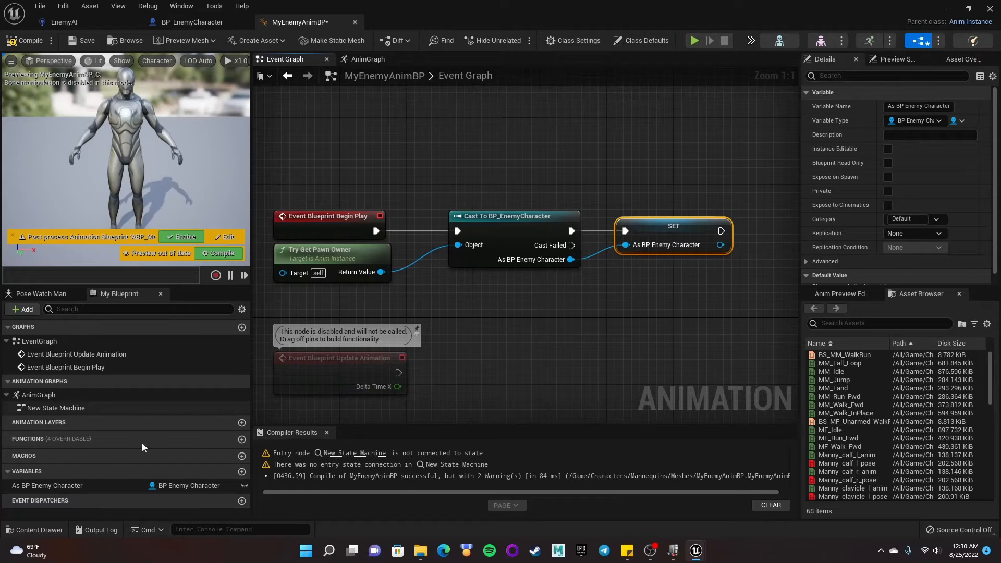
- Rename the new As BP Enemy Character variable to EnemyCharRef
left_click(46, 486)
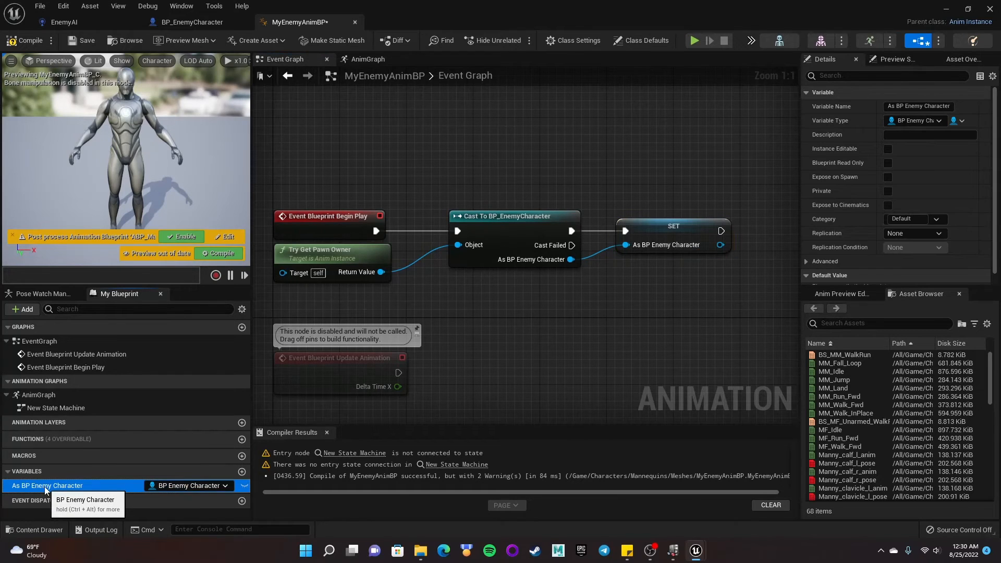
left_click(45, 488)
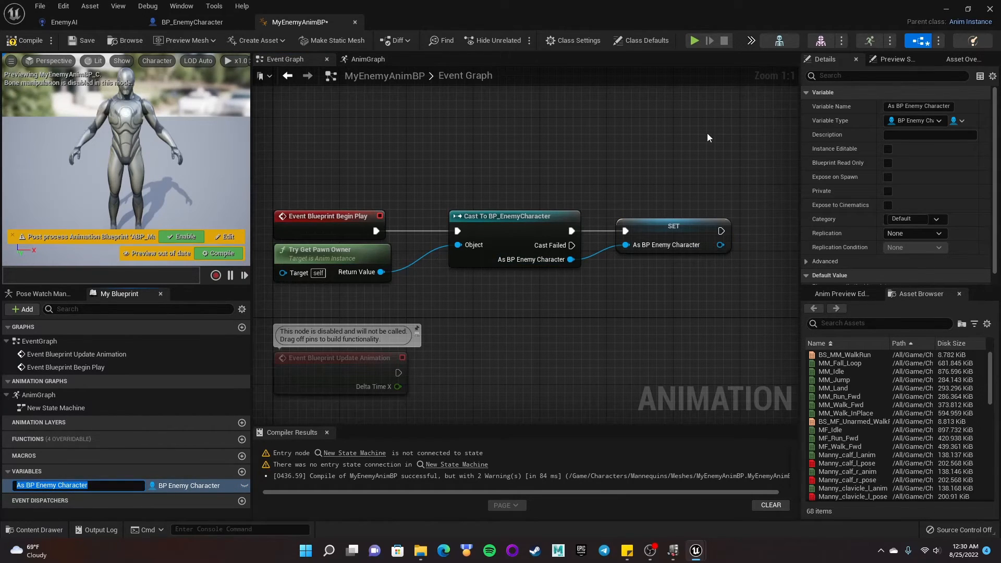
type("EnemyCharRef")
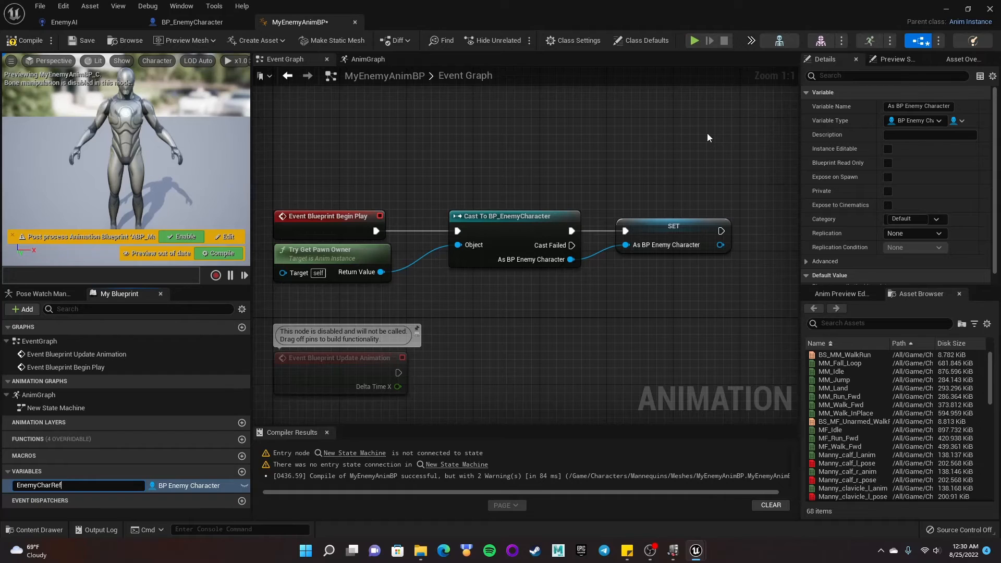
key("Return")
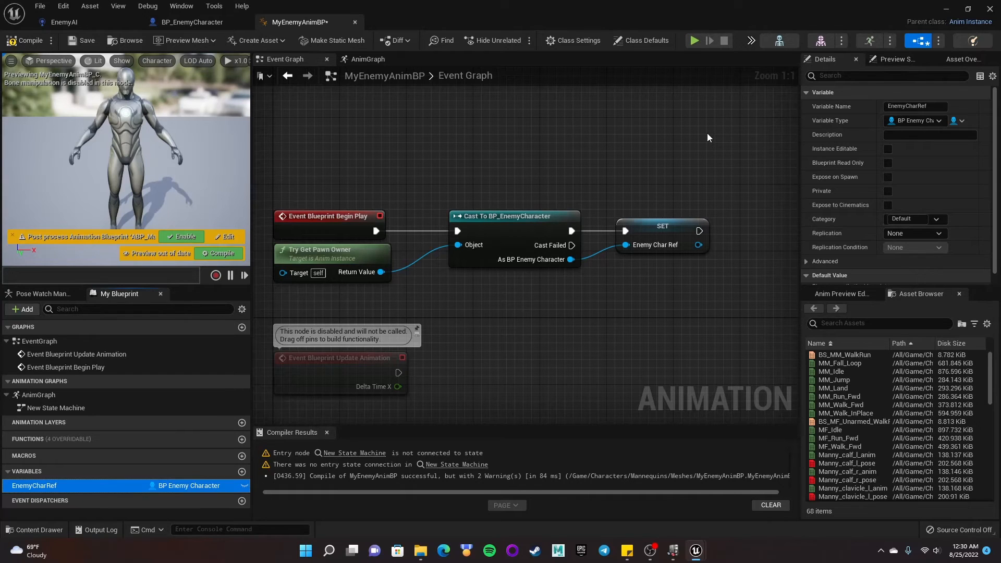
- Add a Get EnemyCharRef node below and connect its output to a new Is Valid macro node
right_click_drag(588, 191, 659, 148)
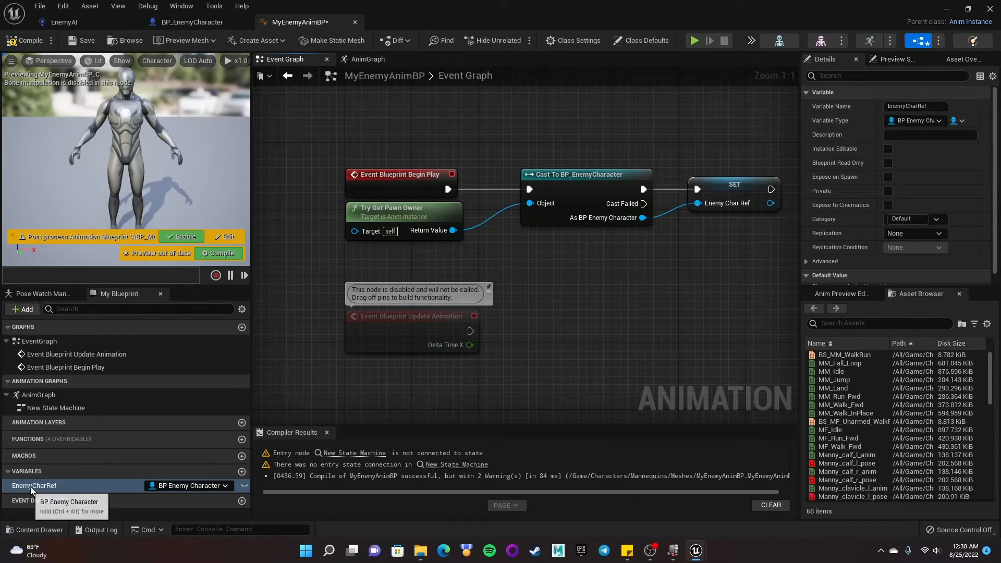
left_click_drag(26, 487, 374, 380)
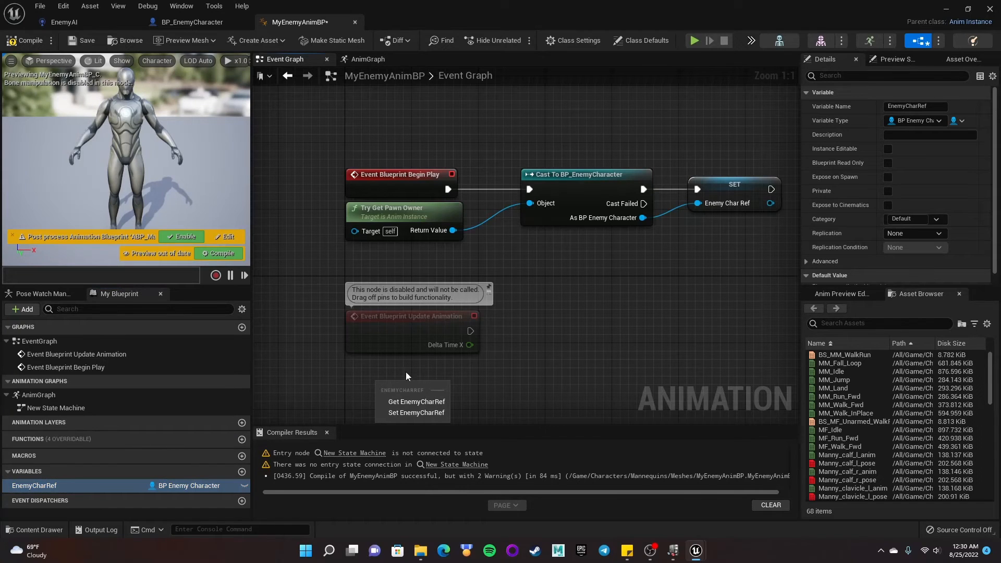
left_click(416, 402)
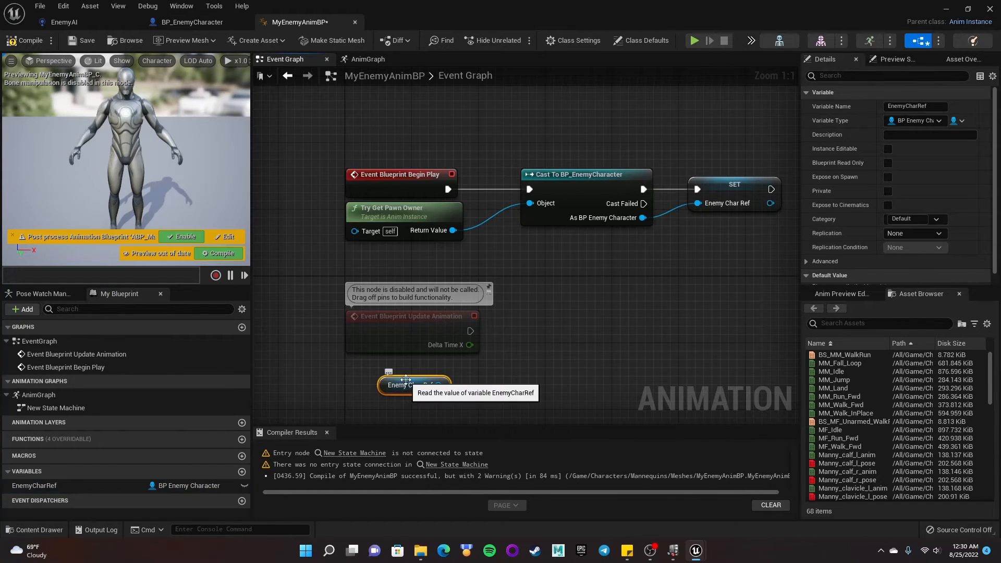
left_click_drag(399, 375, 539, 355)
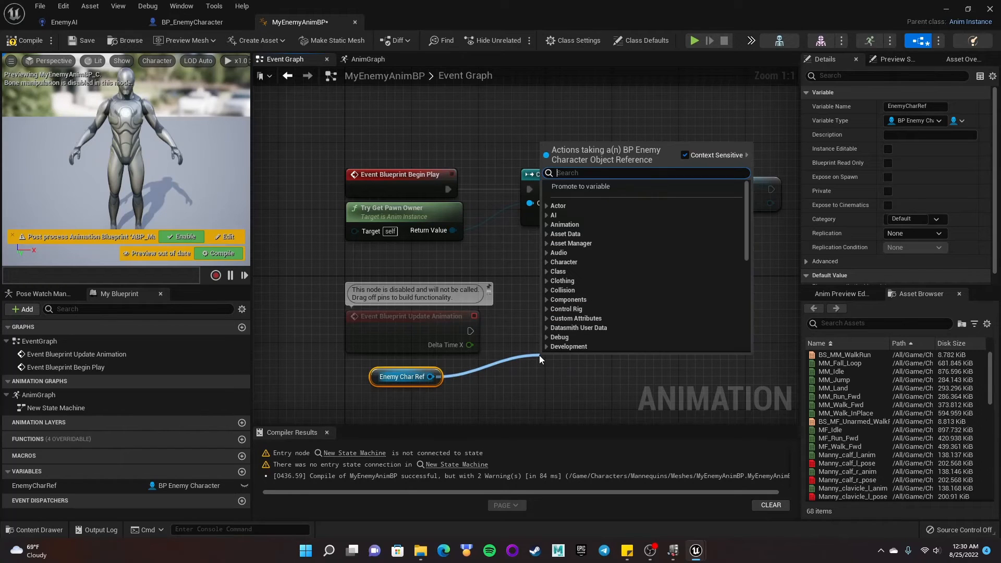
type("is")
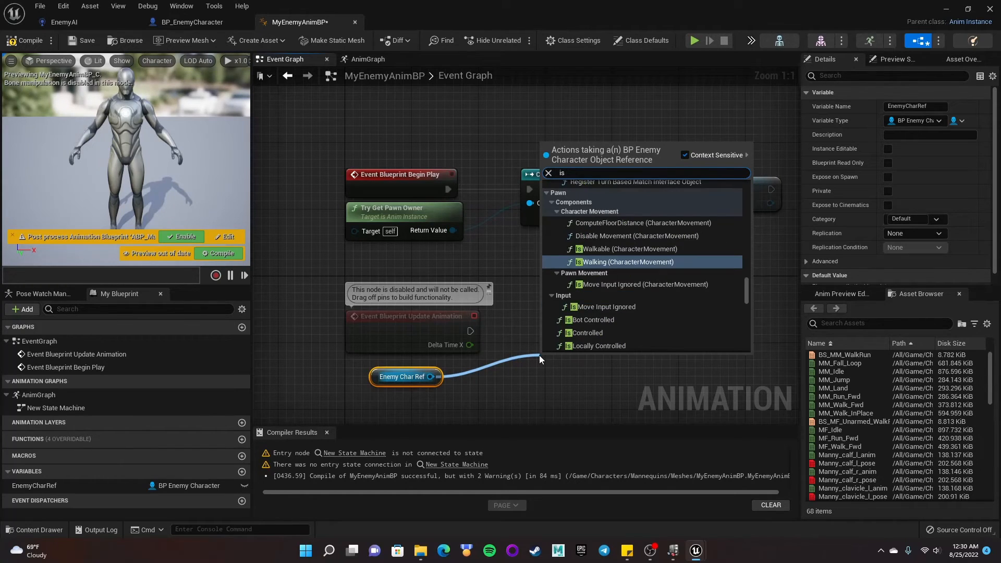
type(" valid")
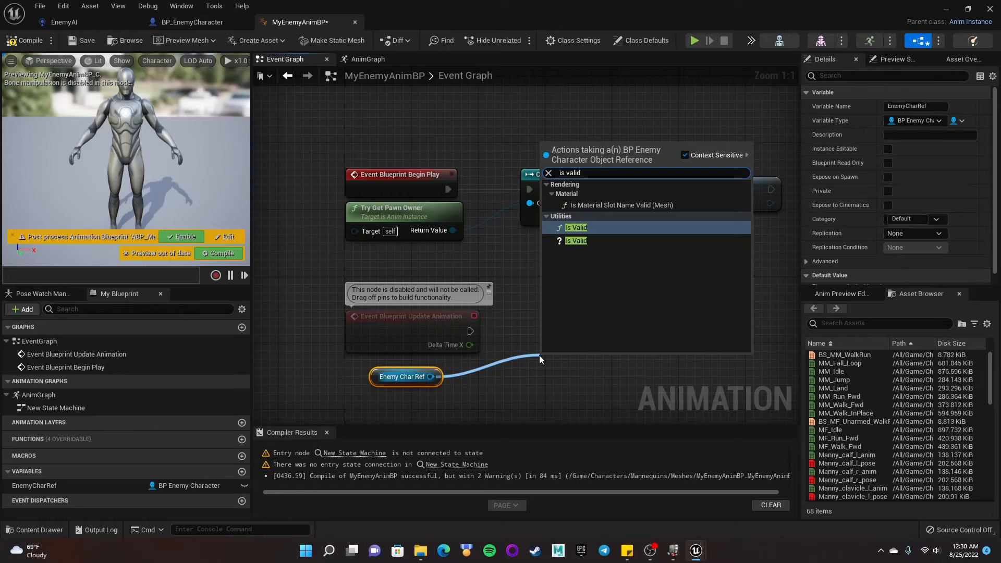
left_click(599, 243)
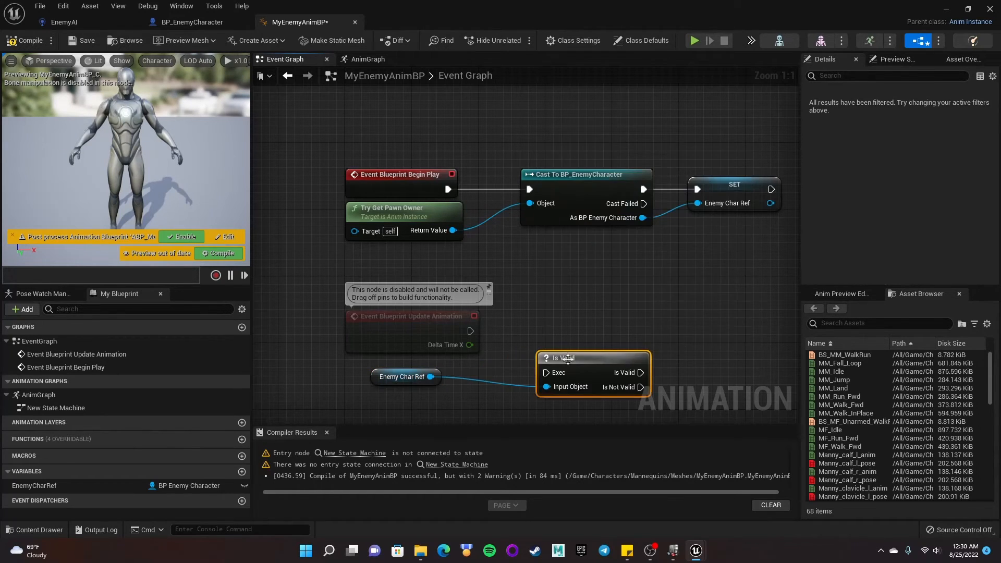
left_click_drag(555, 360, 538, 308)
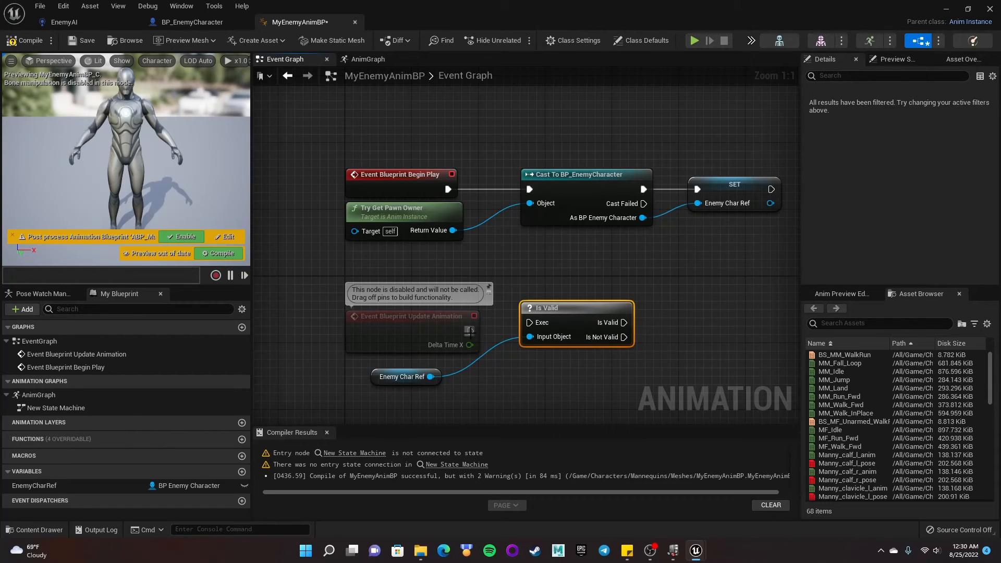
- Connect Event Blueprint Update Animation's execution pin to the Is Valid node's Exec input and tidy the nodes
left_click_drag(470, 330, 542, 325)
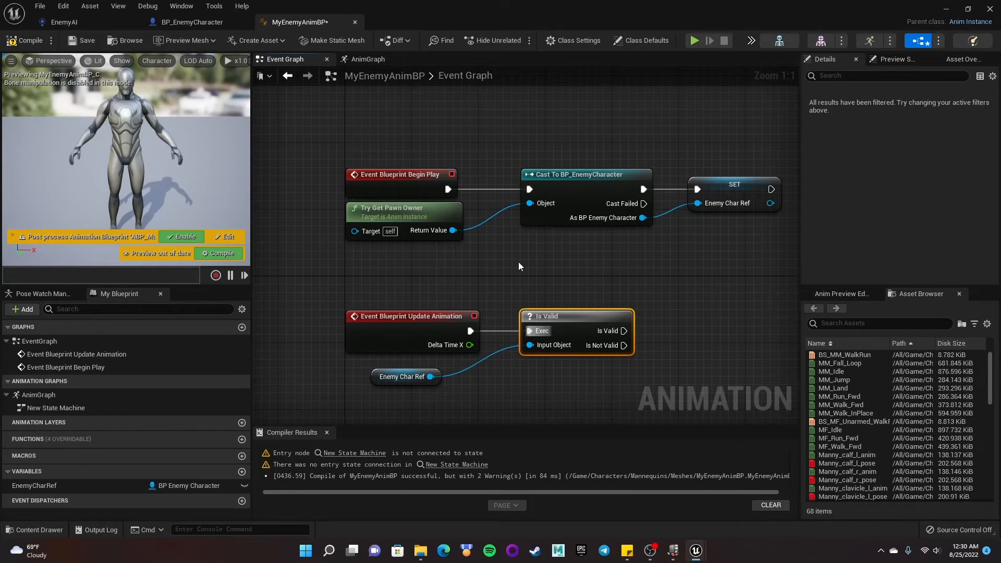
right_click_drag(441, 320, 382, 310)
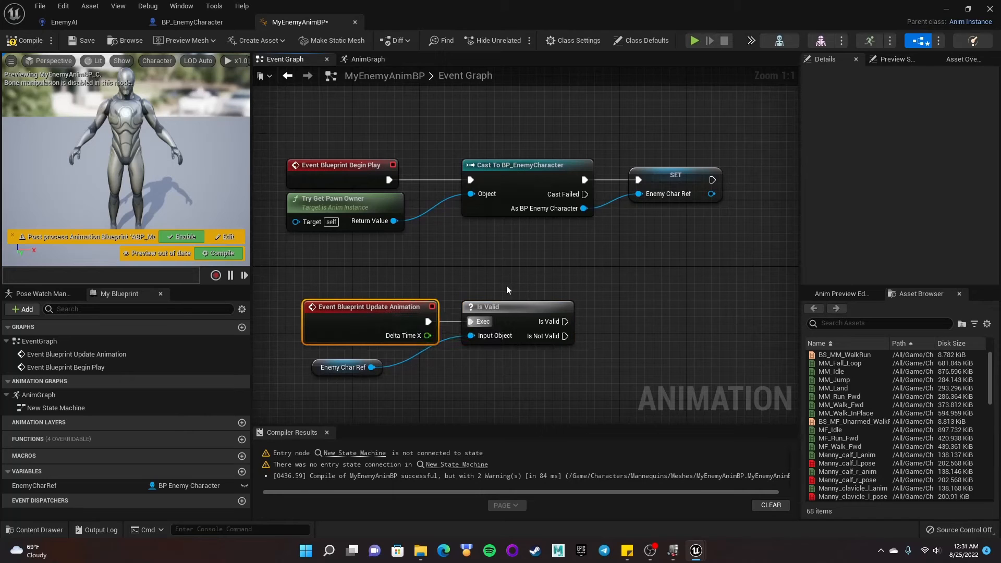
left_click_drag(323, 368, 333, 360)
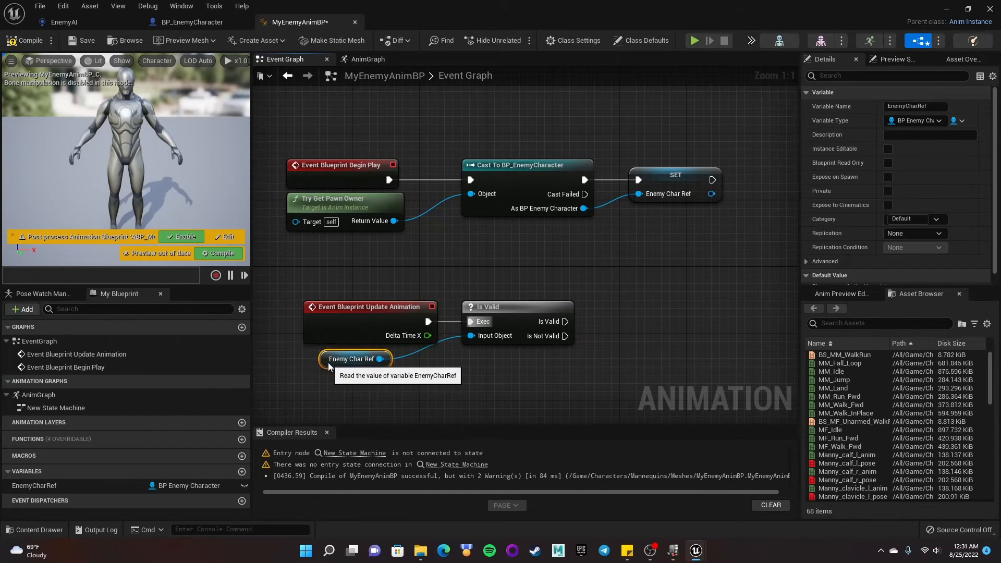
right_click_drag(465, 395, 455, 337)
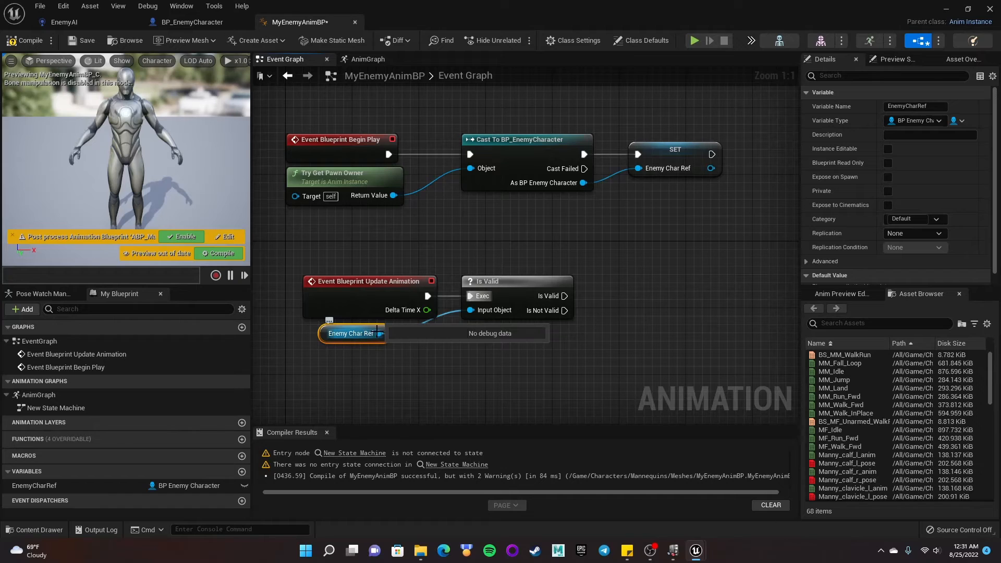
- From the EnemyCharRef getter, add a Get Velocity node targeting the enemy character
left_click_drag(380, 334, 582, 373)
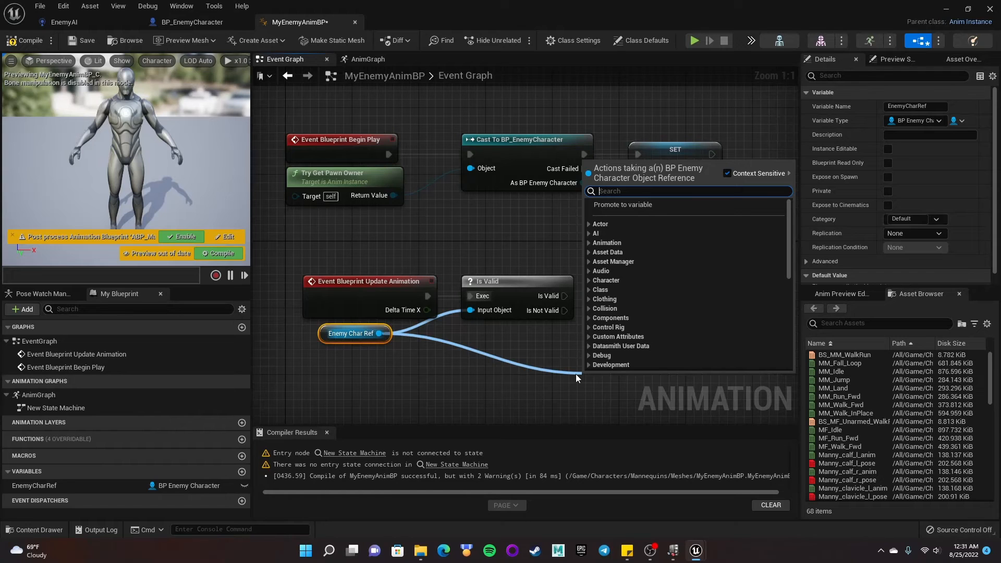
type("get")
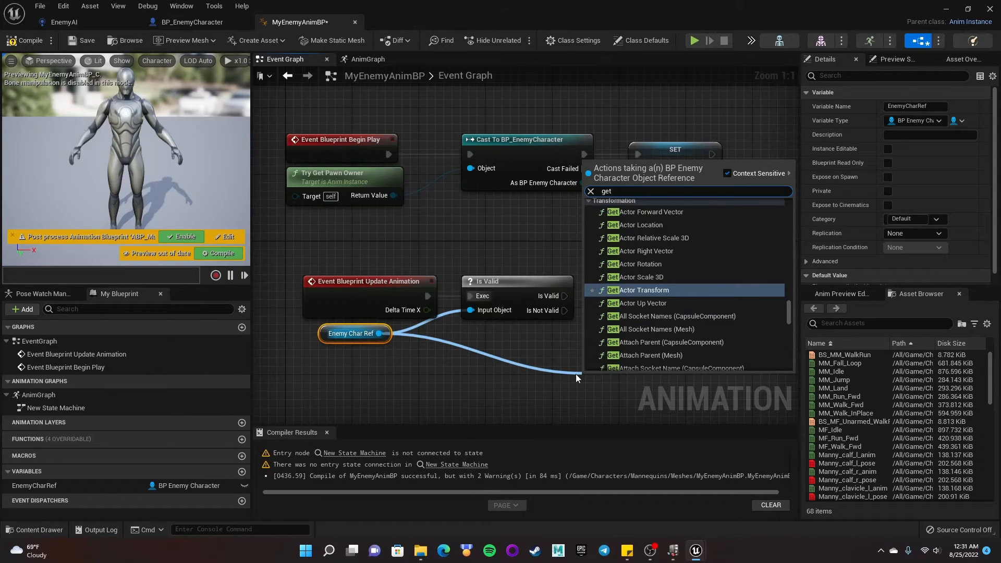
type(" velo")
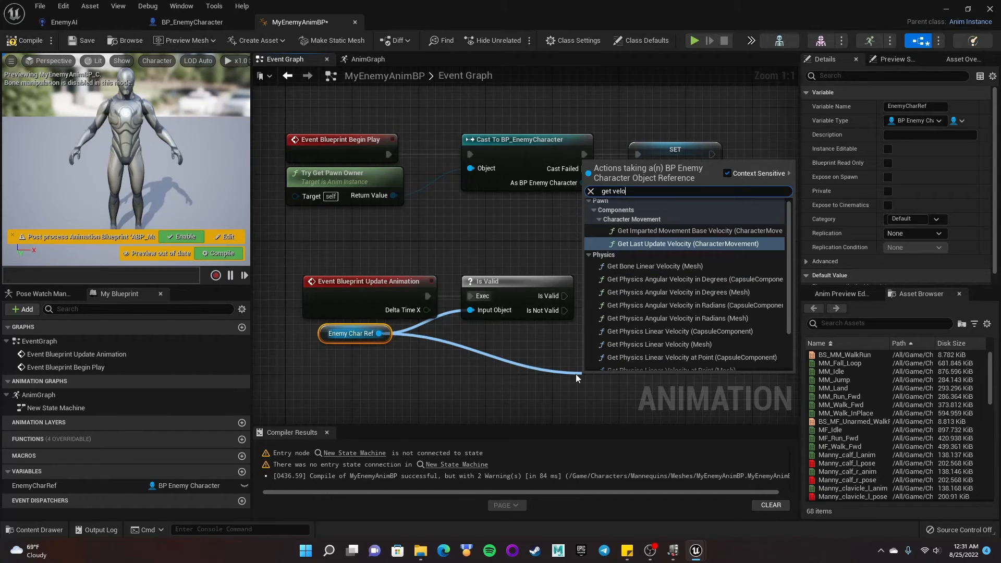
type("c")
scroll(709, 312, "down", 2)
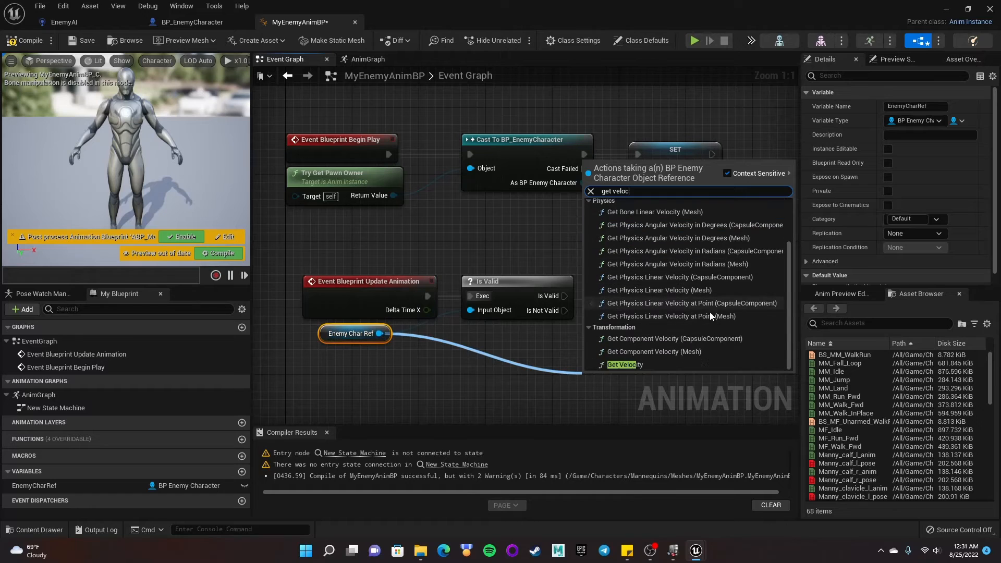
left_click(628, 368)
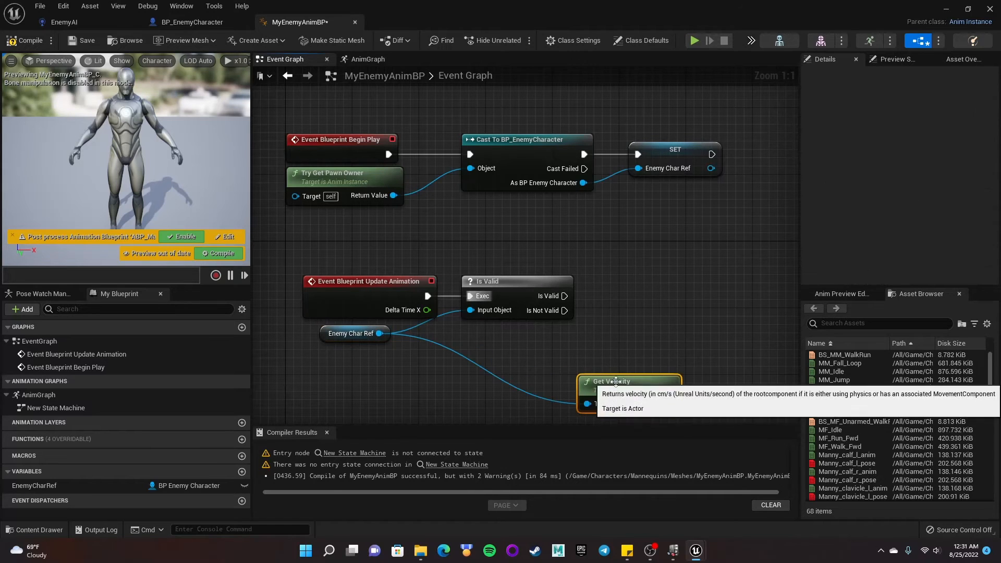
left_click_drag(620, 389, 510, 356)
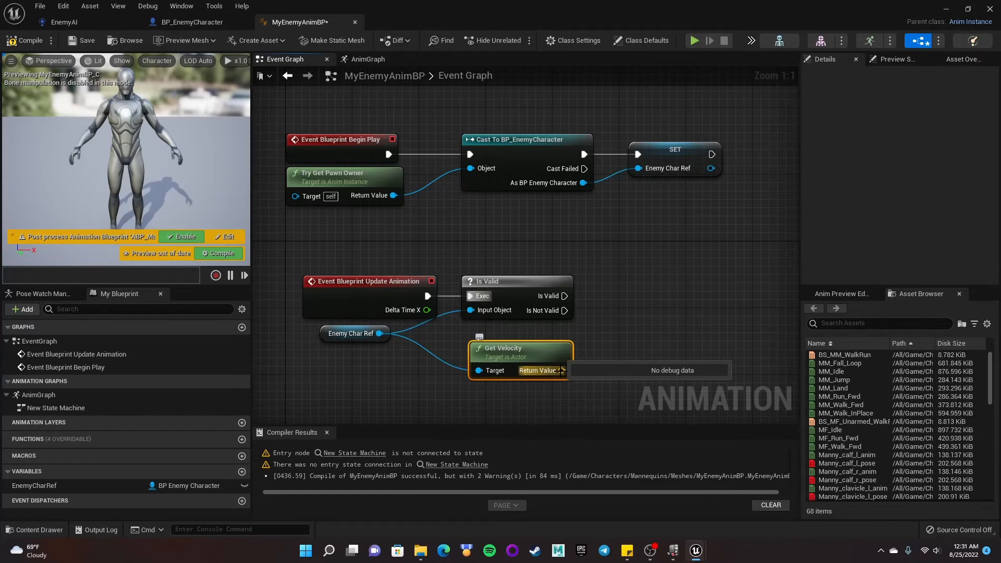
- From Get Velocity's return value, add a Vector Length node and position it beside Get Velocity
left_click_drag(562, 370, 646, 365)
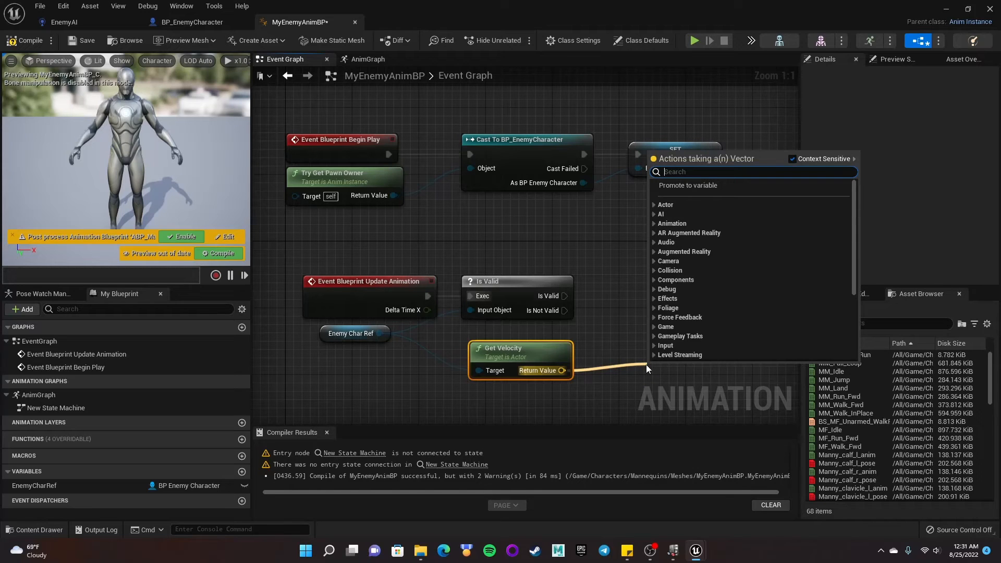
type("get len")
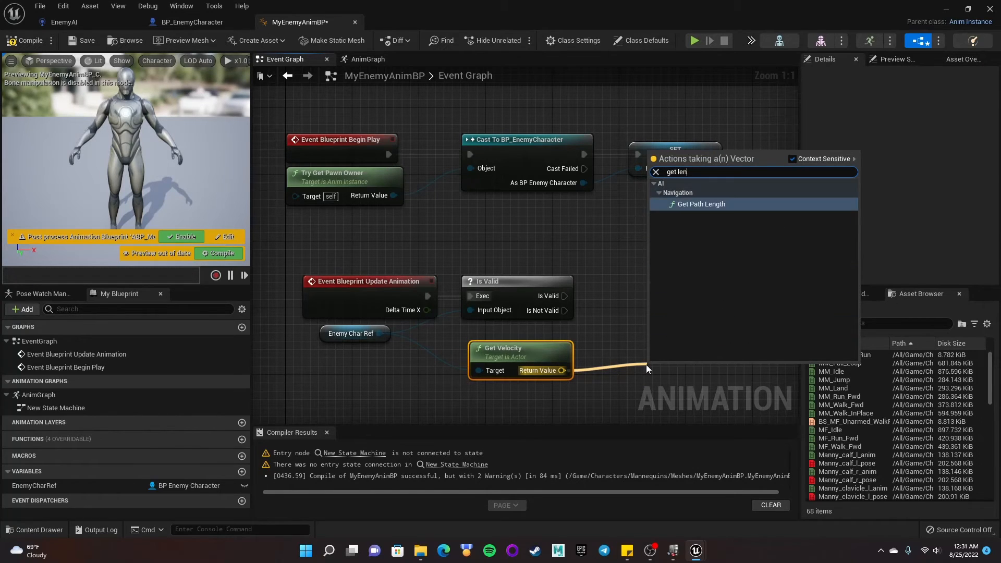
key("BackSpace")
key("BackSpace")
key("BackSpace")
key("BackSpace")
key("BackSpace")
key("BackSpace")
key("BackSpace")
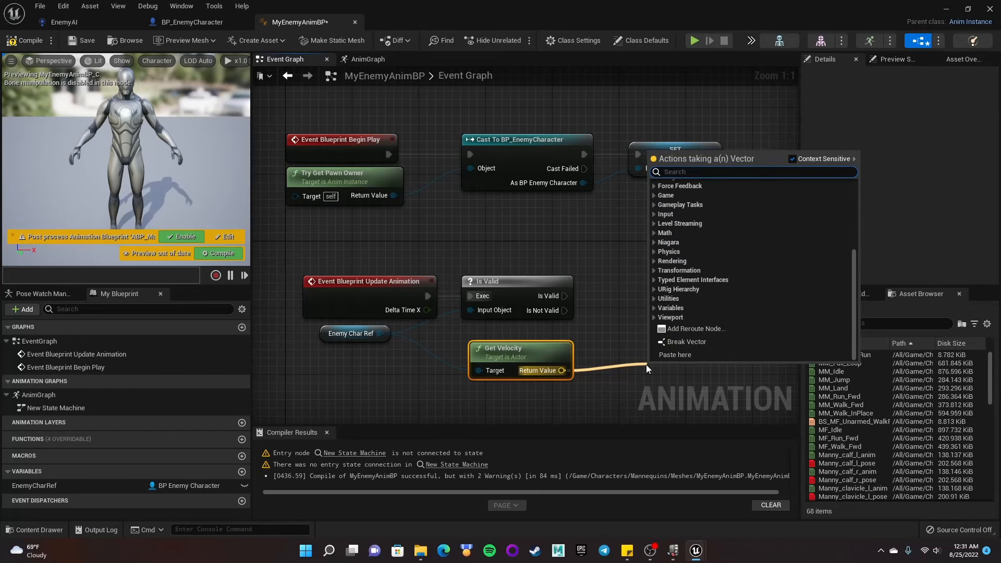
type("veloci")
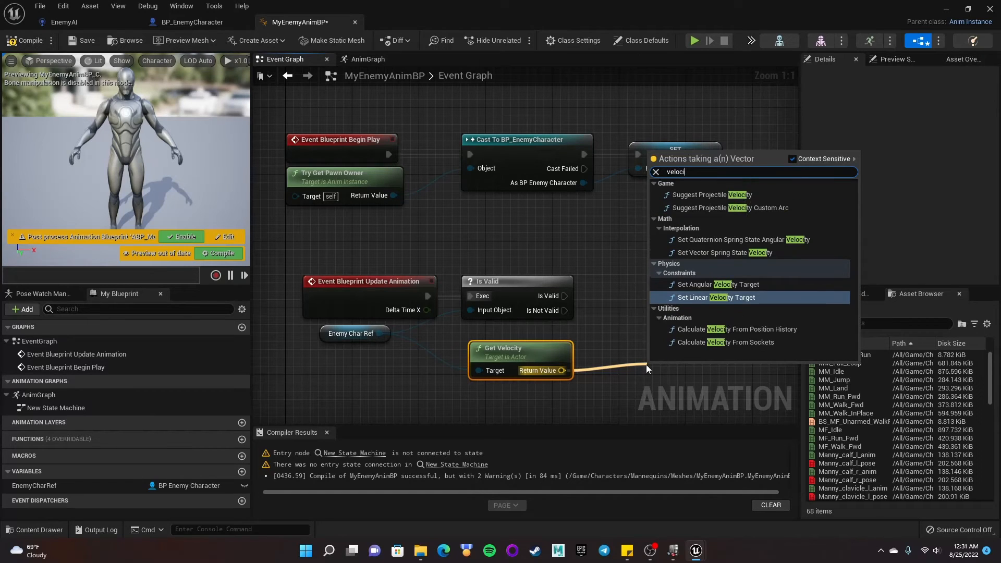
type("ty le")
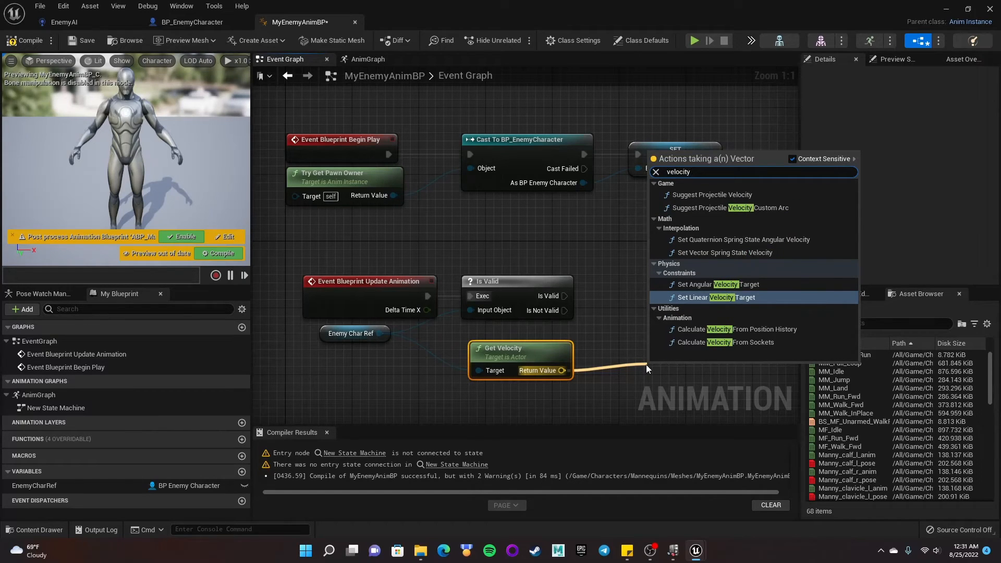
key("BackSpace")
key("BackSpace")
key("BackSpace")
key("BackSpace")
key("BackSpace")
key("BackSpace")
key("BackSpace")
key("BackSpace")
key("BackSpace")
key("BackSpace")
key("BackSpace")
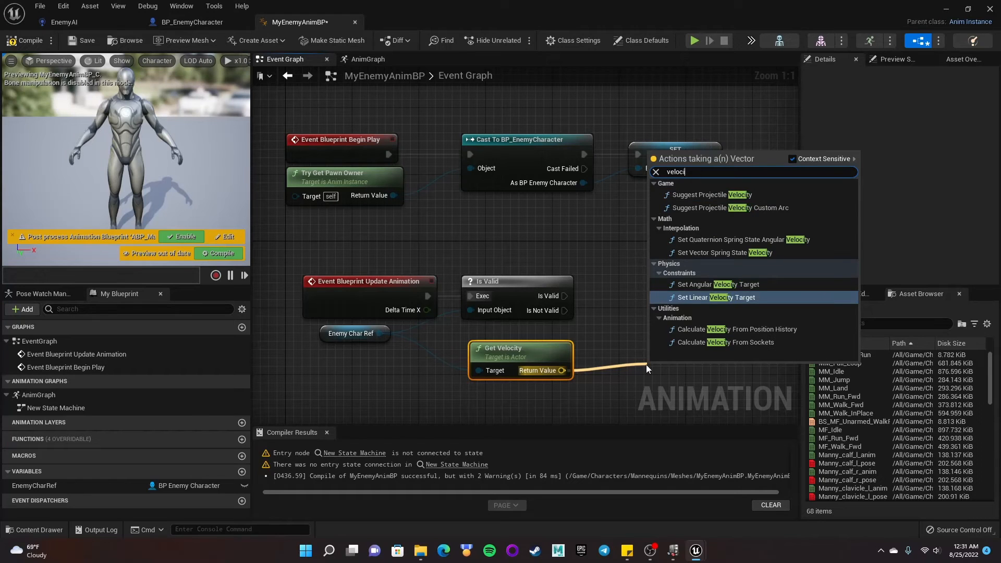
type("le")
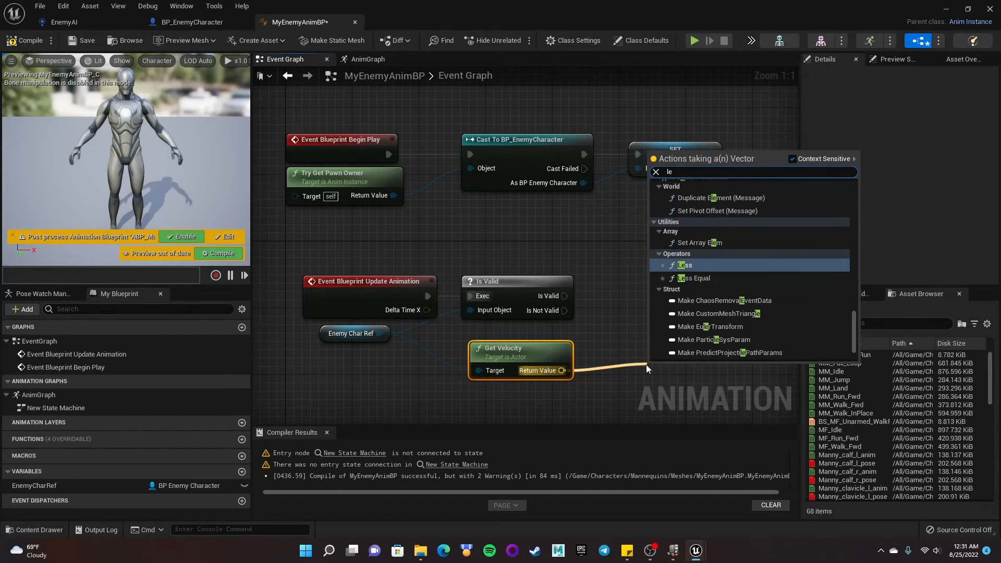
type("ngth")
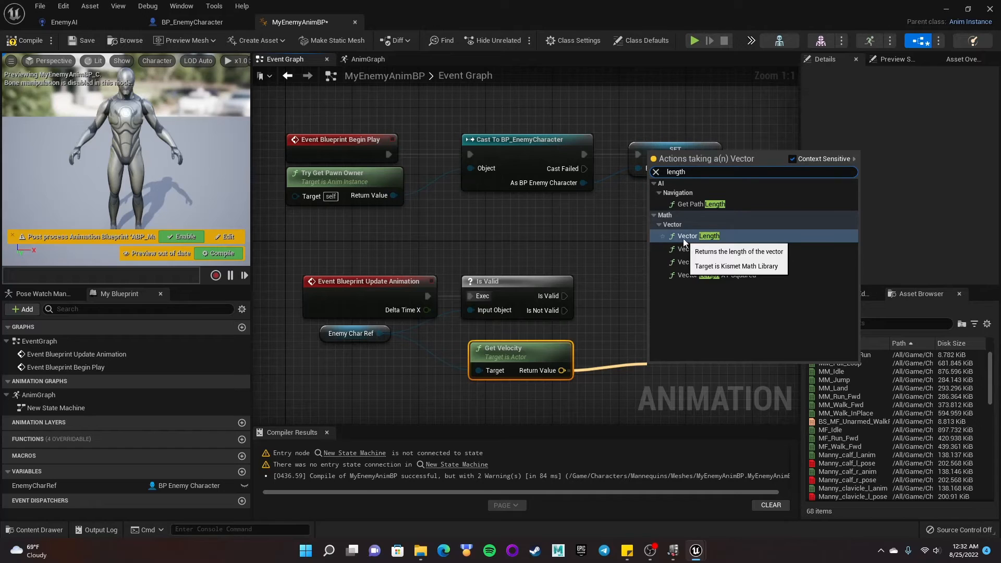
left_click(699, 235)
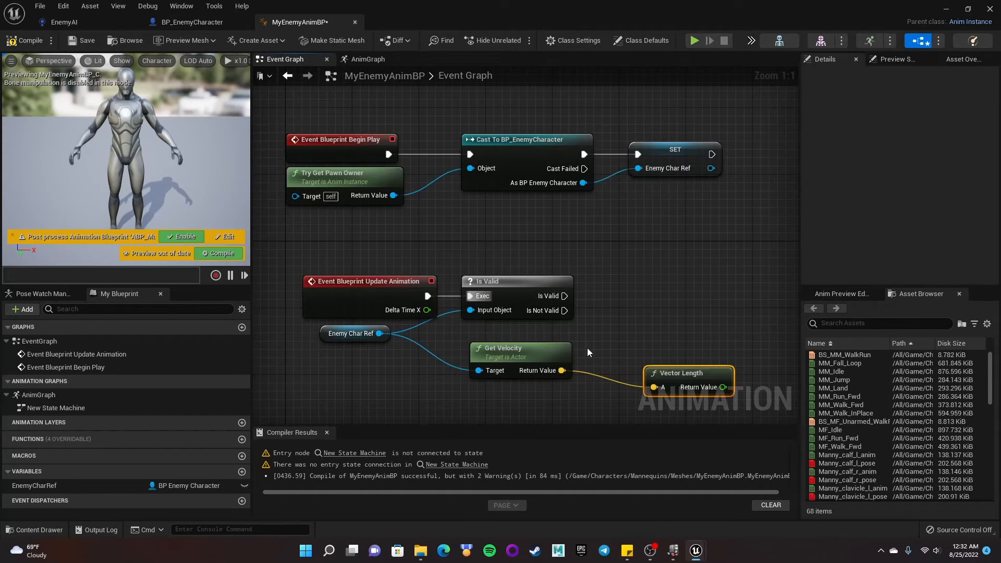
left_click_drag(662, 359, 611, 361)
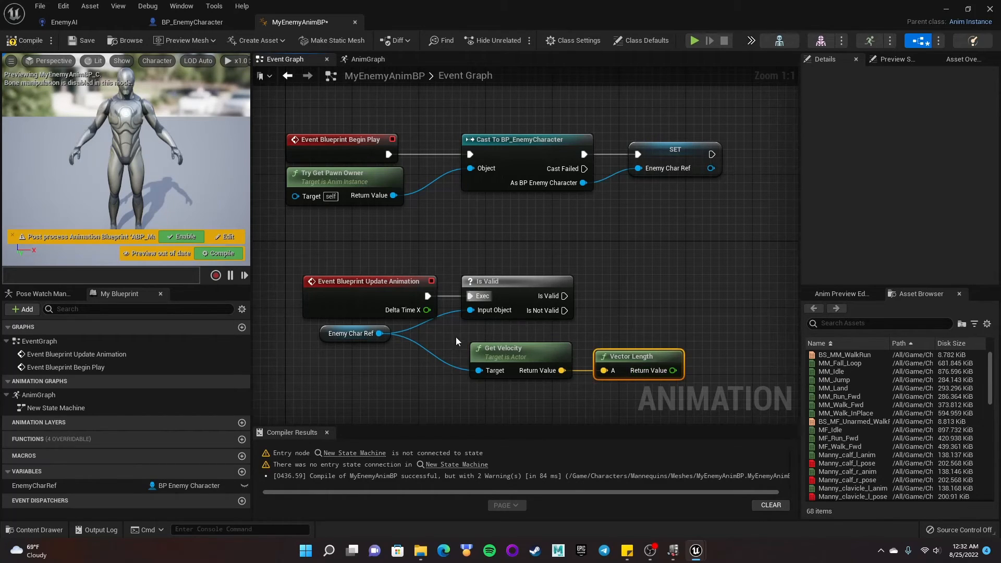
- Promote Vector Length's return value to a new float variable named Speed
right_click_drag(704, 305, 683, 299)
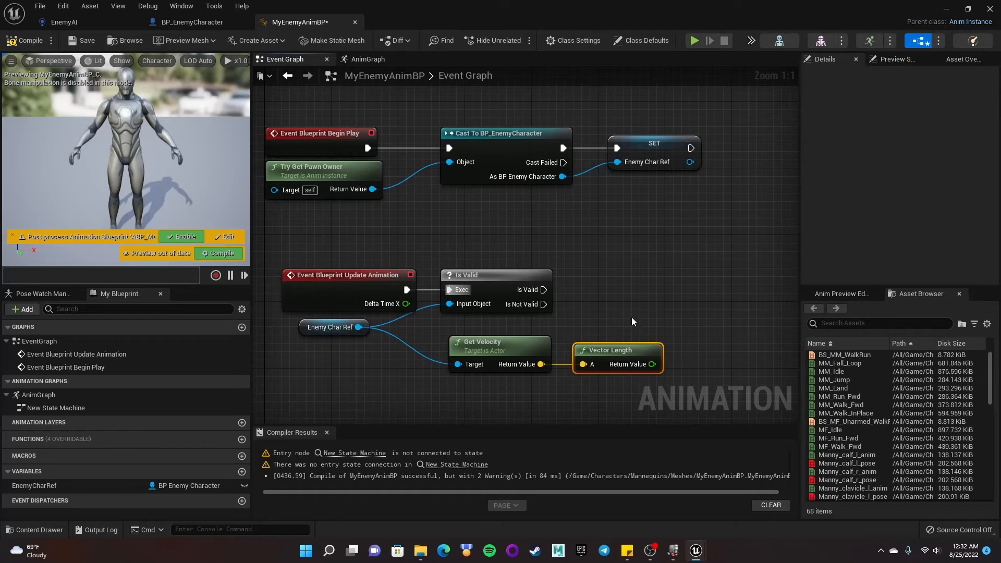
right_click(652, 364)
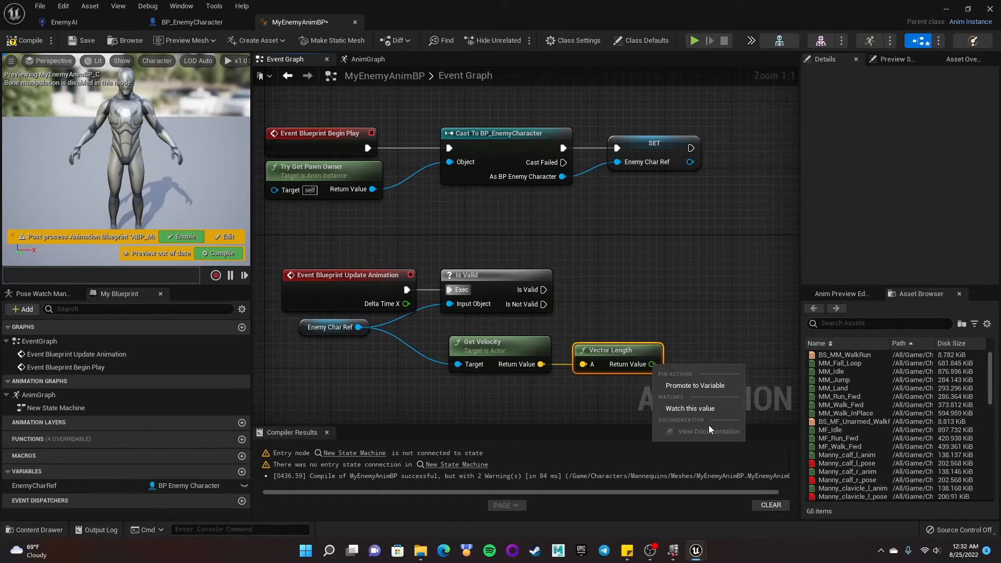
left_click(700, 386)
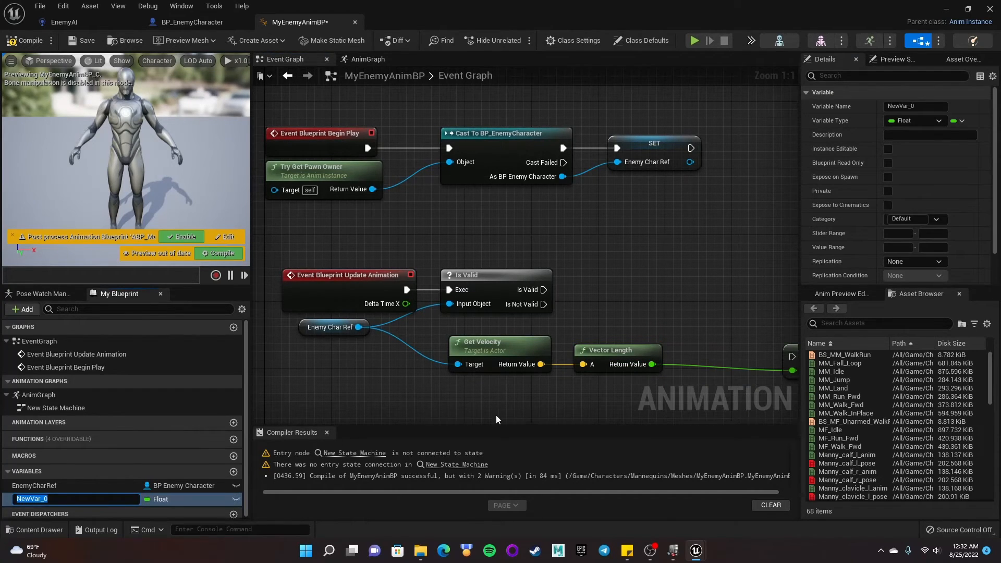
type("S")
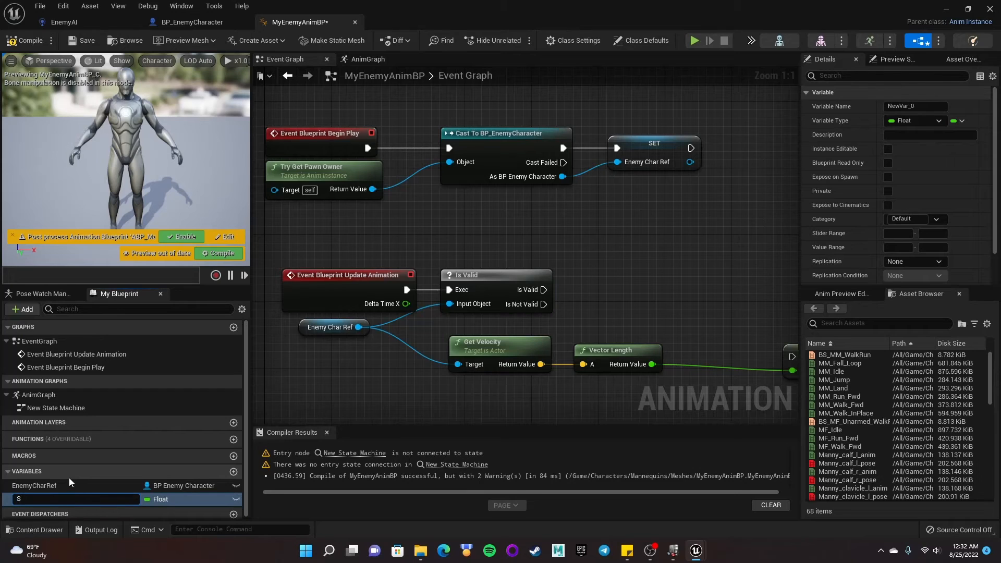
type("peed")
key("Return")
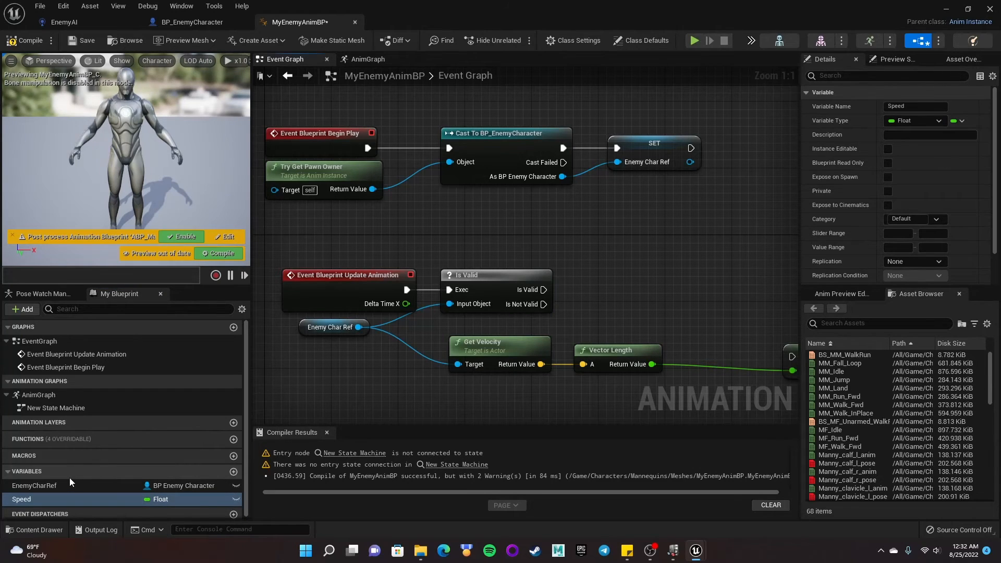
- Connect the Is Valid output of the Is Valid node to the Set Speed node's execution input and tidy the nodes
left_click_drag(788, 348, 668, 271)
left_click_drag(544, 290, 692, 290)
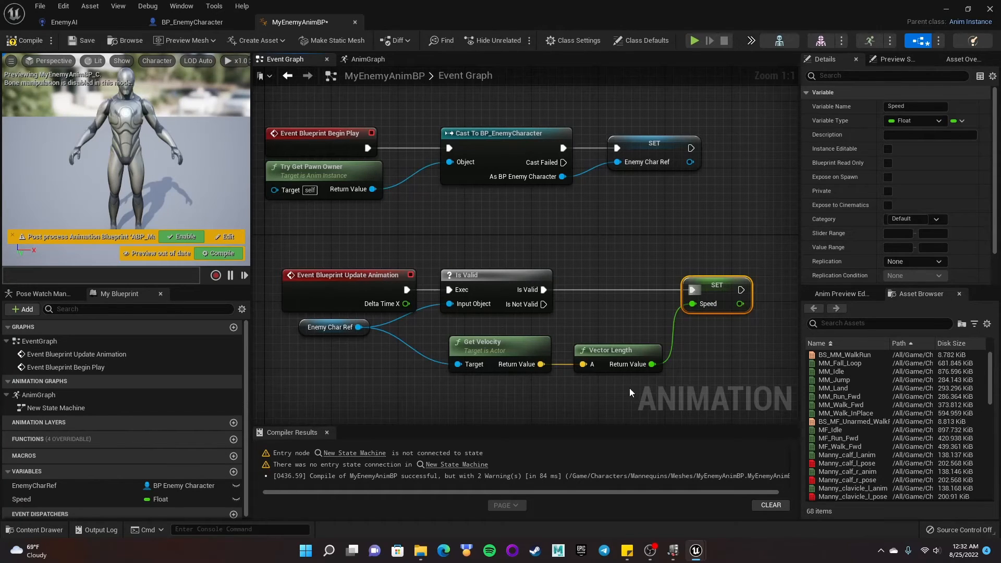
right_click_drag(544, 255, 547, 255)
right_click_drag(758, 215, 751, 215)
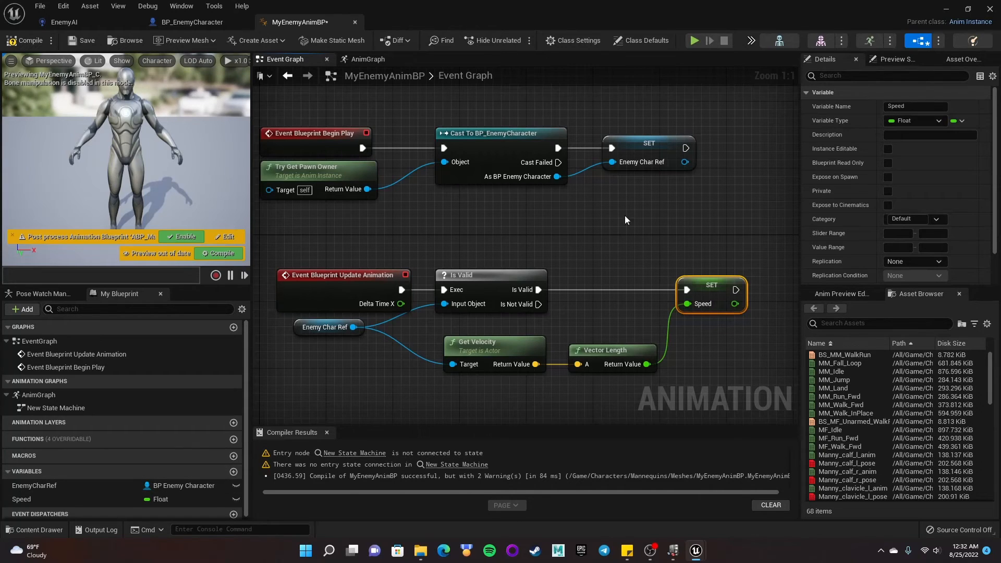
right_click_drag(502, 211, 530, 217)
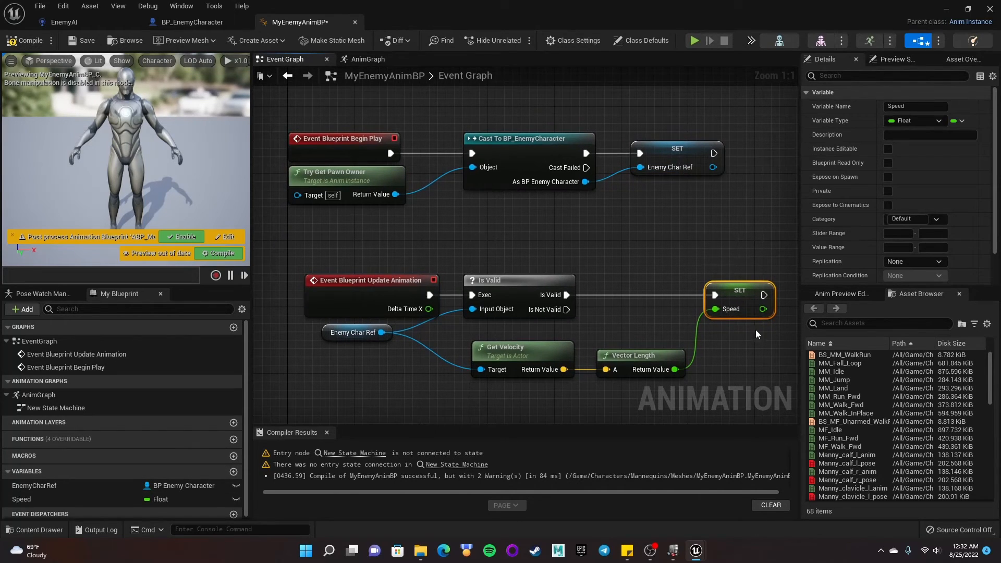
- Compile and save the animation blueprint
left_click(605, 266)
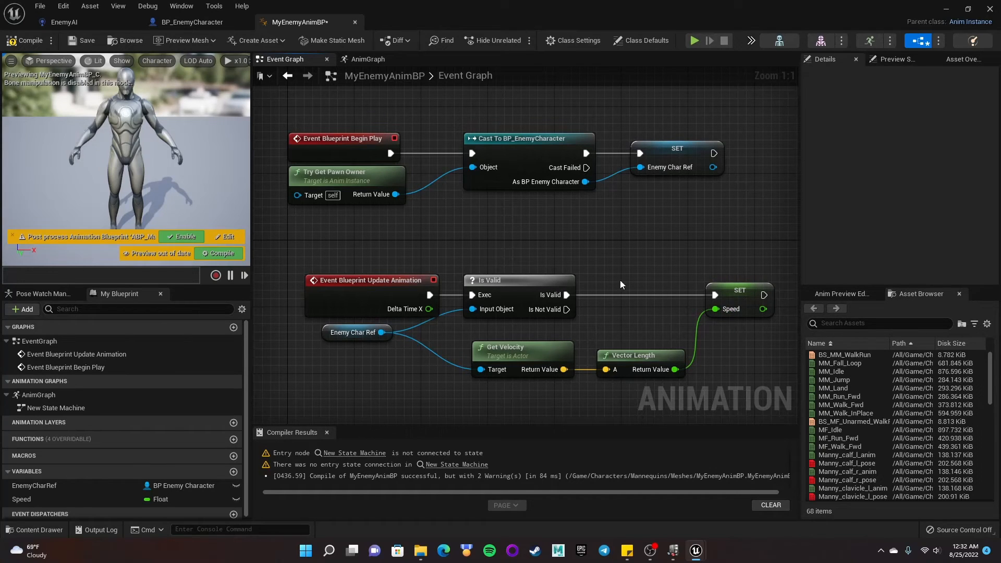
left_click(24, 40)
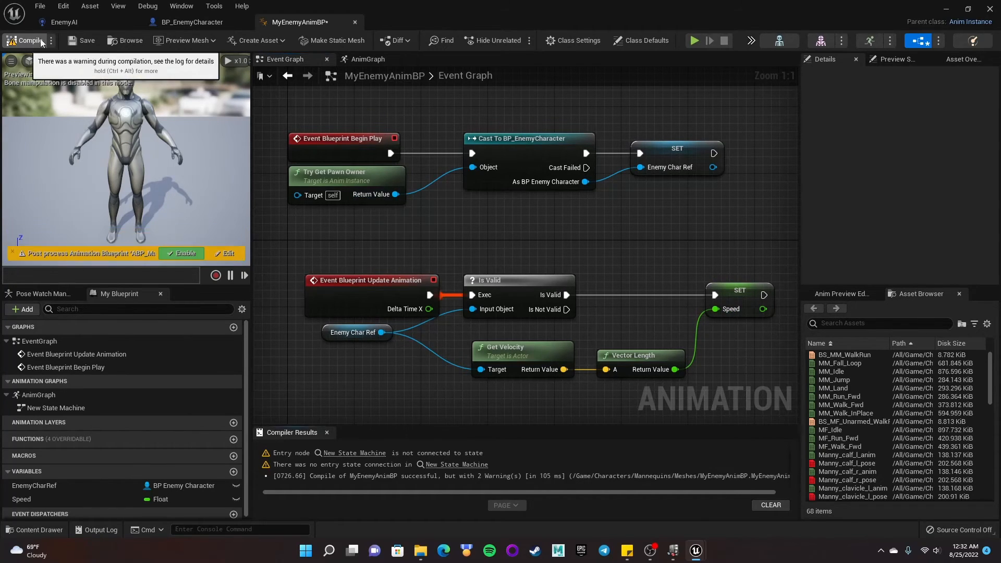
left_click(82, 39)
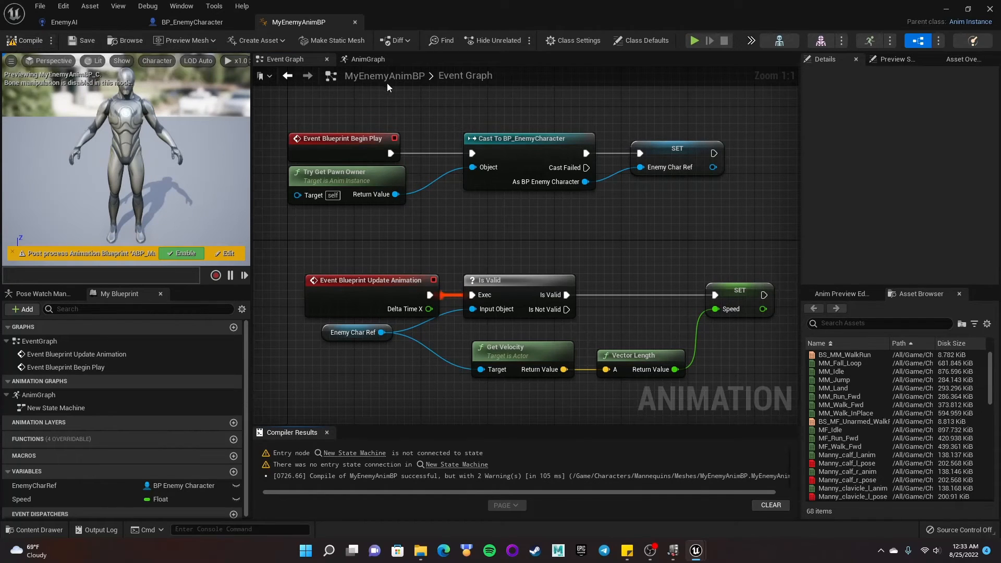
- Open the New State Machine in the AnimGraph and add a state named Idle connected from Entry
left_click(364, 61)
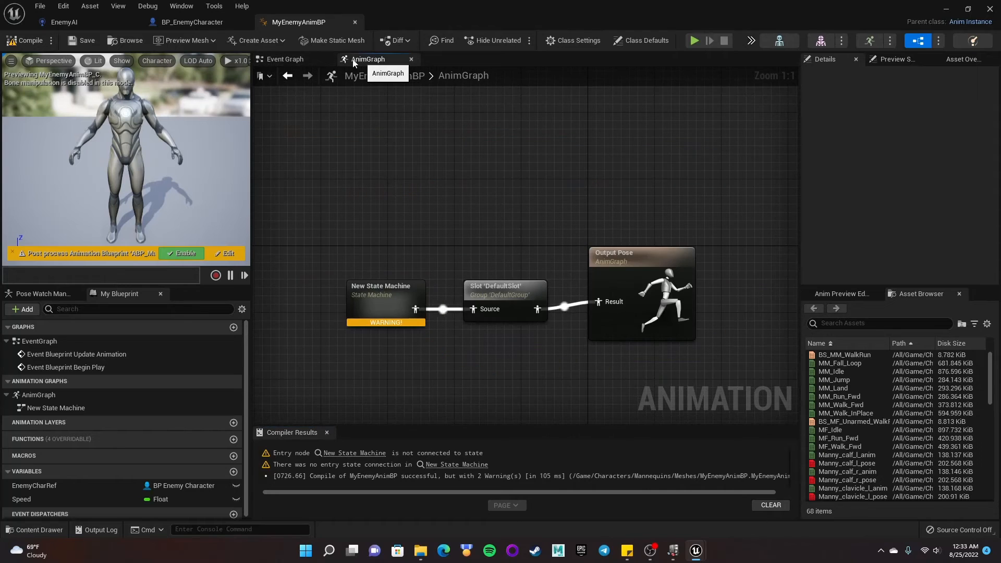
double_click(386, 290)
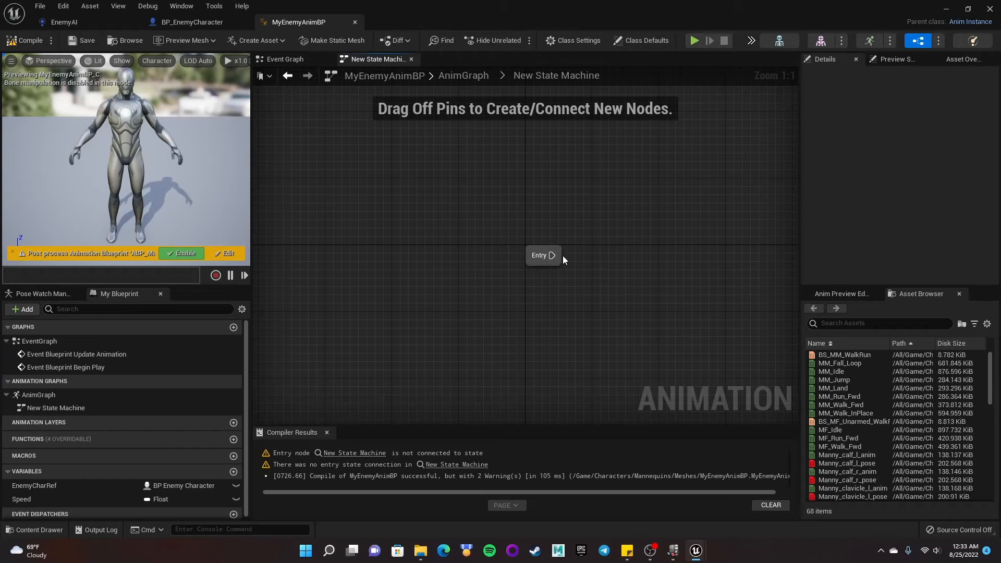
left_click(280, 60)
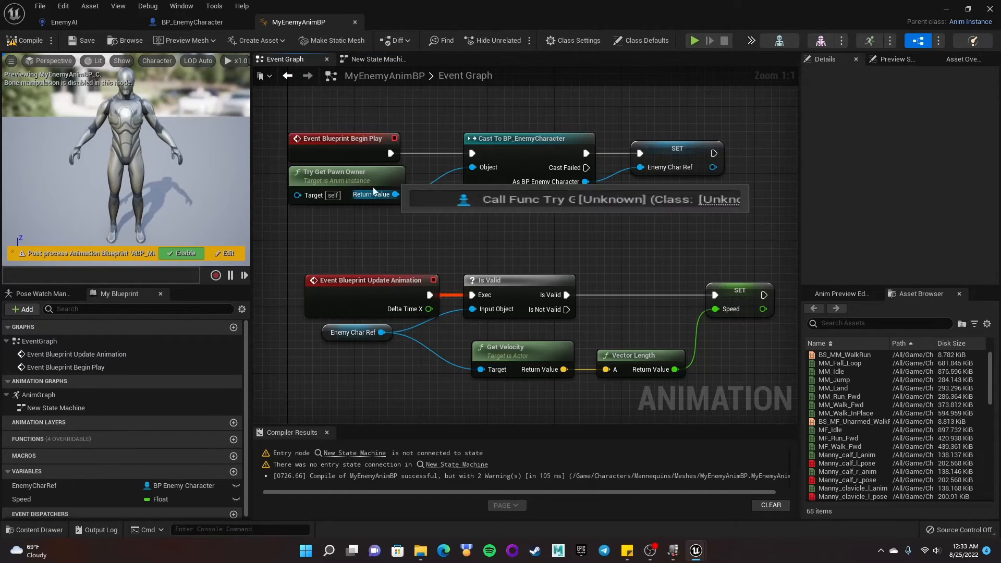
left_click(371, 60)
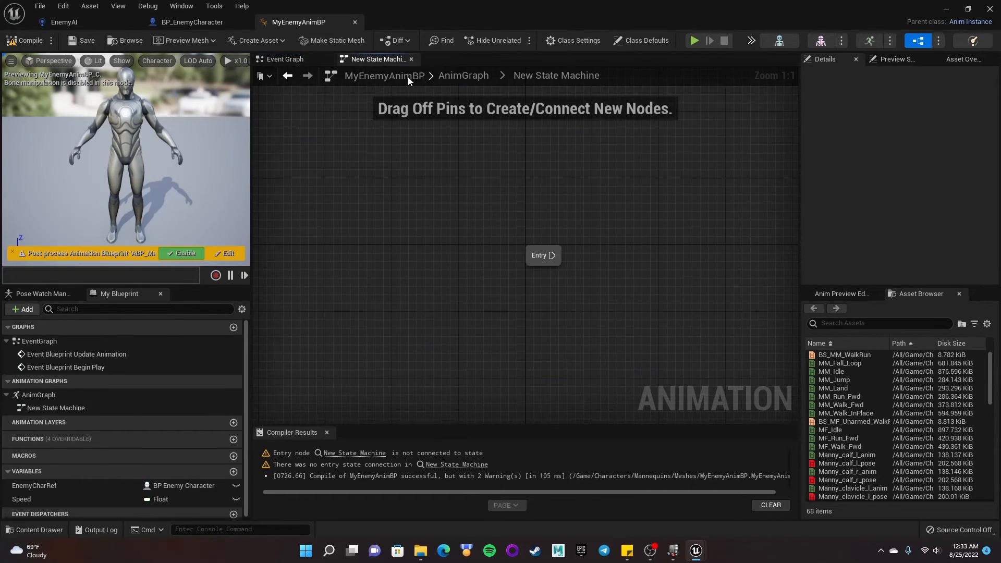
left_click(475, 77)
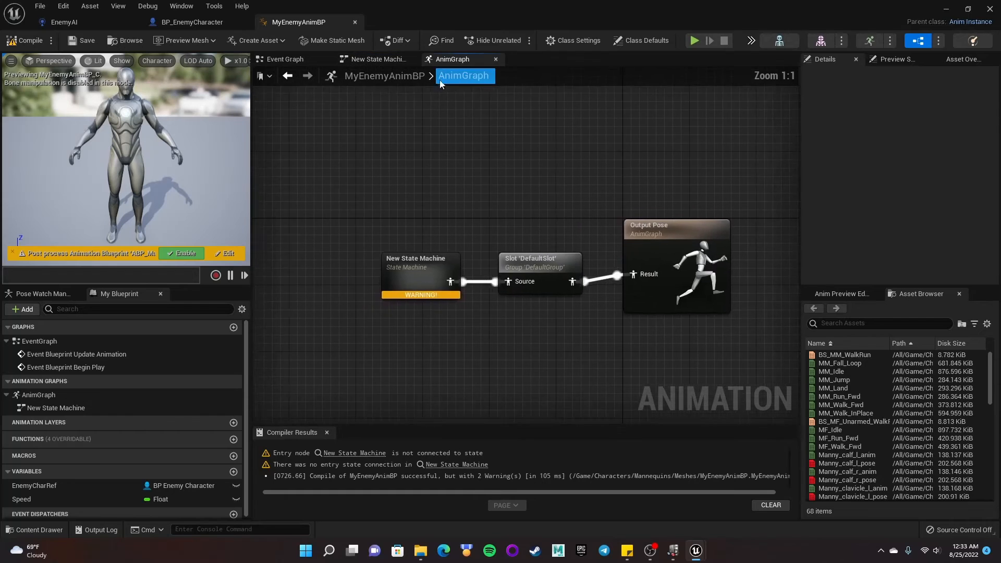
double_click(442, 271)
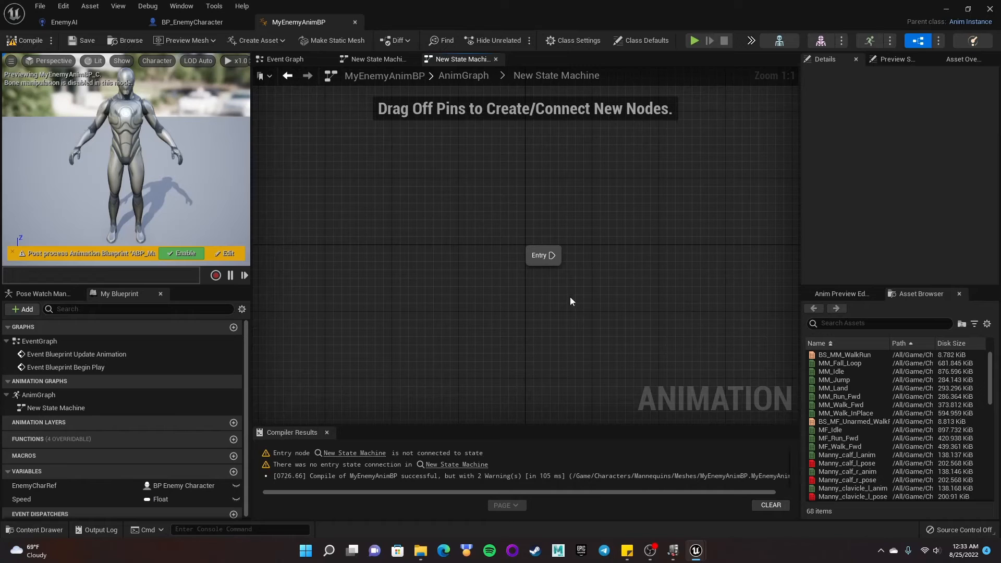
right_click_drag(555, 261, 468, 266)
double_click(467, 263)
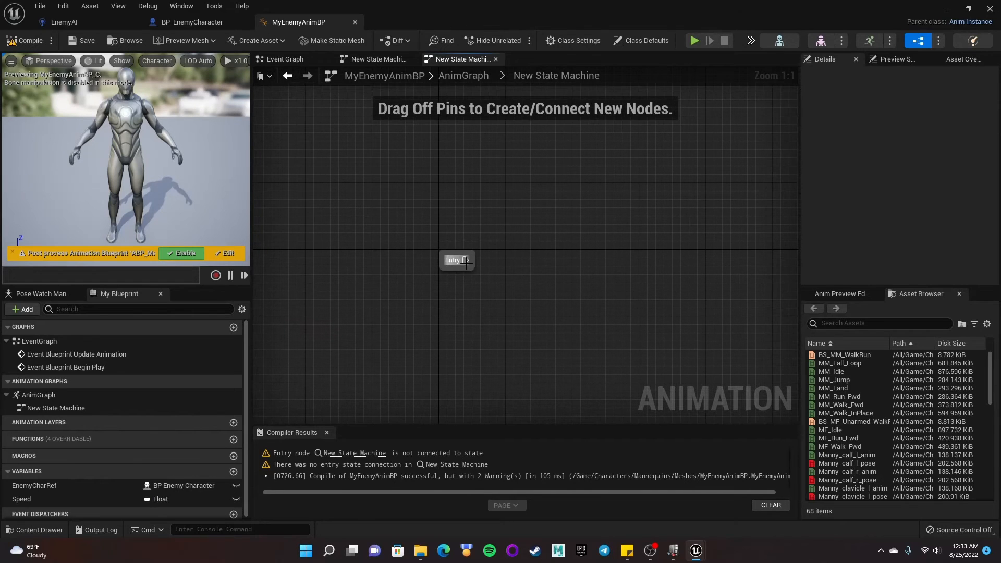
left_click_drag(466, 261, 524, 261)
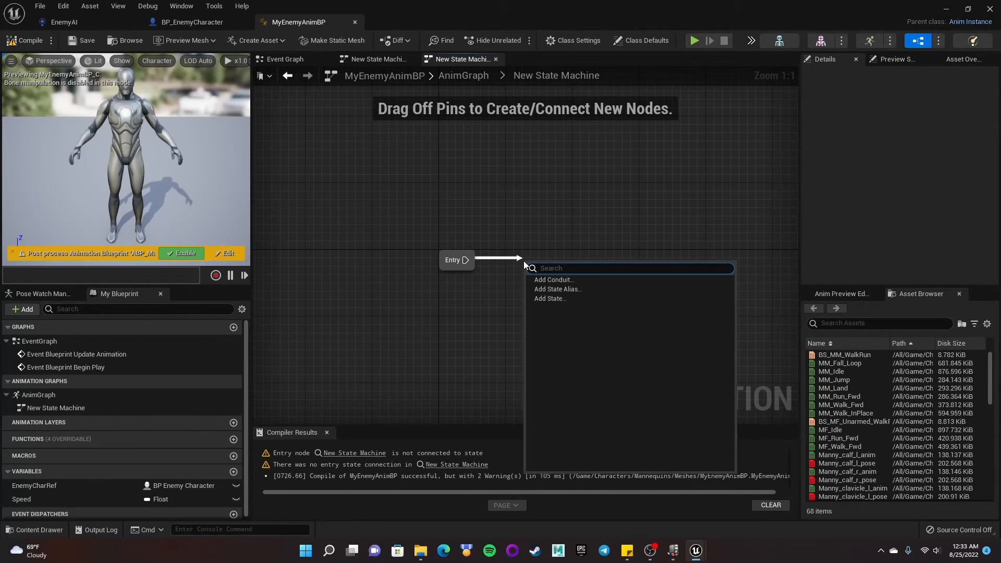
left_click(564, 302)
type("Idle")
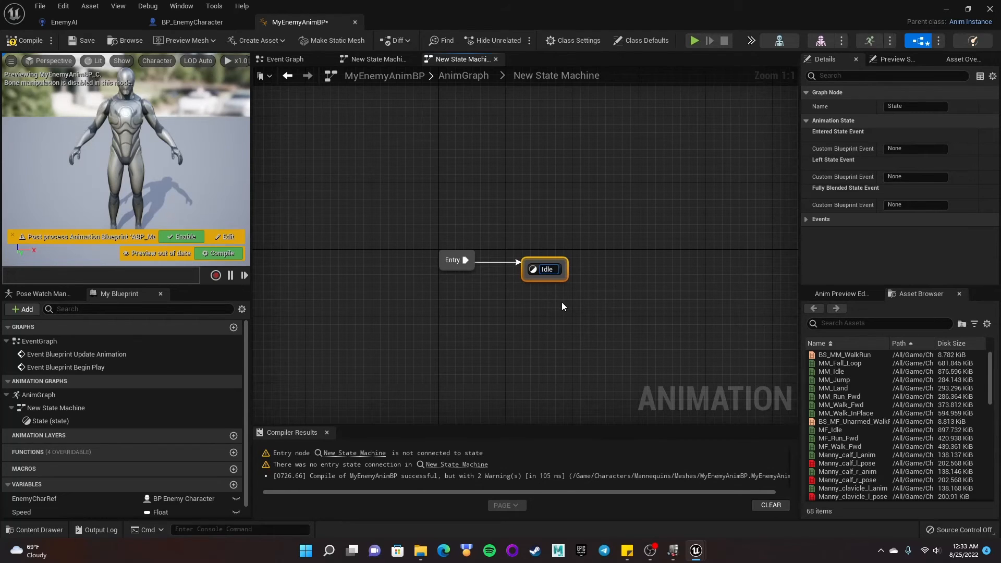
key("Return")
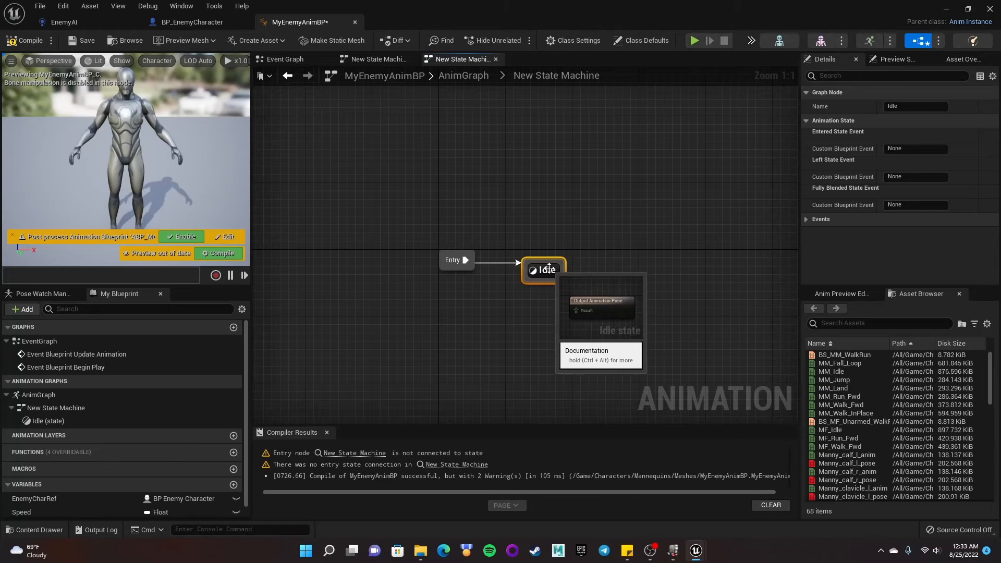
- Add a new state named Run with a transition from the Idle state
left_click_drag(556, 267, 570, 253)
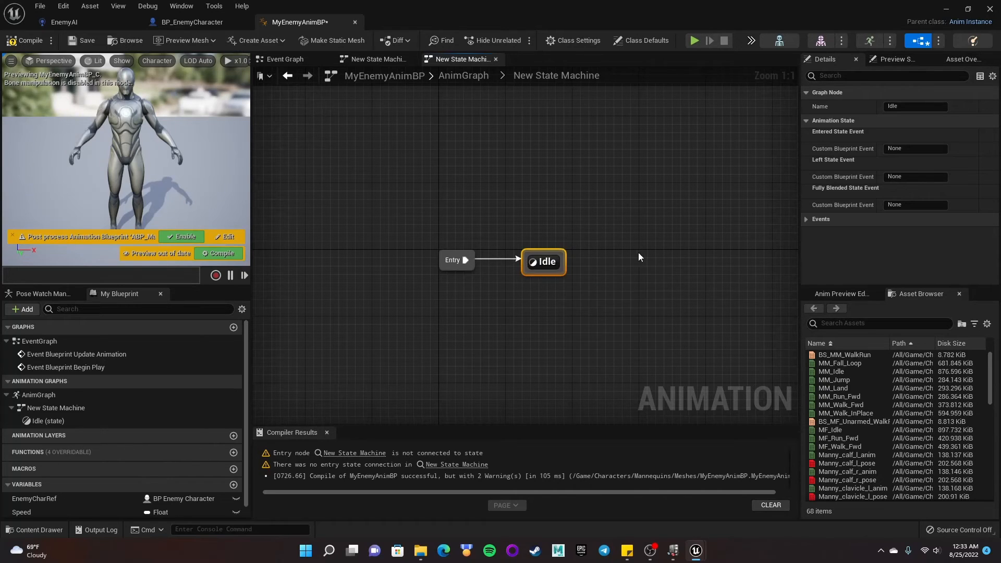
right_click_drag(563, 253, 492, 263)
left_click_drag(493, 275, 574, 265)
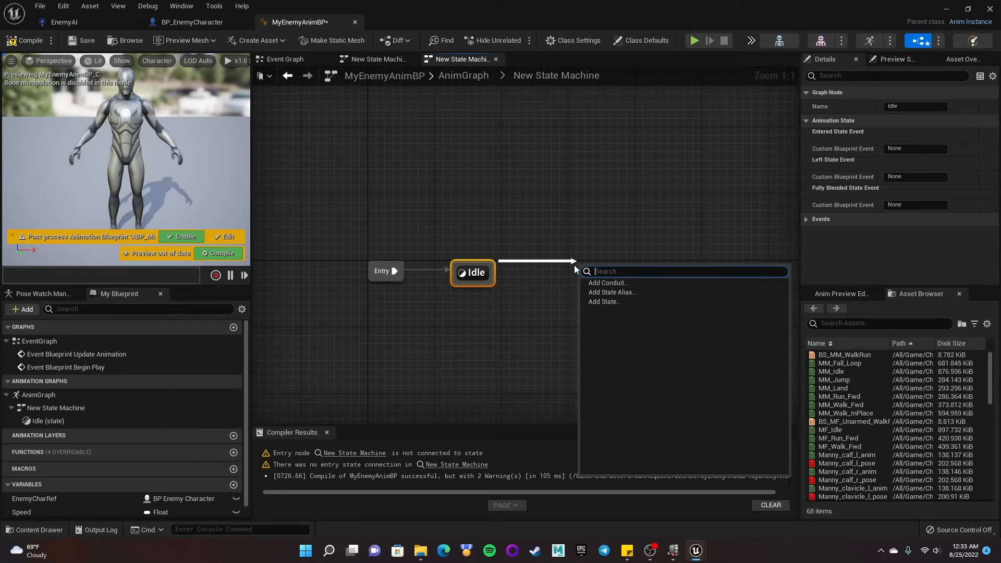
left_click(604, 302)
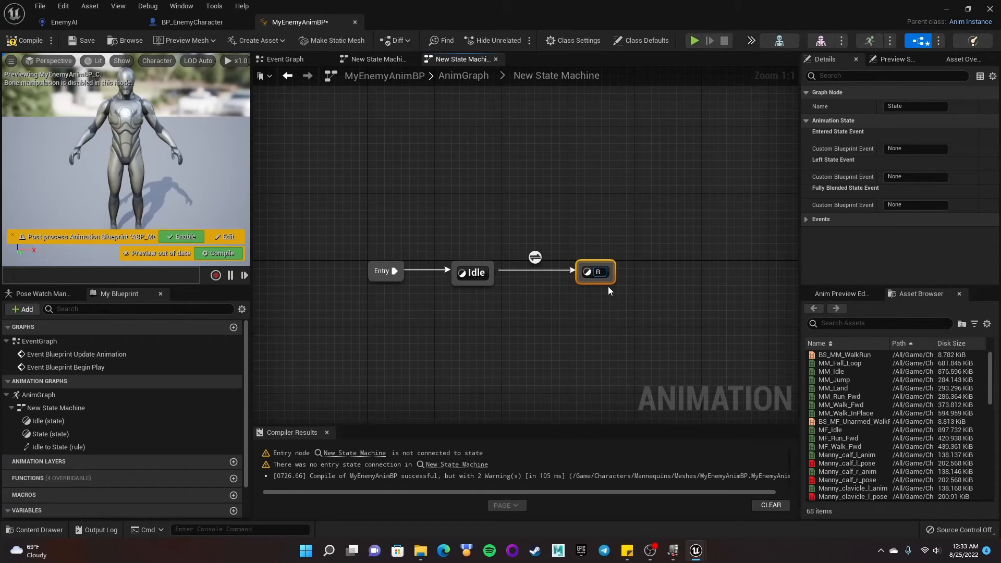
key("Return")
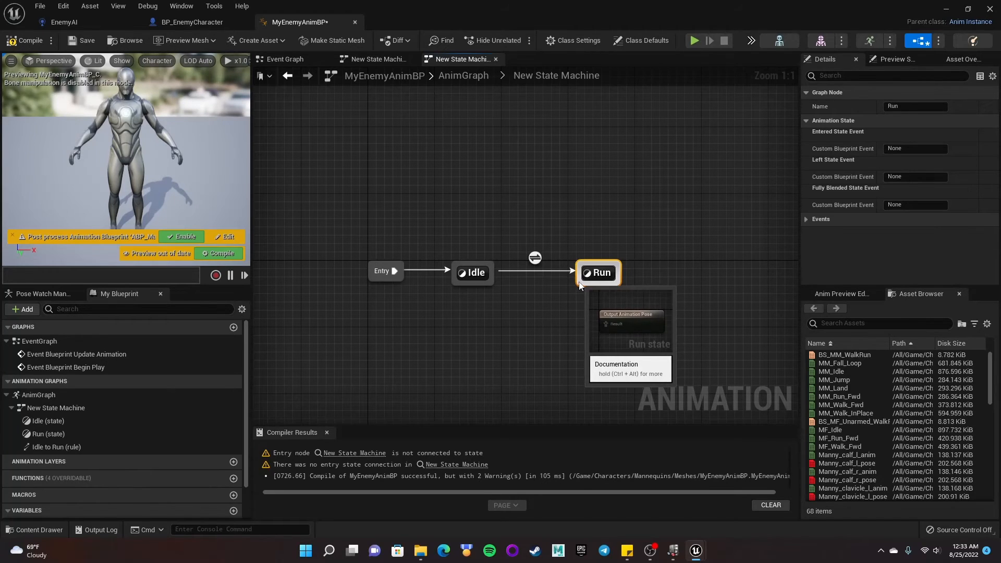
- Add a transition from the Run state back to the Idle state
left_click_drag(578, 281, 490, 279)
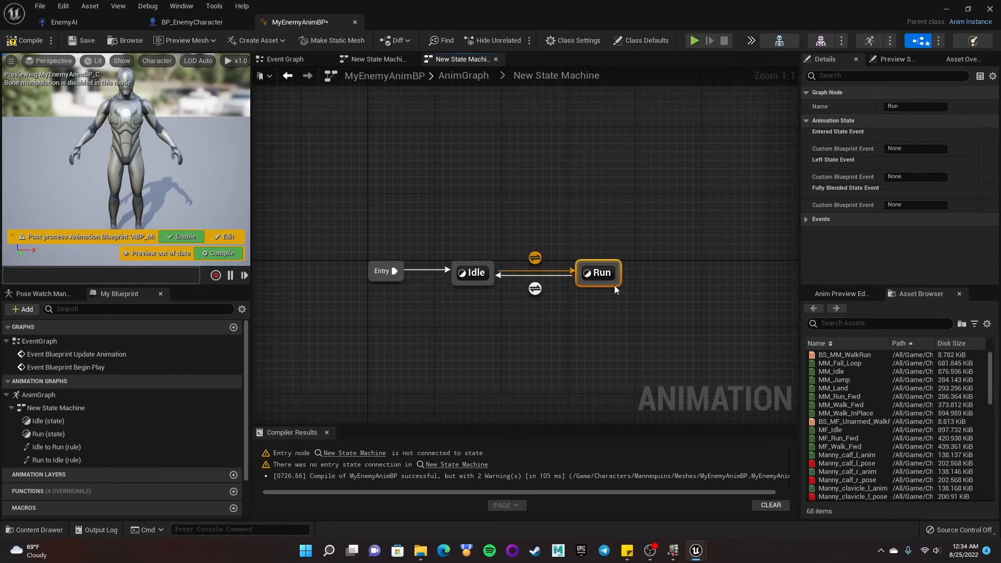
- Inside the Idle state, place the MM_Idle animation, connect it to the Output Animation Pose, and compile
double_click(478, 273)
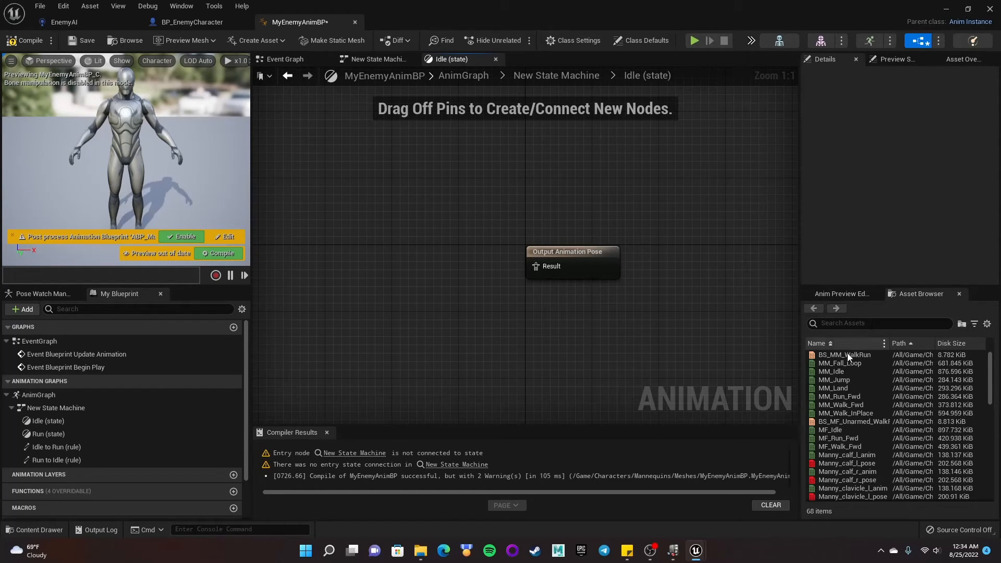
mouse_move(838, 374)
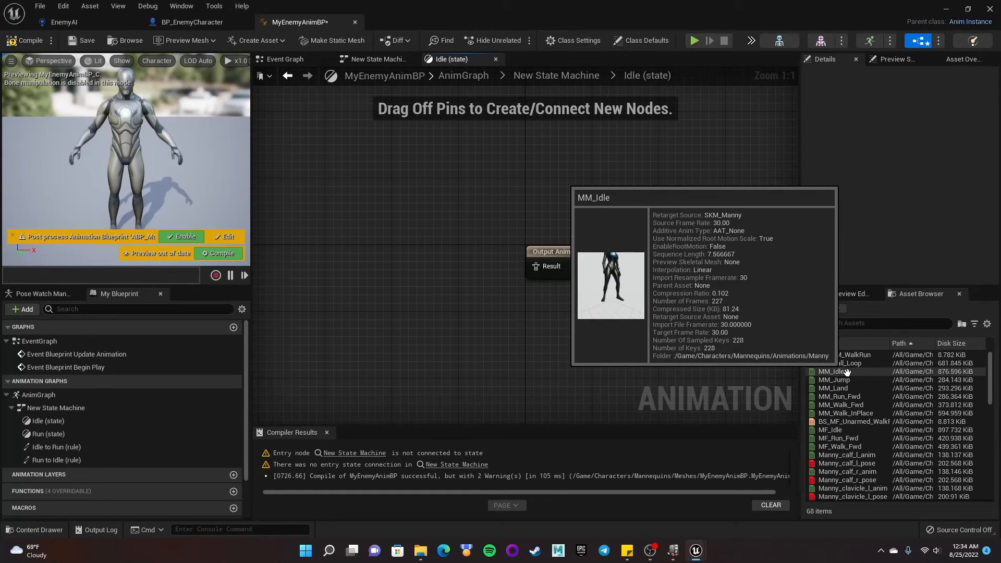
left_click_drag(847, 372, 343, 239)
left_click_drag(412, 265, 533, 267)
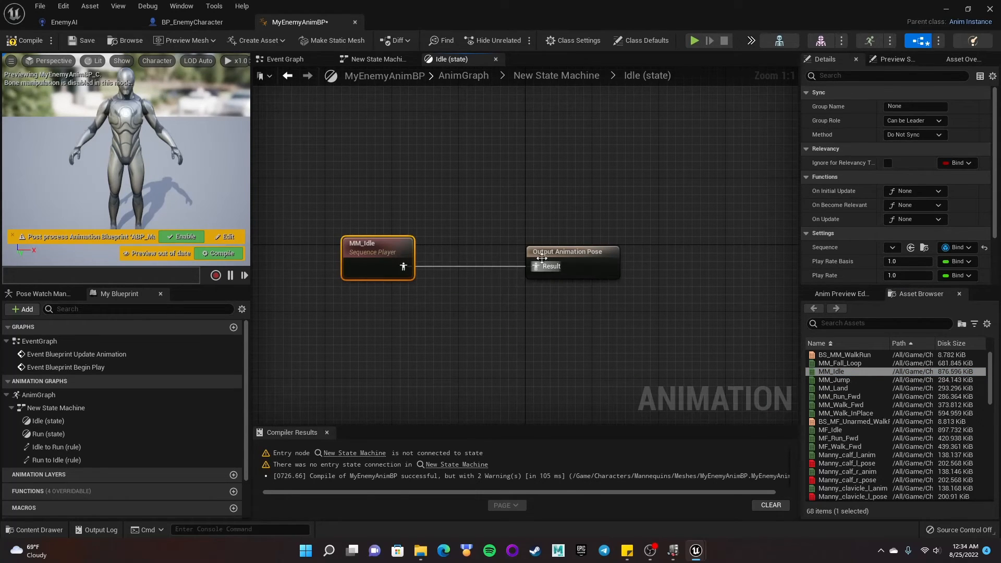
left_click_drag(374, 246, 398, 252)
left_click(24, 42)
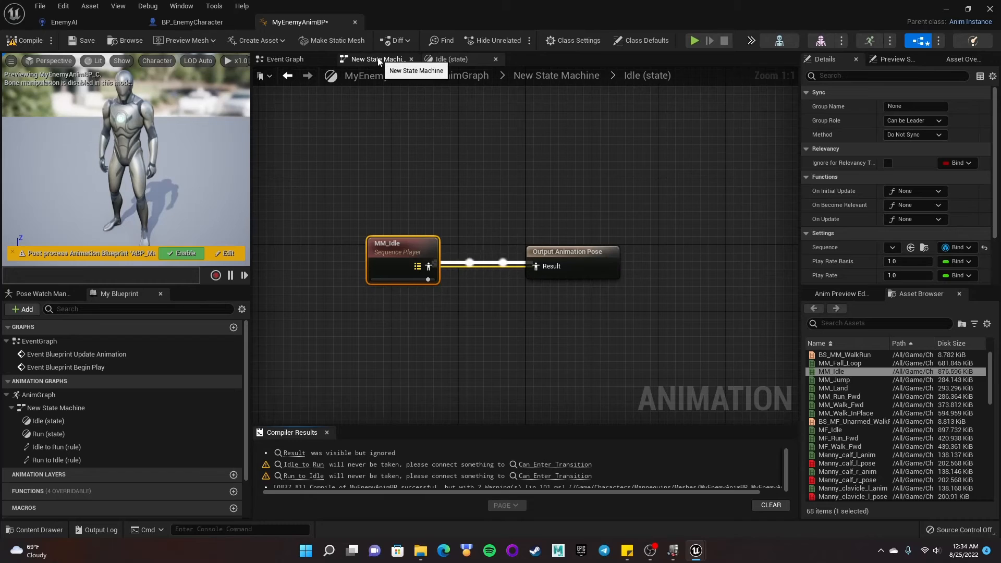
left_click(287, 76)
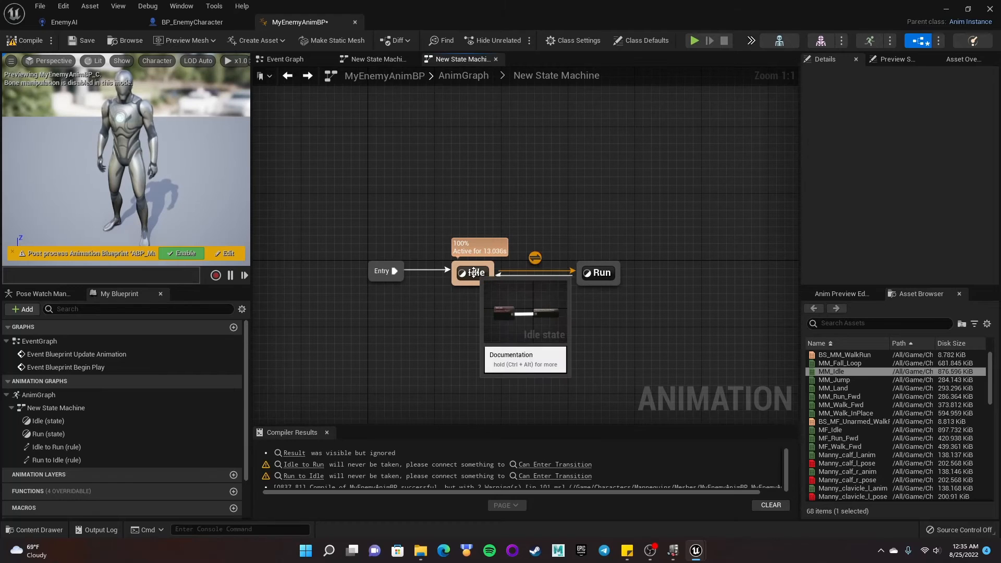
- Inside the Run state, place the MM_Run_Fwd animation, connect it to the Output Animation Pose, and compile
double_click(599, 273)
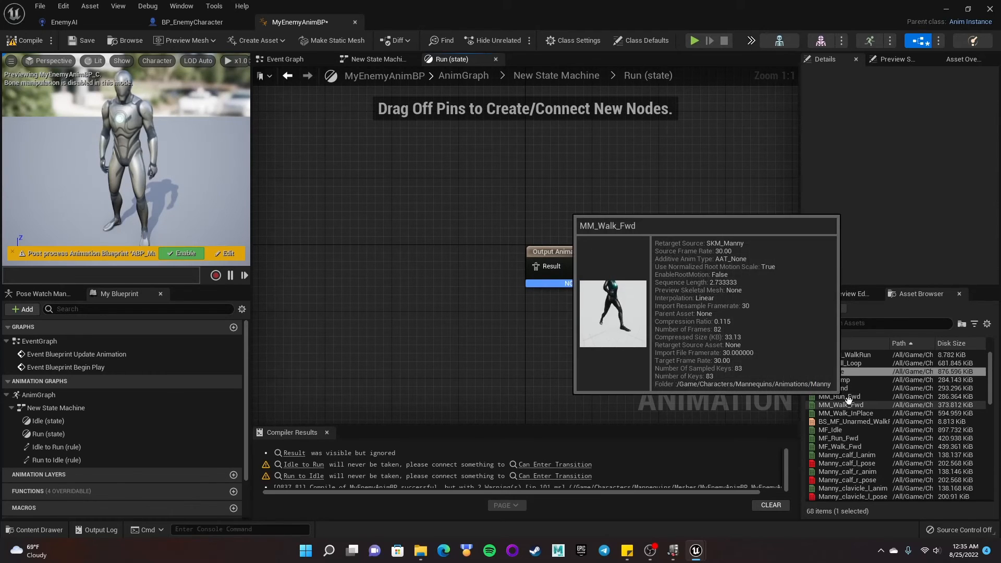
mouse_move(849, 397)
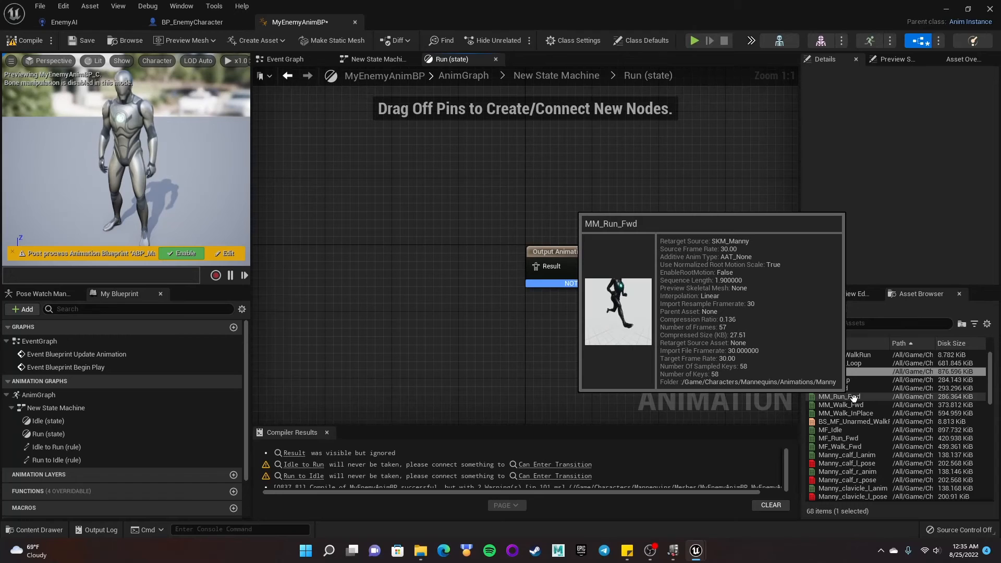
left_click_drag(853, 398, 351, 243)
left_click_drag(412, 274, 546, 275)
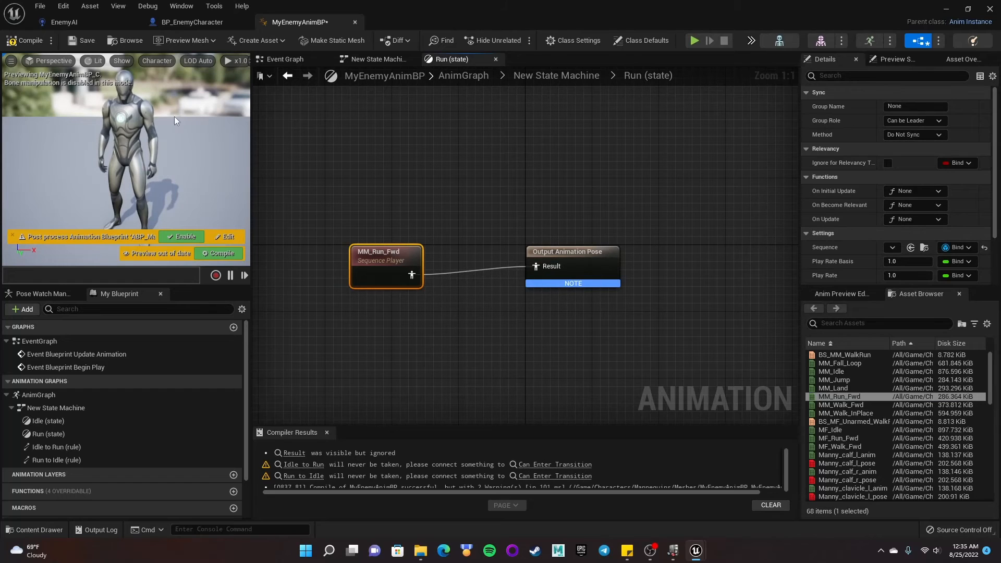
left_click(23, 40)
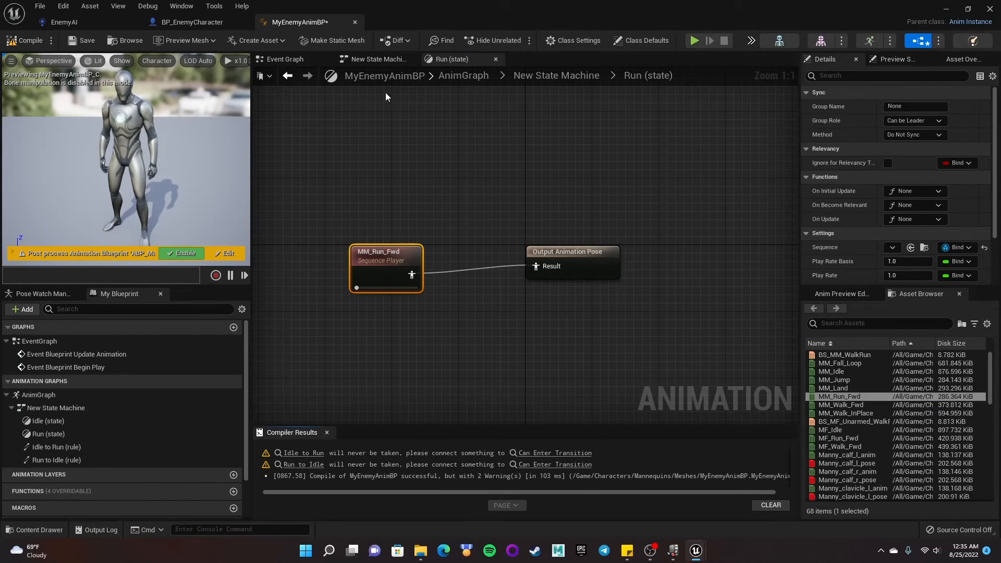
left_click(289, 76)
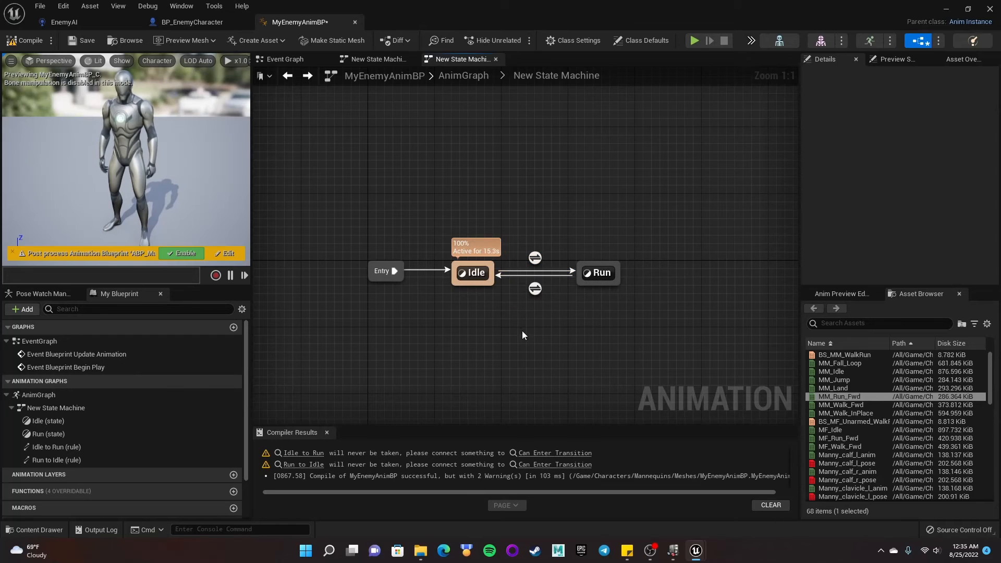
- In the Idle to Run rule, feed a Speed >= 5.0 comparison into Can Enter Transition
double_click(535, 258)
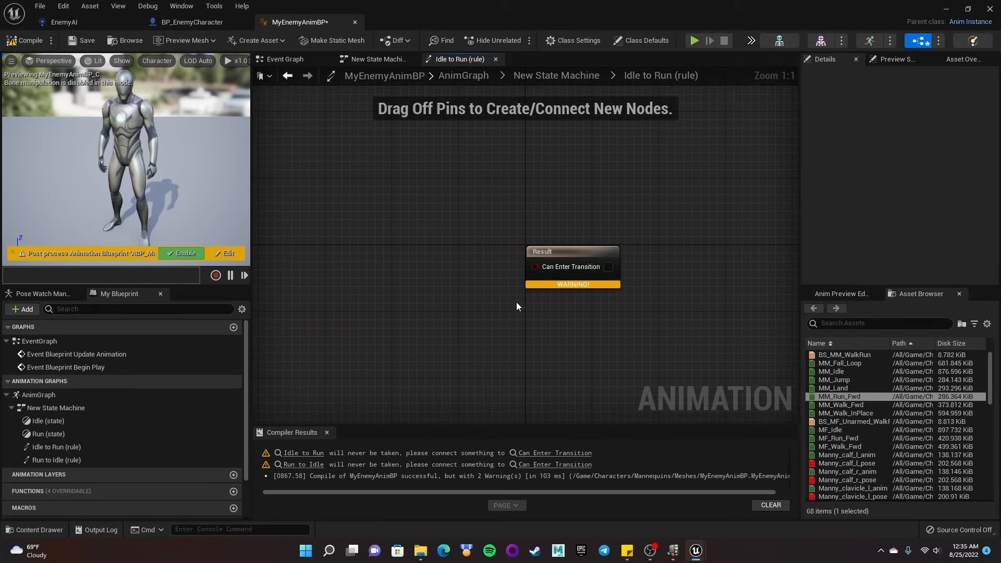
scroll(186, 415, "down", 3)
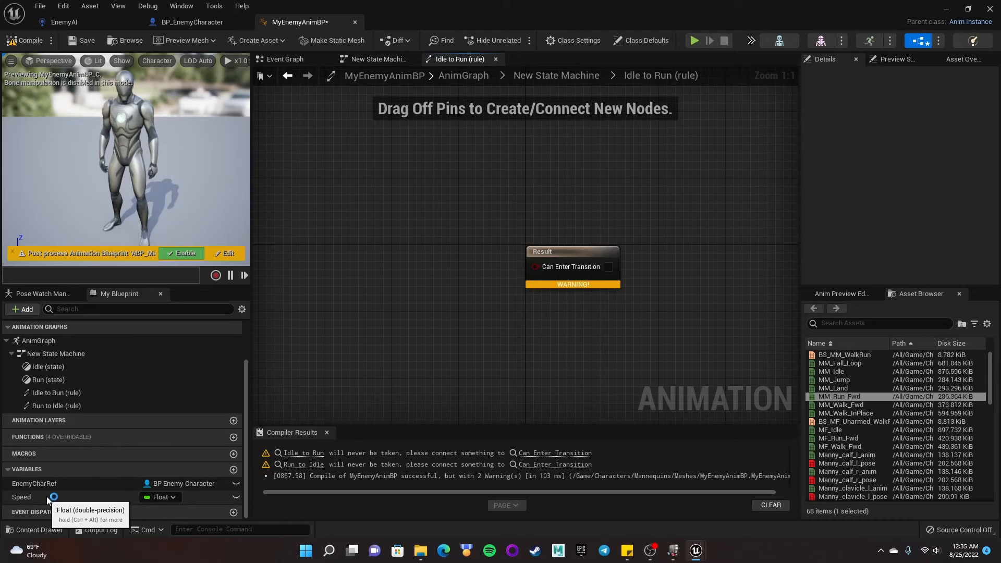
left_click_drag(46, 497, 342, 256)
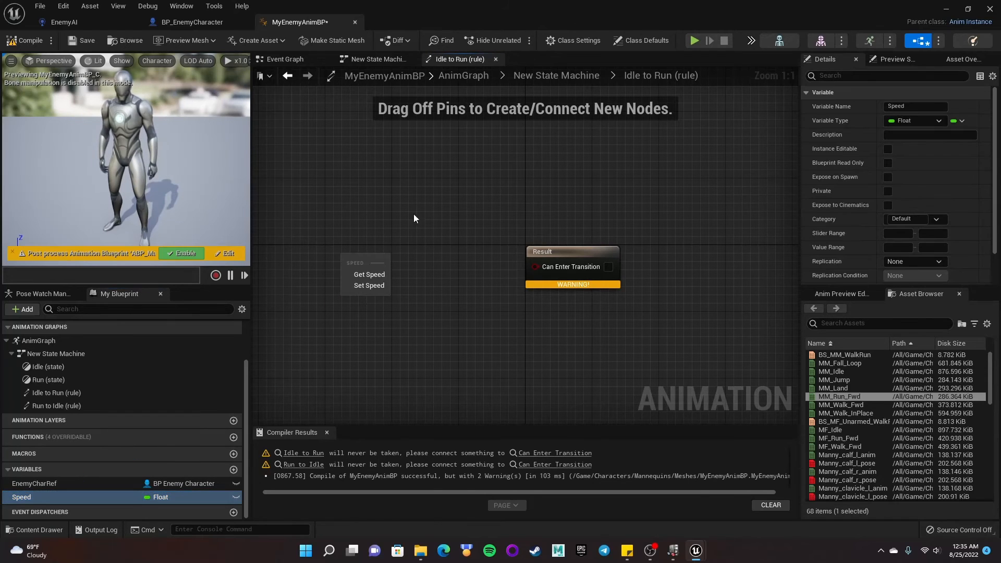
left_click(369, 275)
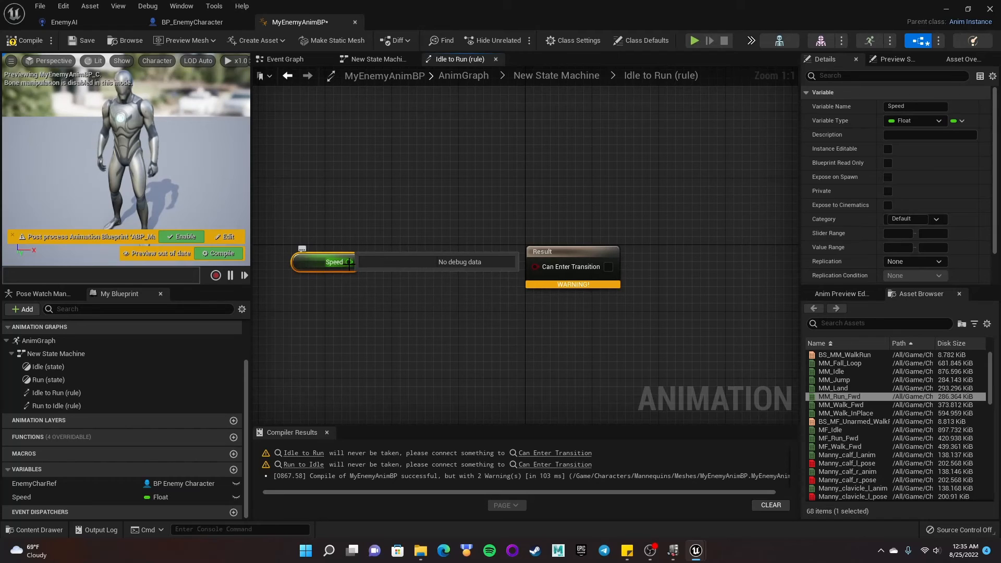
left_click_drag(349, 262, 408, 260)
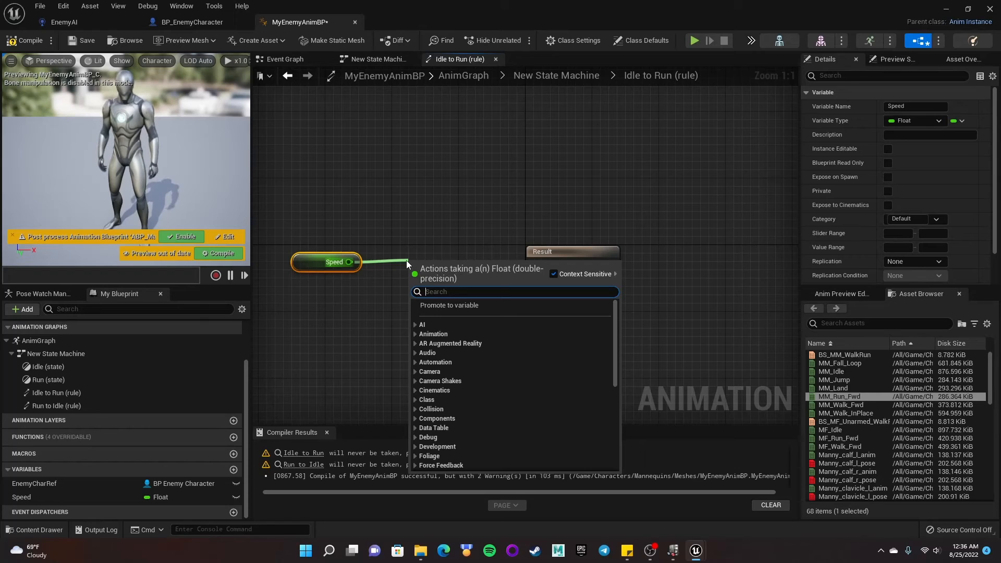
type(">")
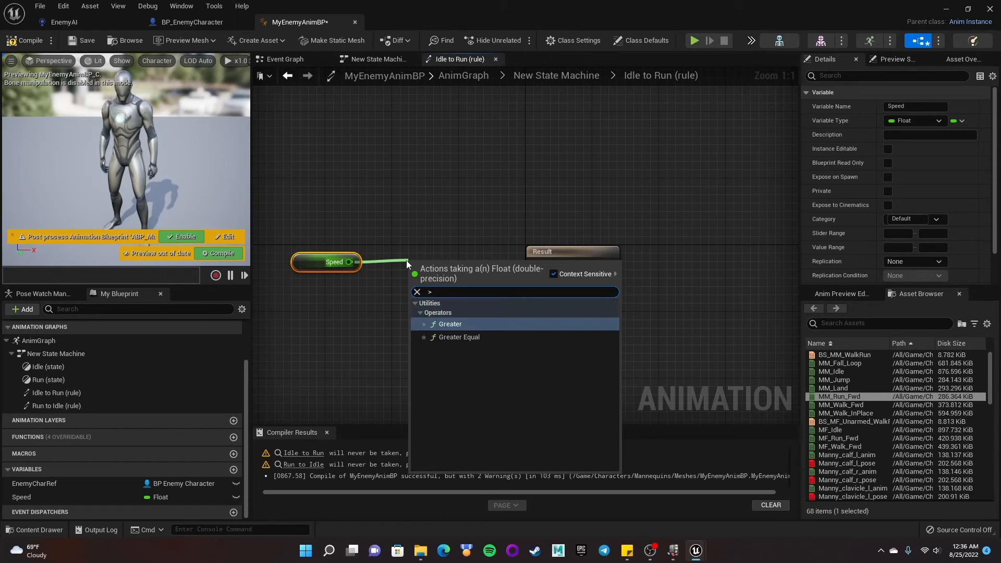
left_click(467, 337)
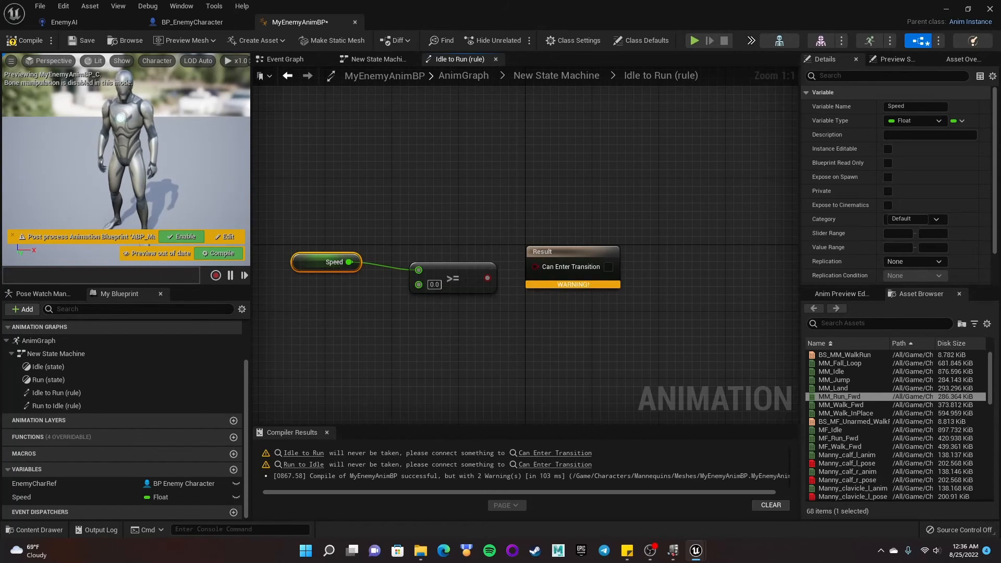
type("5")
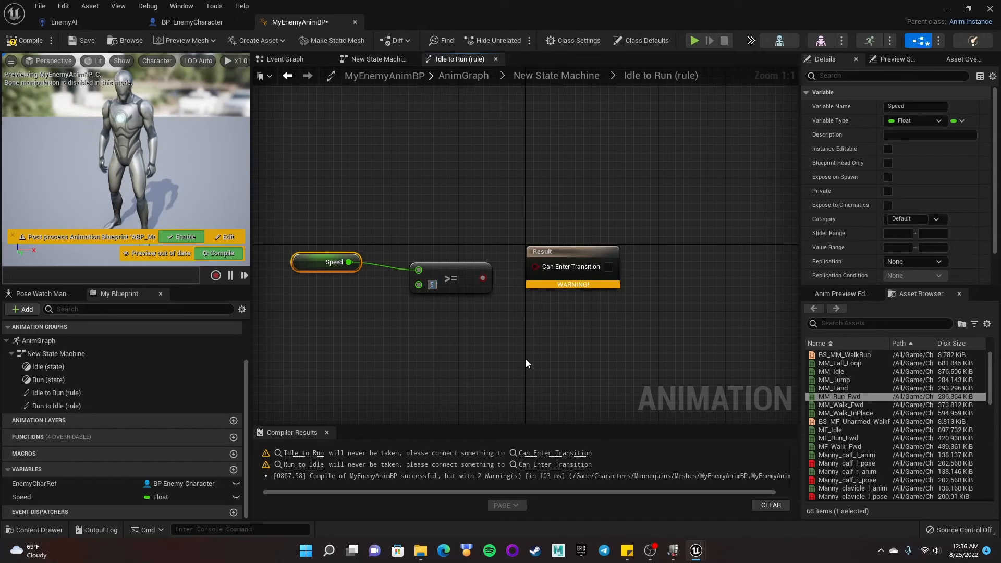
key("Return")
left_click_drag(491, 277, 537, 269)
left_click(468, 266)
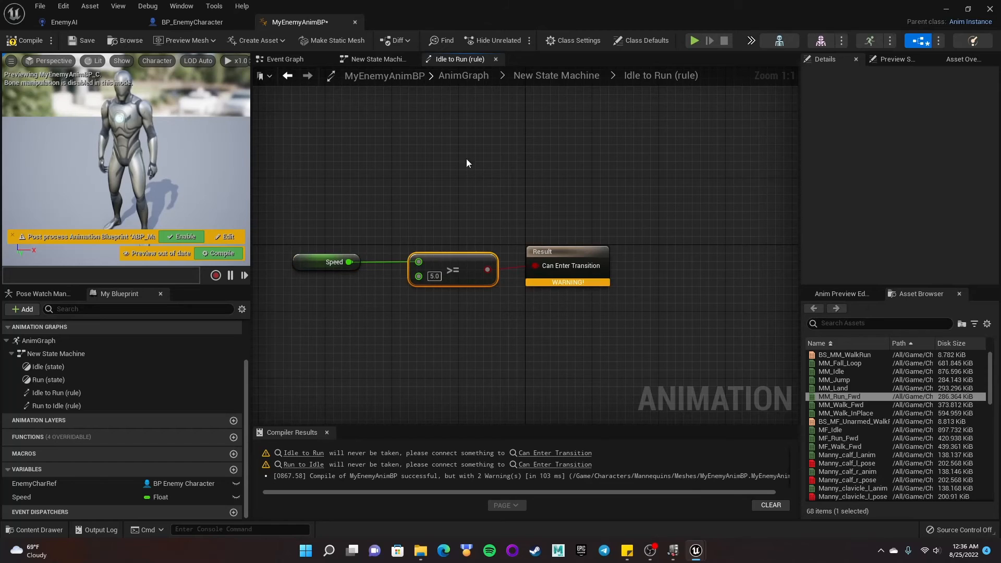
- Compile and save the animation blueprint
left_click(39, 44)
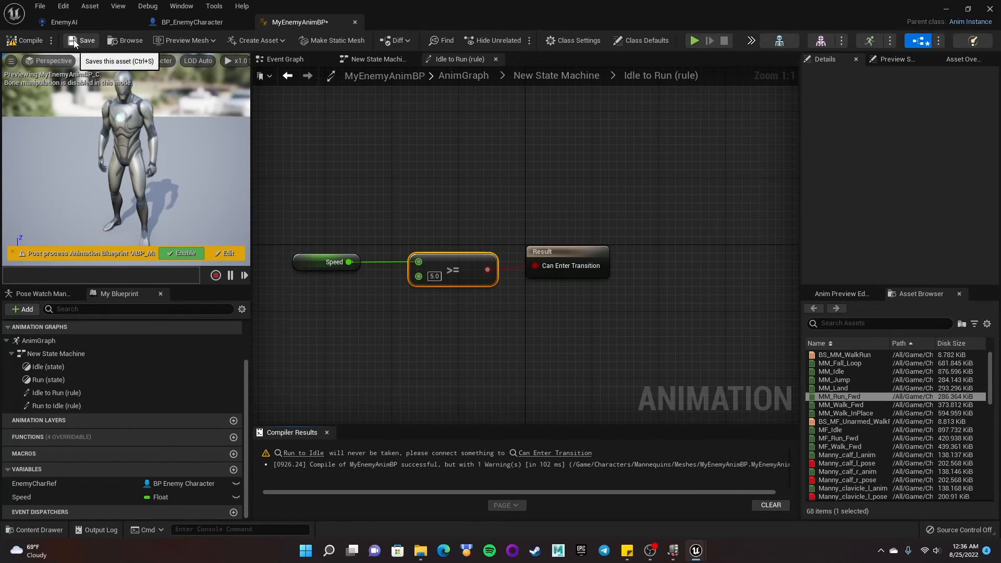
left_click(74, 42)
- In the Run to Idle rule, feed a Speed <= 4.0 comparison into Can Enter Transition
left_click(290, 77)
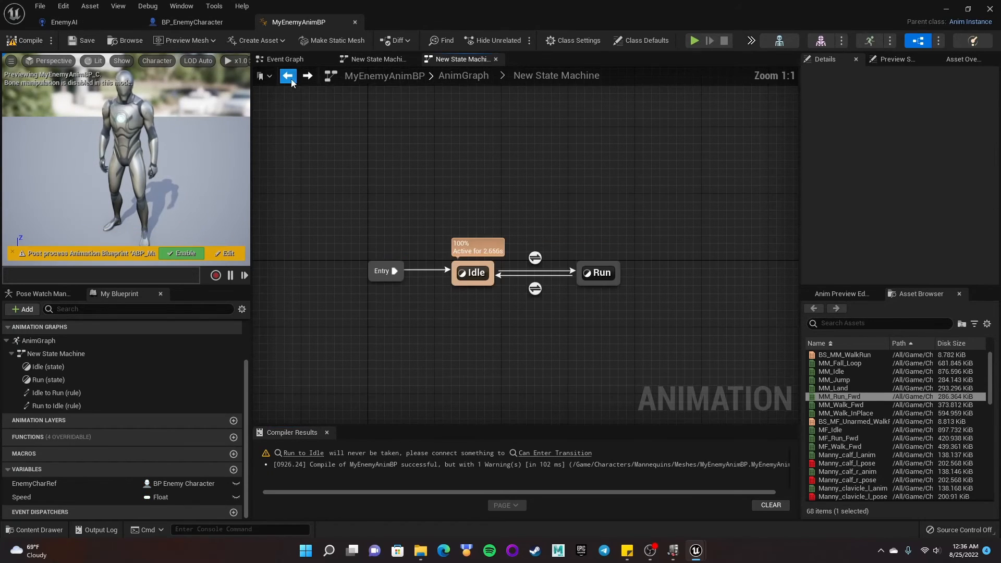
double_click(534, 287)
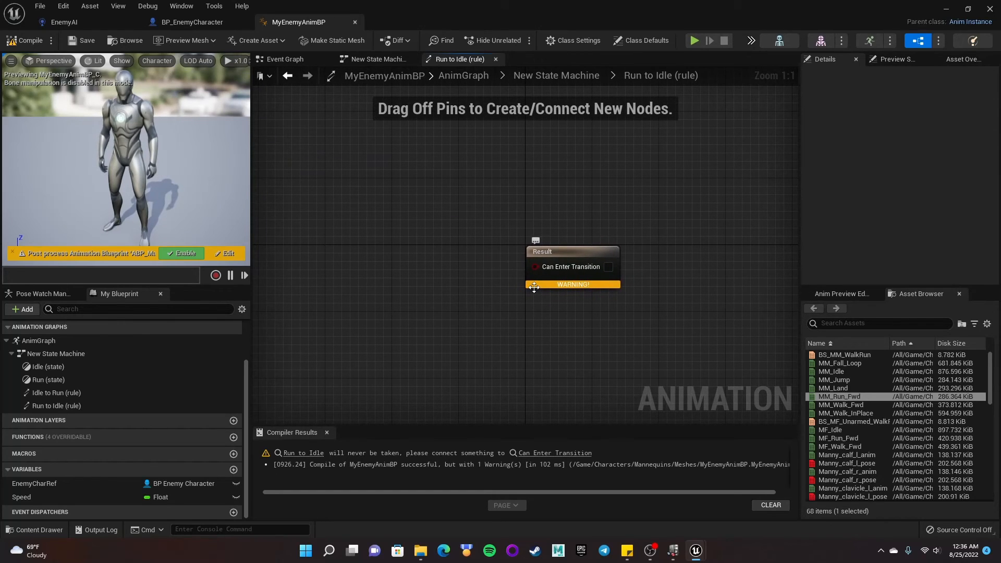
left_click_drag(27, 498, 408, 254)
left_click(350, 262)
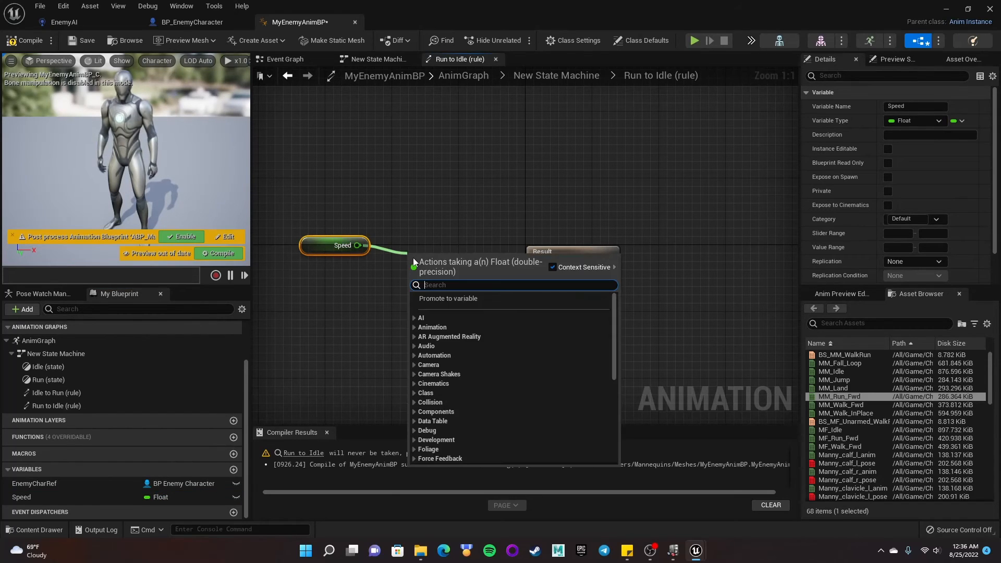
type("<")
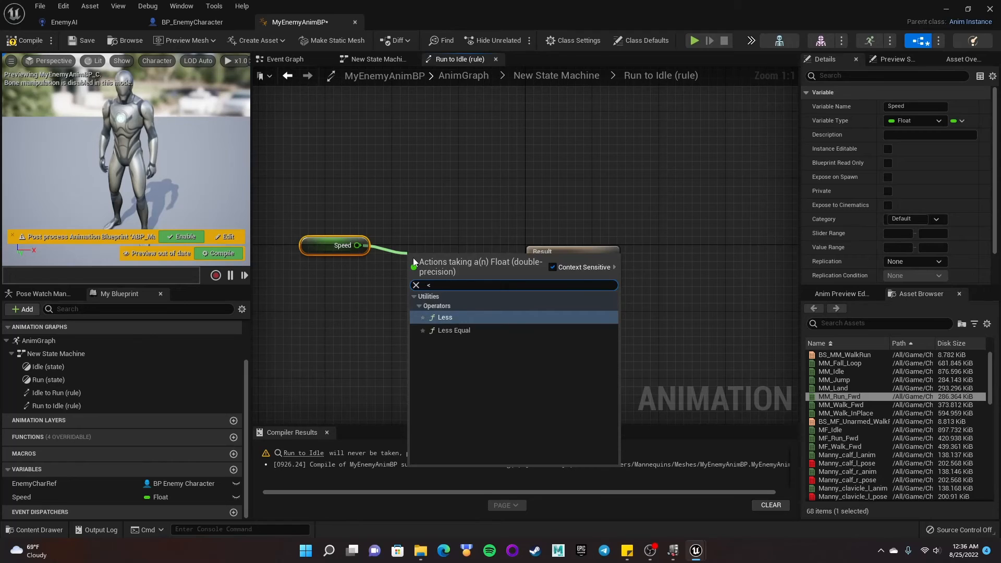
left_click(442, 331)
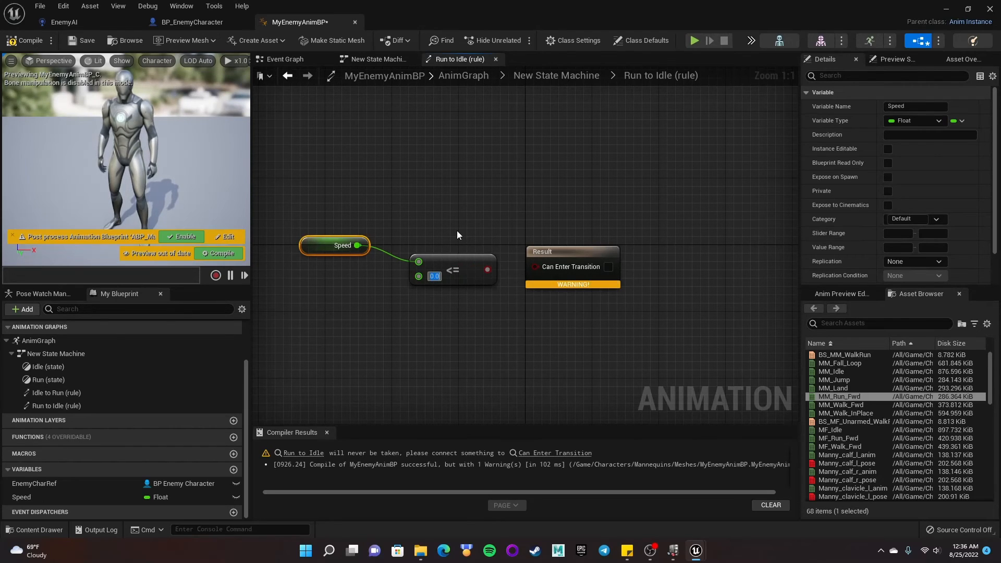
type("4")
key("Return")
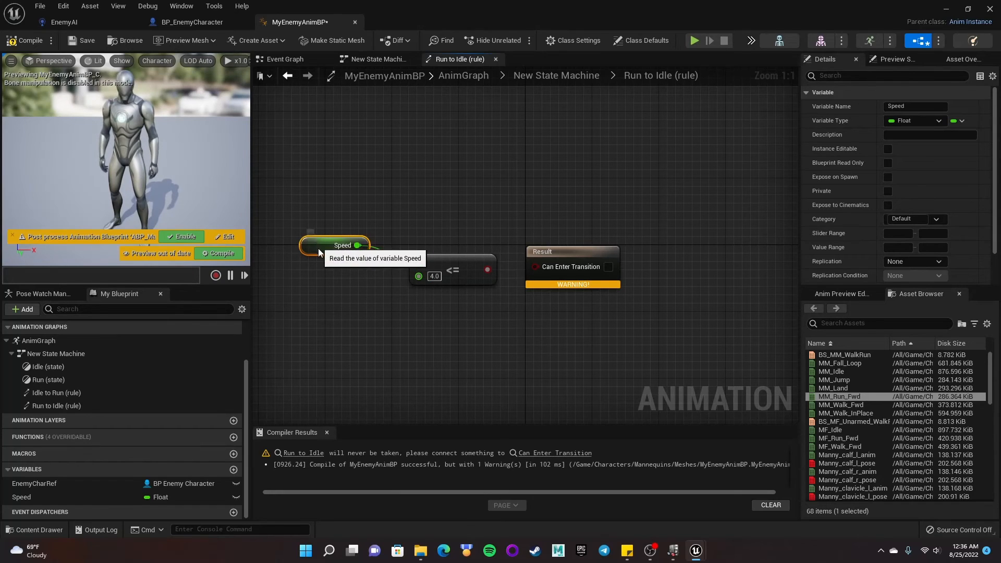
left_click_drag(318, 248, 327, 265)
left_click_drag(486, 269, 536, 266)
left_click(649, 180)
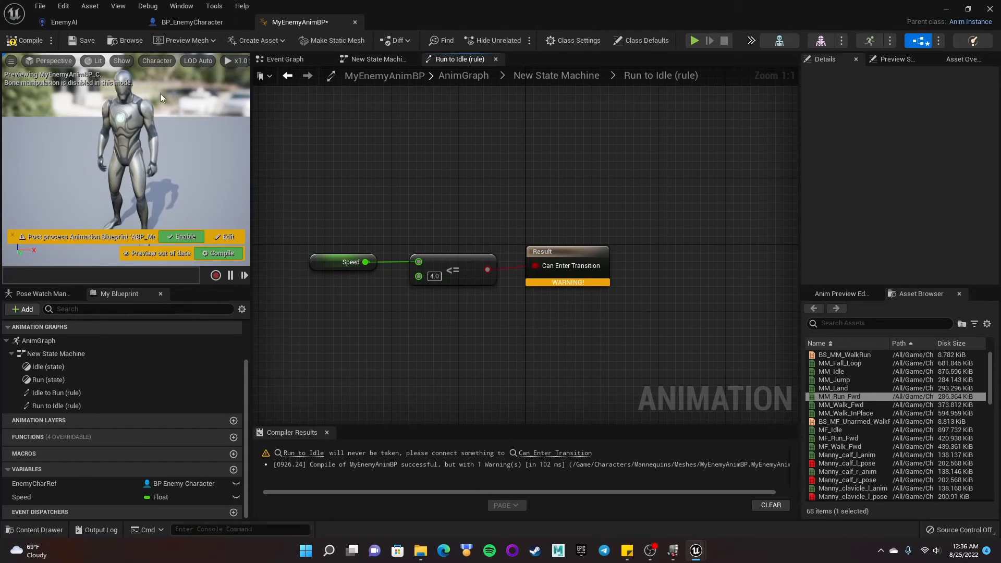
- Compile and save the animation blueprint, returning to the state machine
left_click(30, 42)
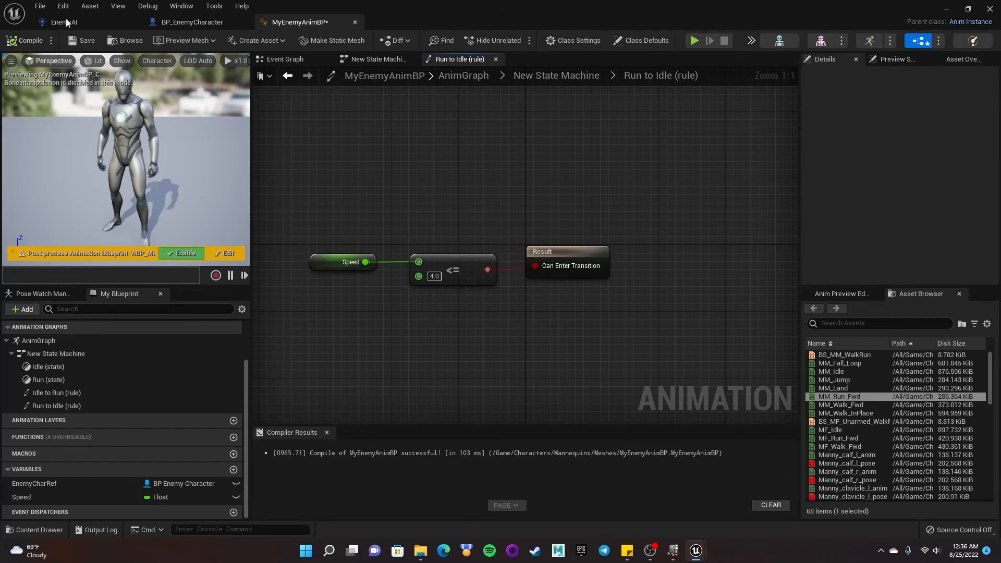
left_click(84, 40)
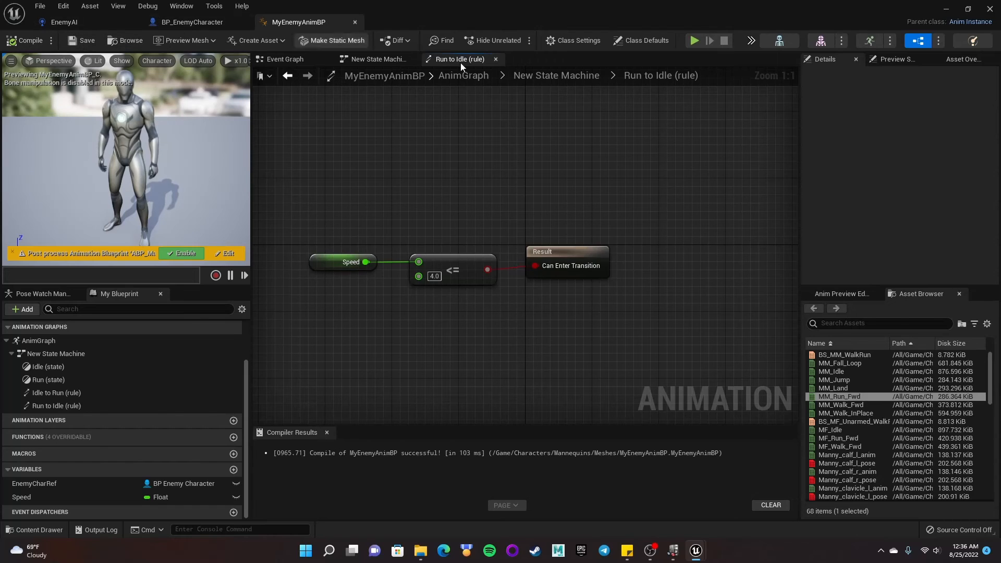
left_click(287, 76)
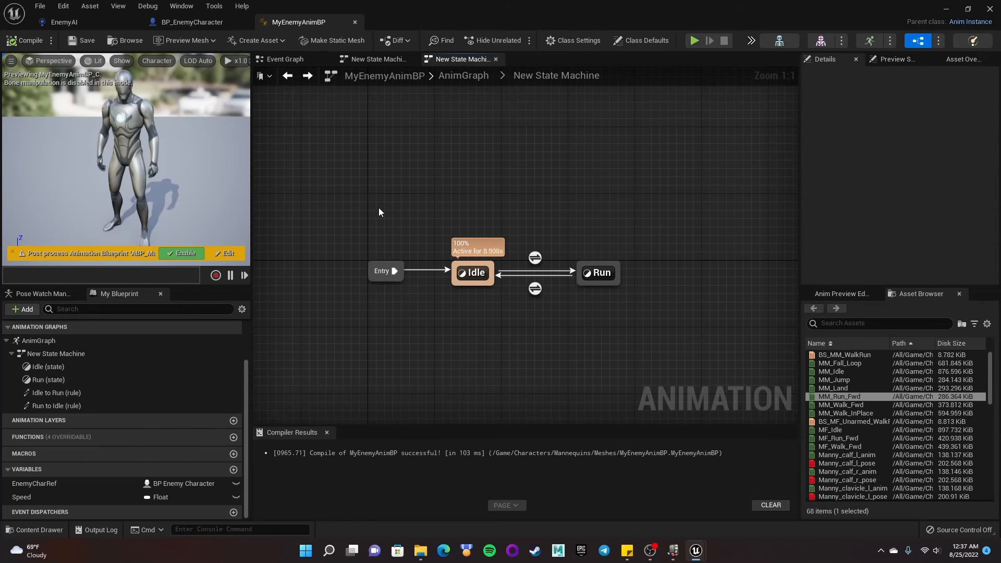
- Recompile the blueprint and review the Idle and Run state graphs
left_click(21, 44)
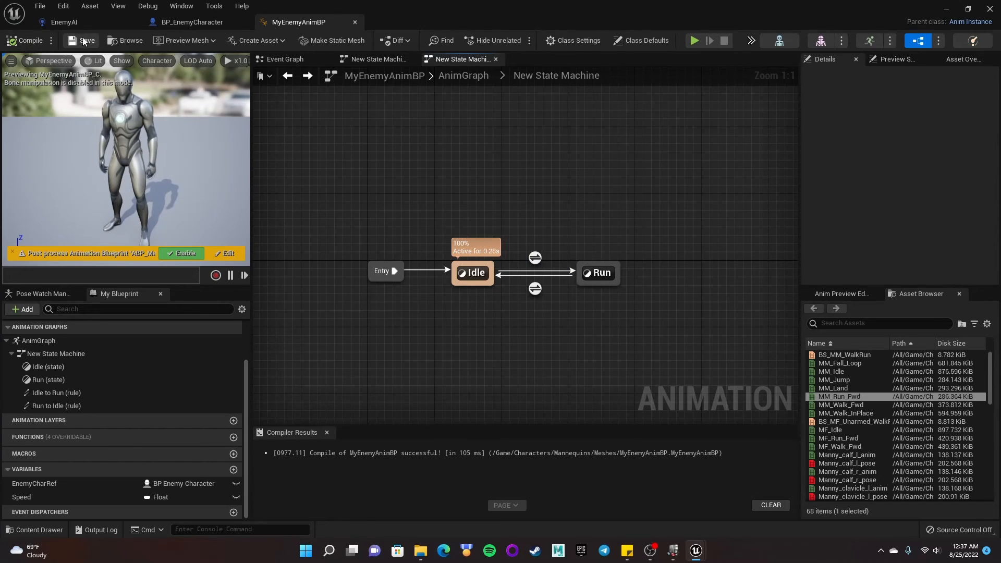
double_click(470, 271)
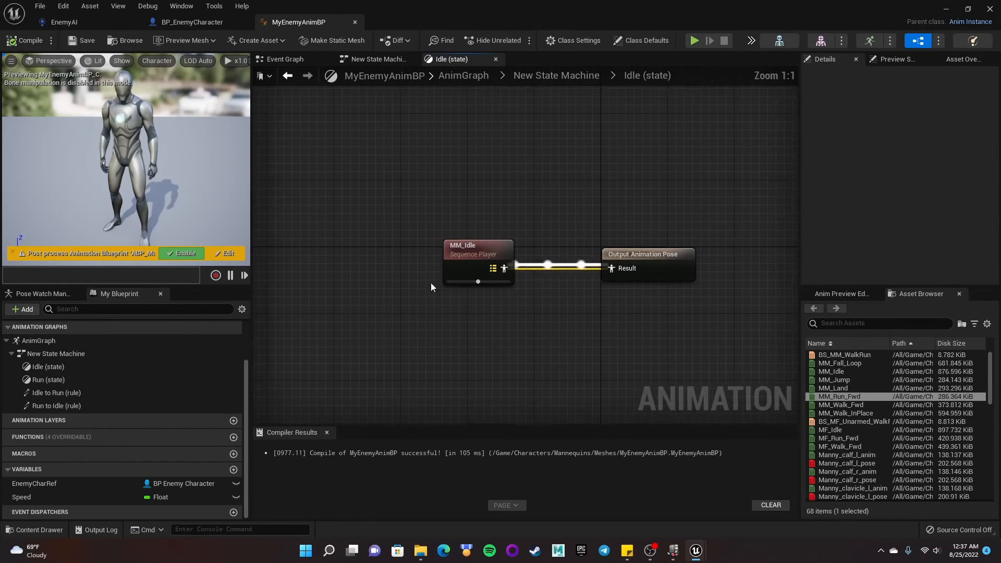
left_click(288, 76)
double_click(618, 271)
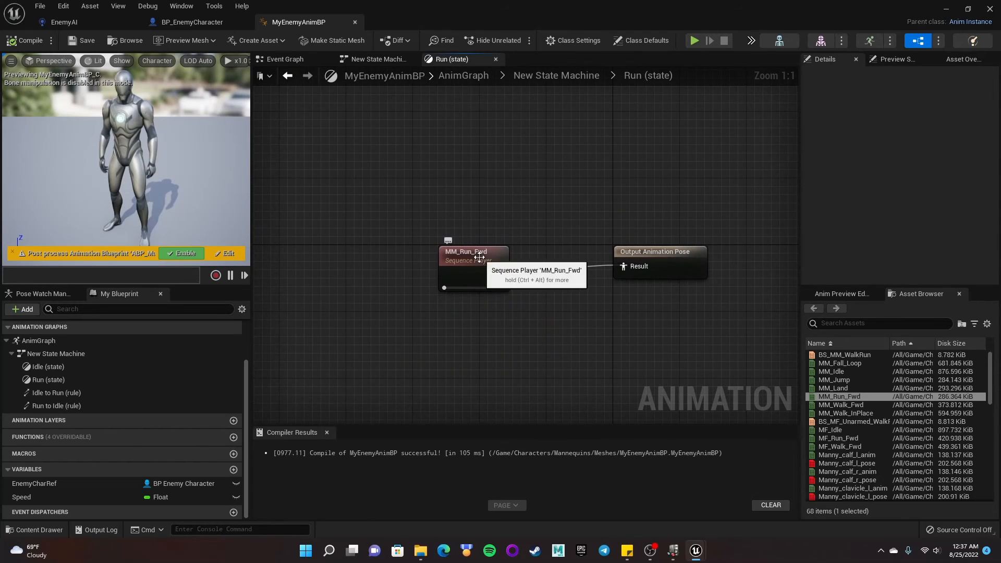
left_click(288, 76)
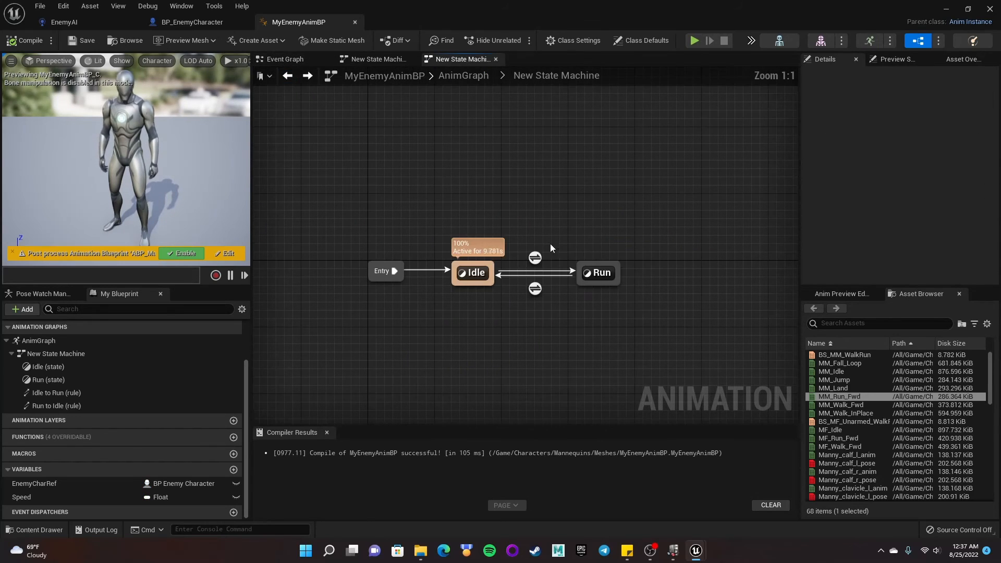
- Review the Idle to Run and Run to Idle transition rules of the state machine
double_click(534, 255)
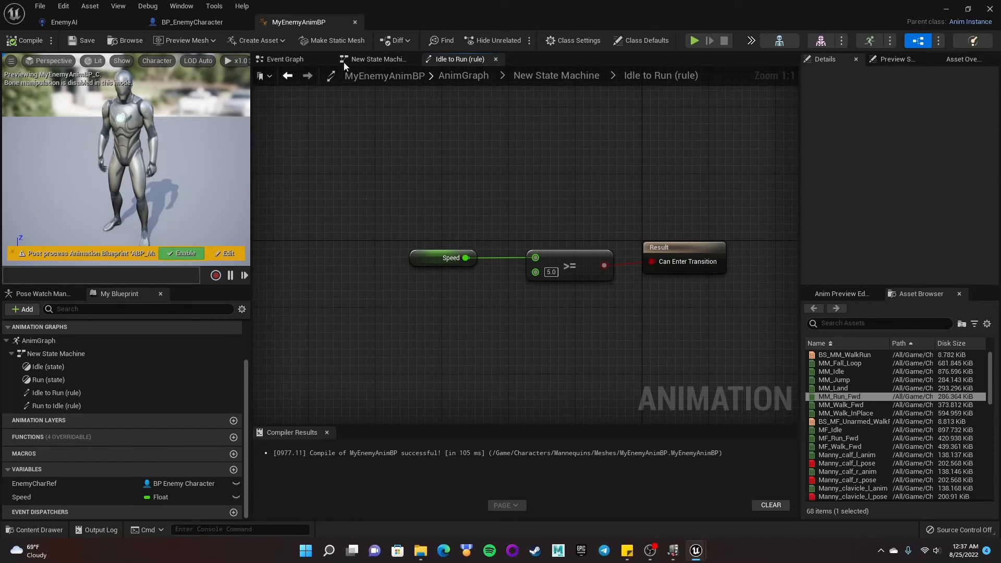
left_click(288, 76)
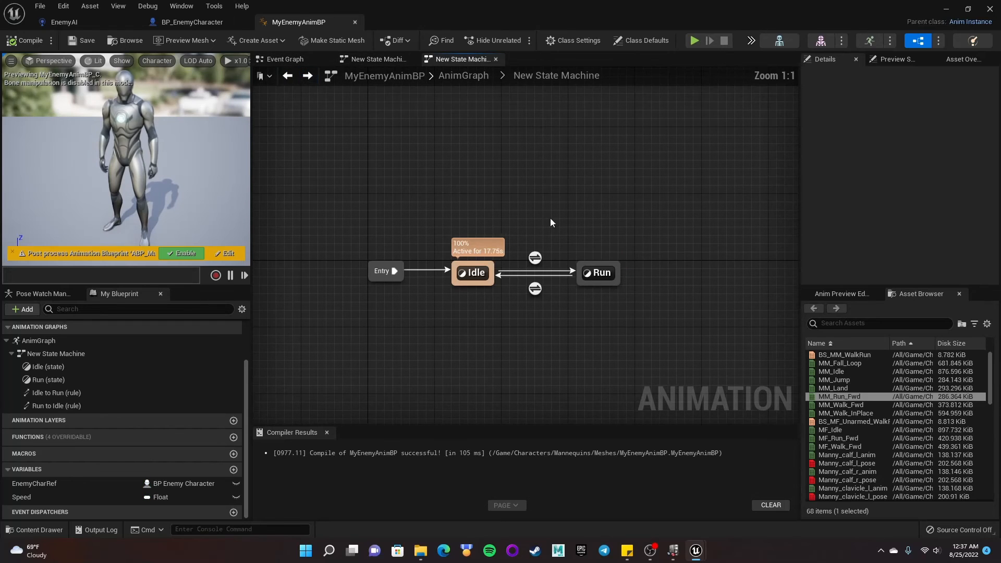
left_click(535, 289)
double_click(535, 289)
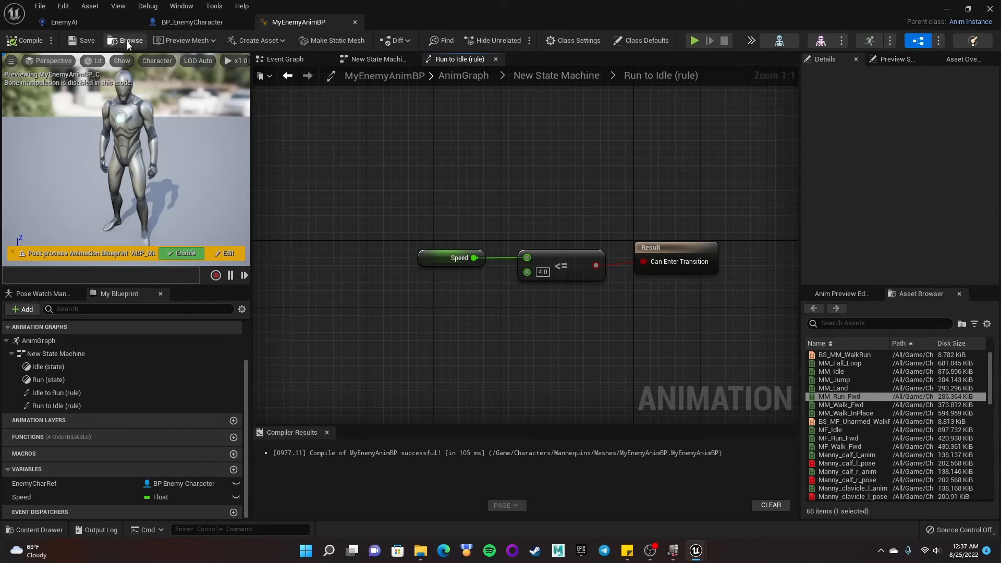
- In the enemy character blueprint, set the Character Movement's Max Walk Speed to 300 cm/s
left_click(183, 23)
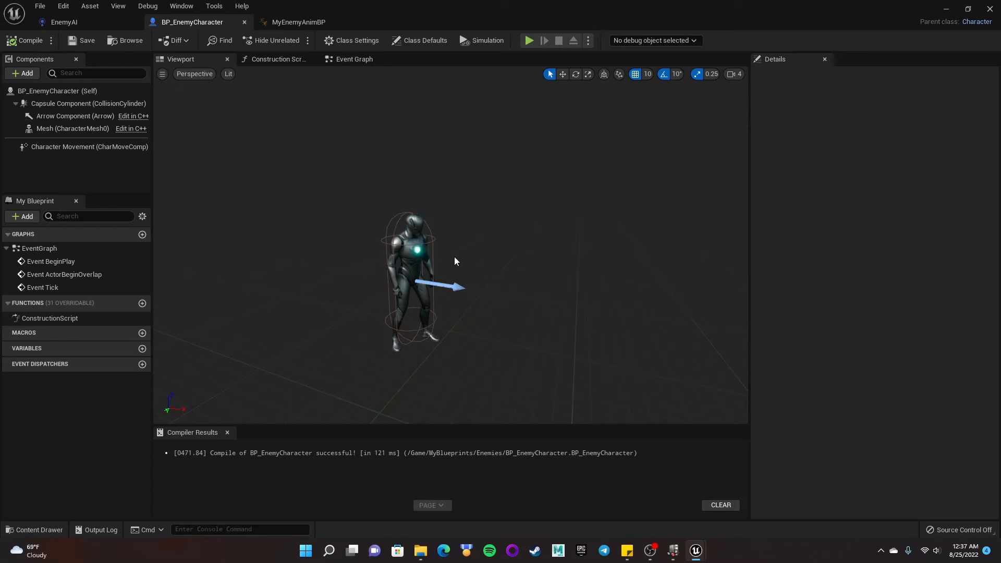
left_click(52, 130)
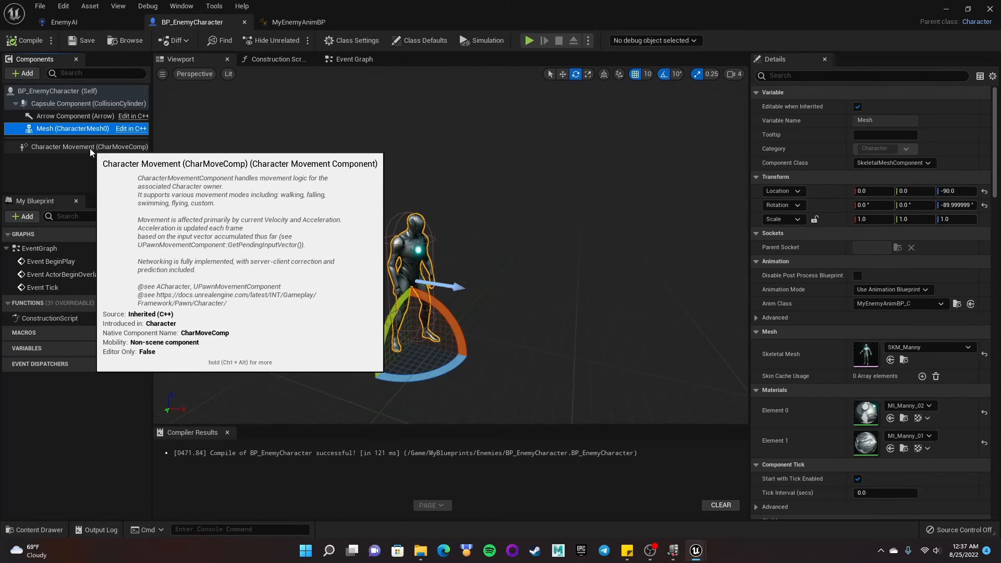
left_click(90, 148)
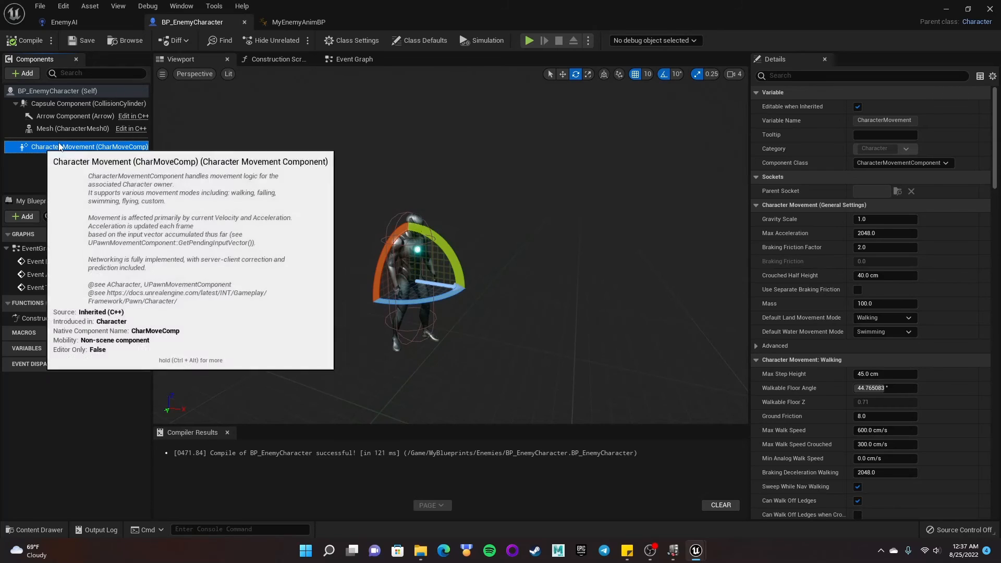
left_click(791, 76)
type("max walk")
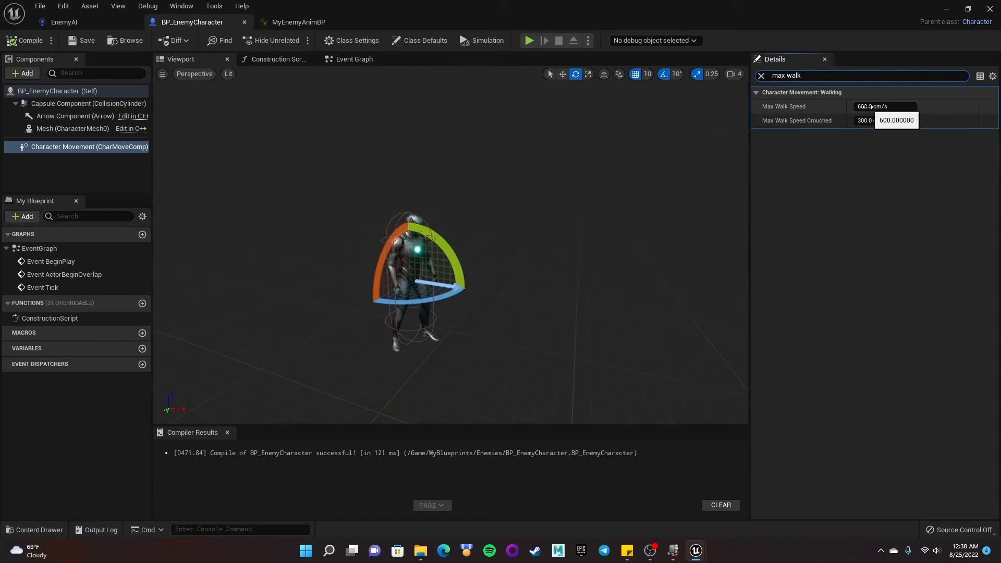
left_click(866, 107)
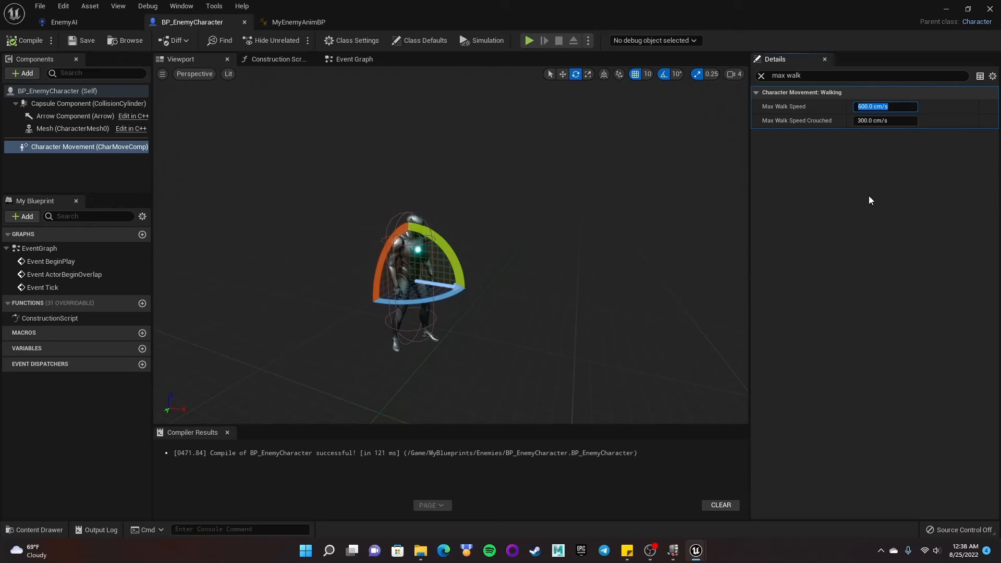
type("300")
key("Return")
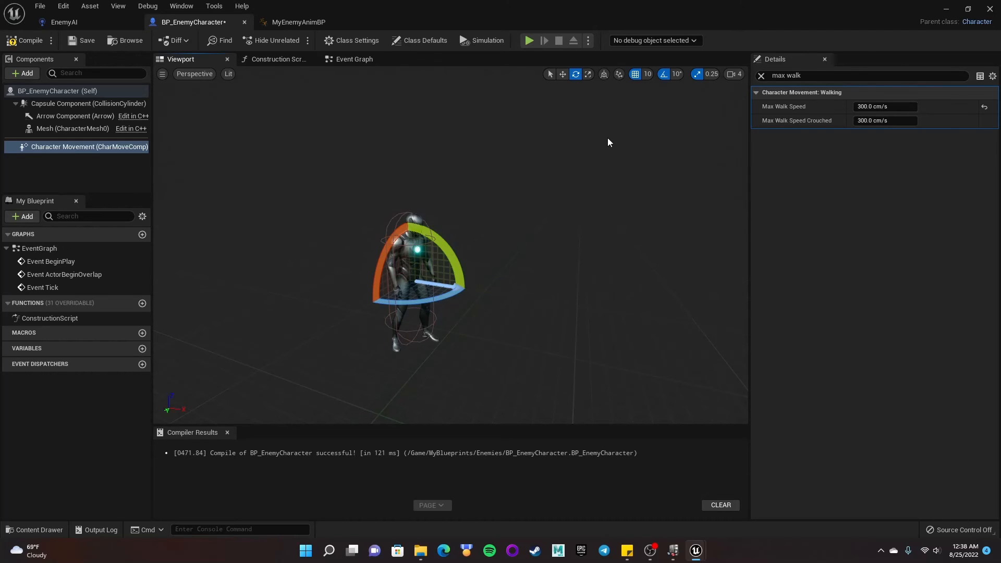
- Compile and save the enemy character blueprint and inspect its Pawn settings for the AI Controller Class
left_click(24, 41)
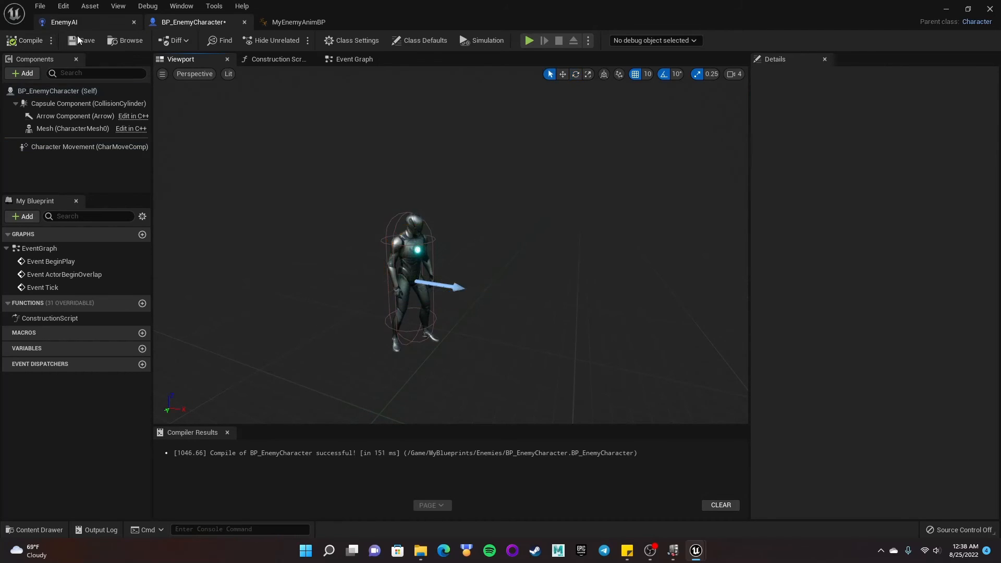
left_click(79, 41)
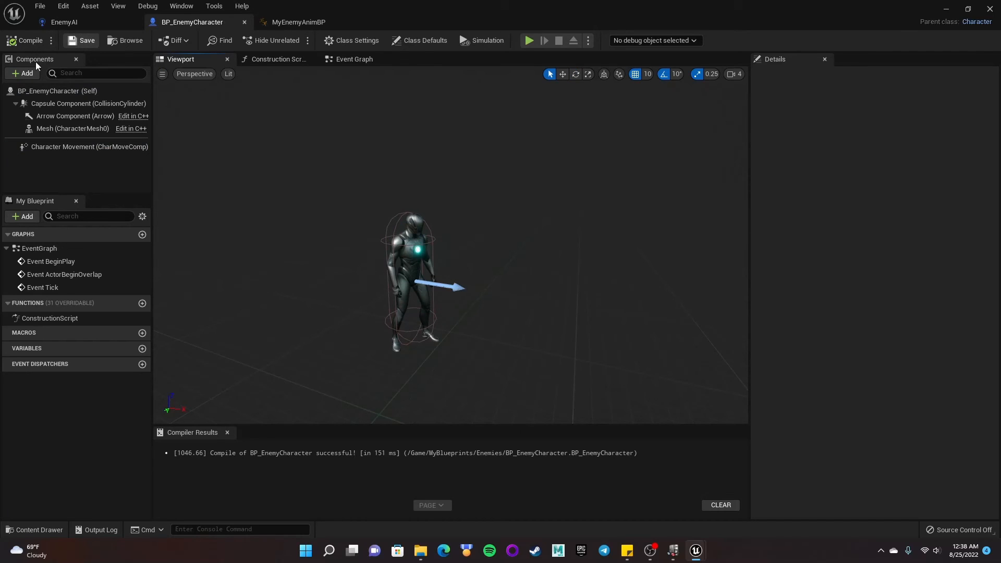
left_click(58, 93)
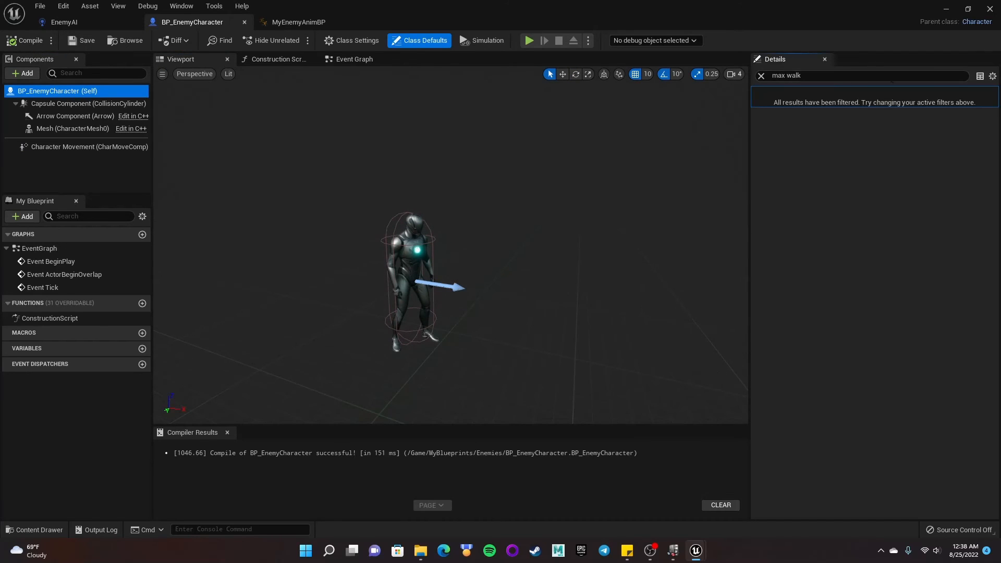
left_click(761, 76)
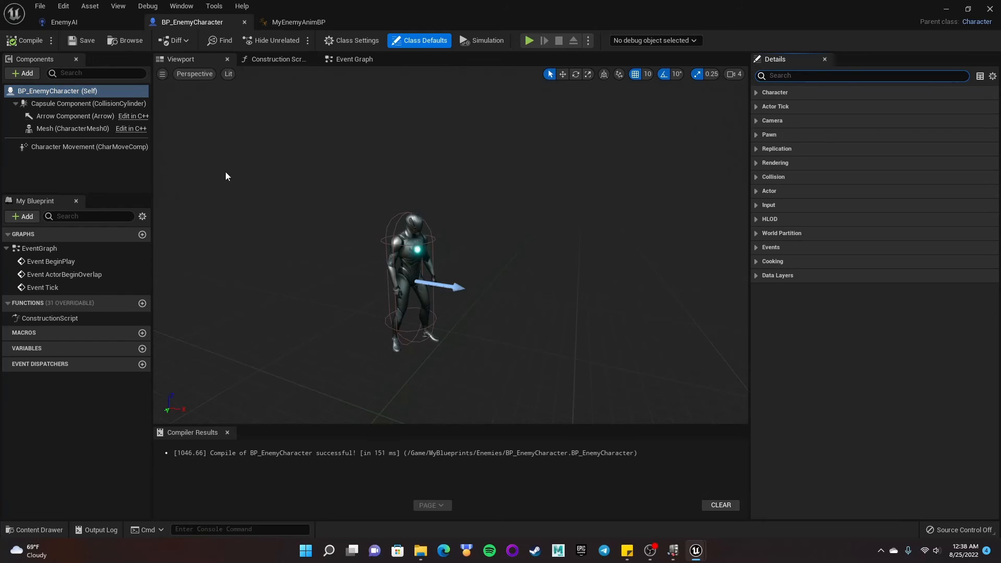
left_click(70, 91)
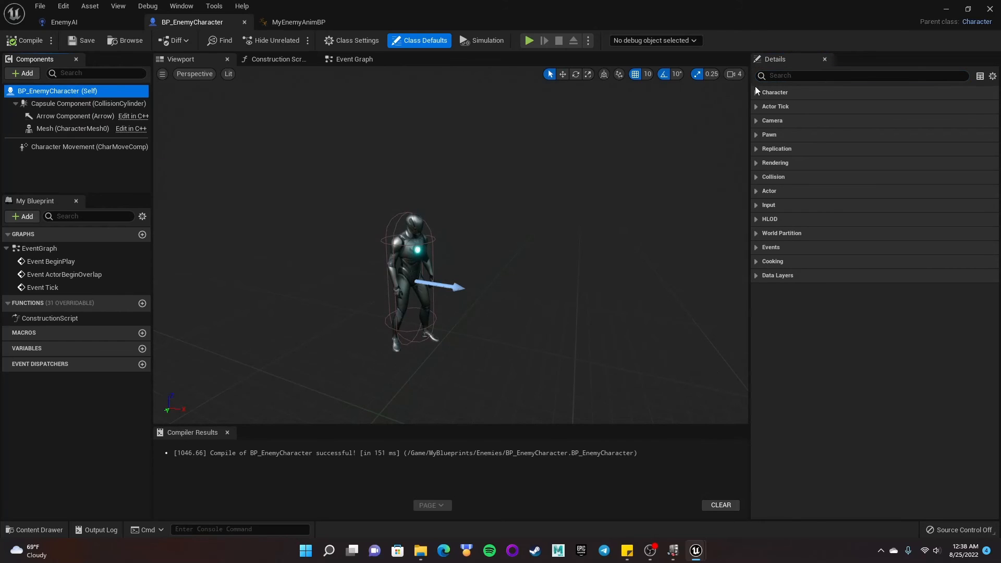
left_click(759, 136)
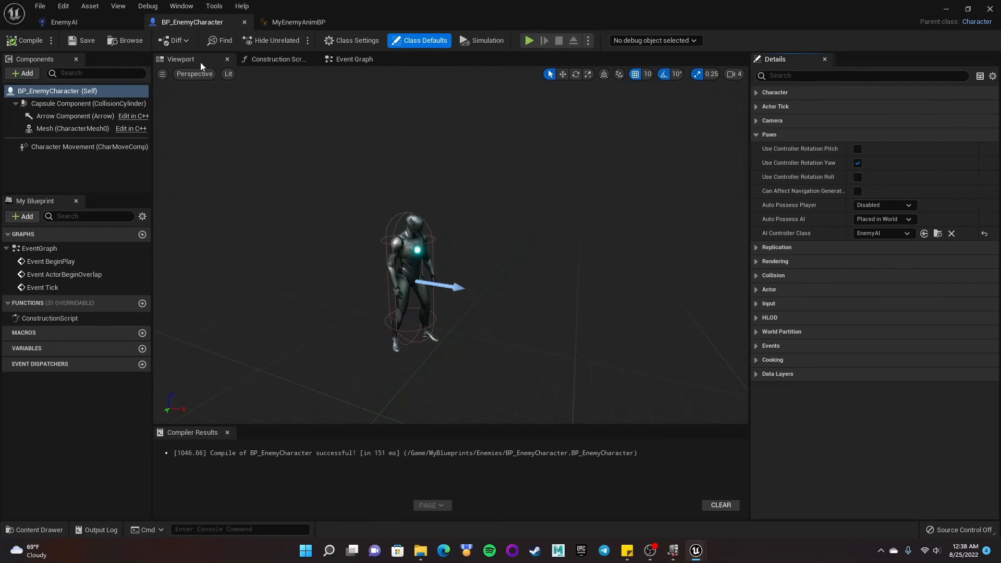
left_click(947, 10)
- Place a BP_EnemyCharacter from the MyBlueprints/Enemies folder into the level near the tree
left_click(34, 530)
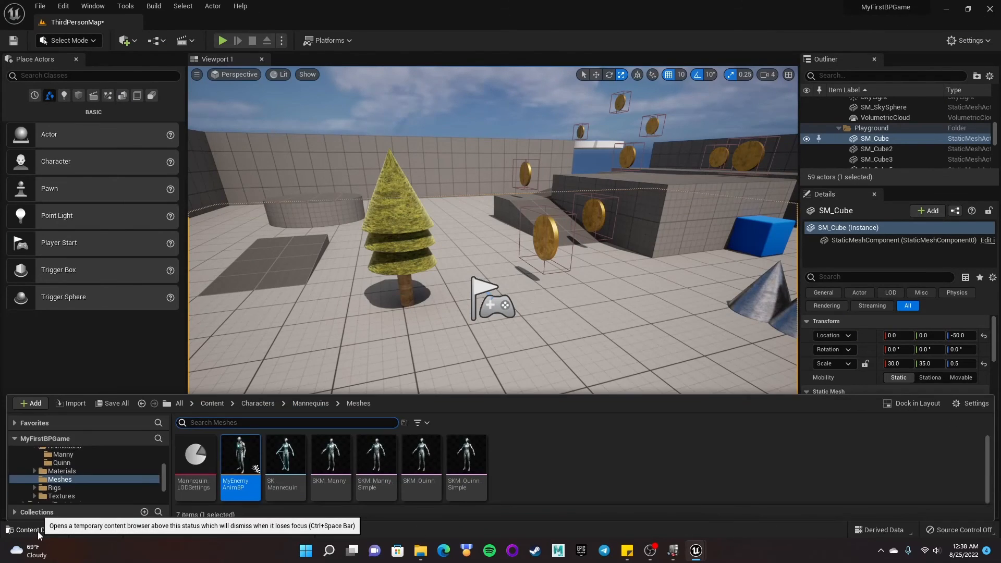
scroll(61, 459, "up", 3)
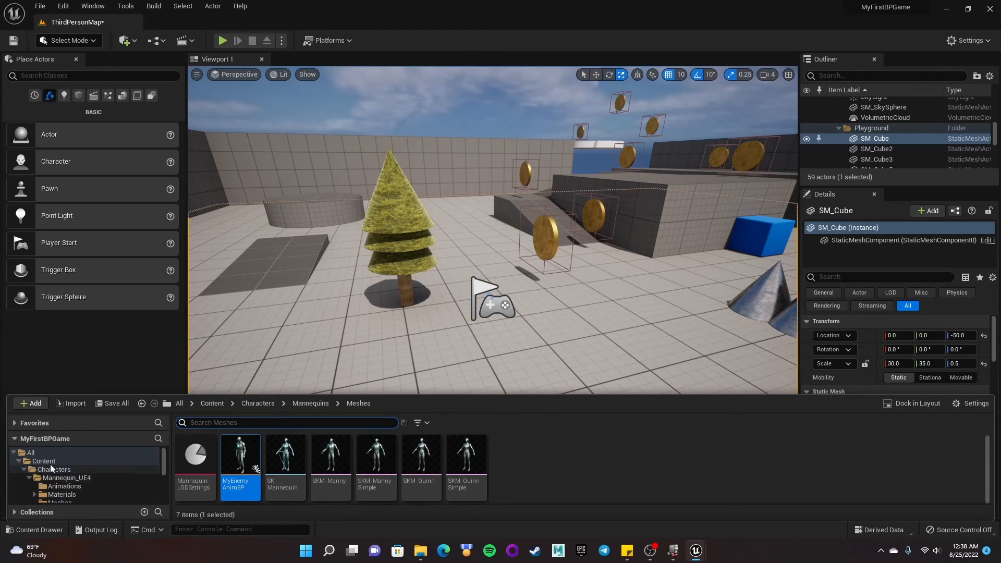
left_click(44, 461)
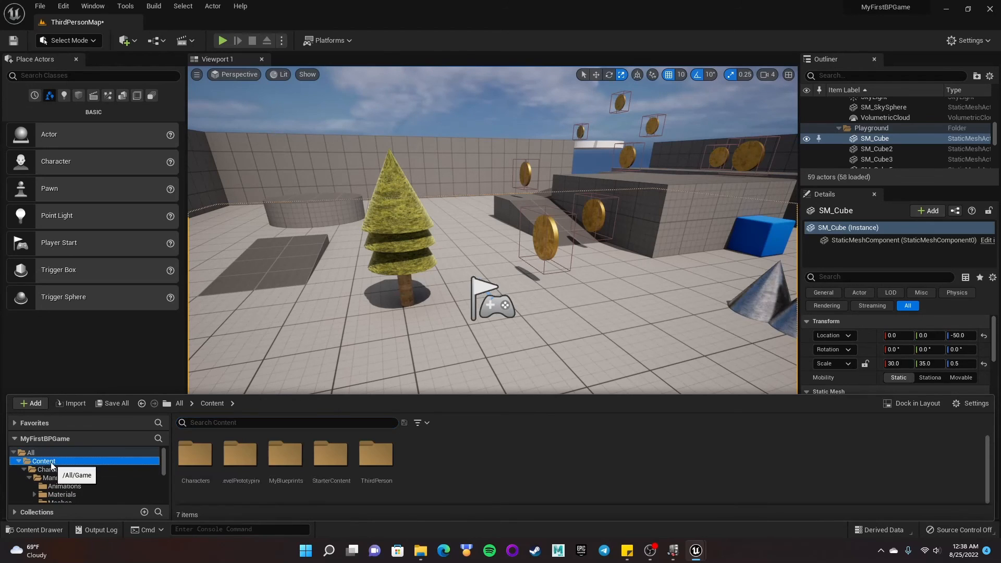
double_click(286, 457)
double_click(197, 458)
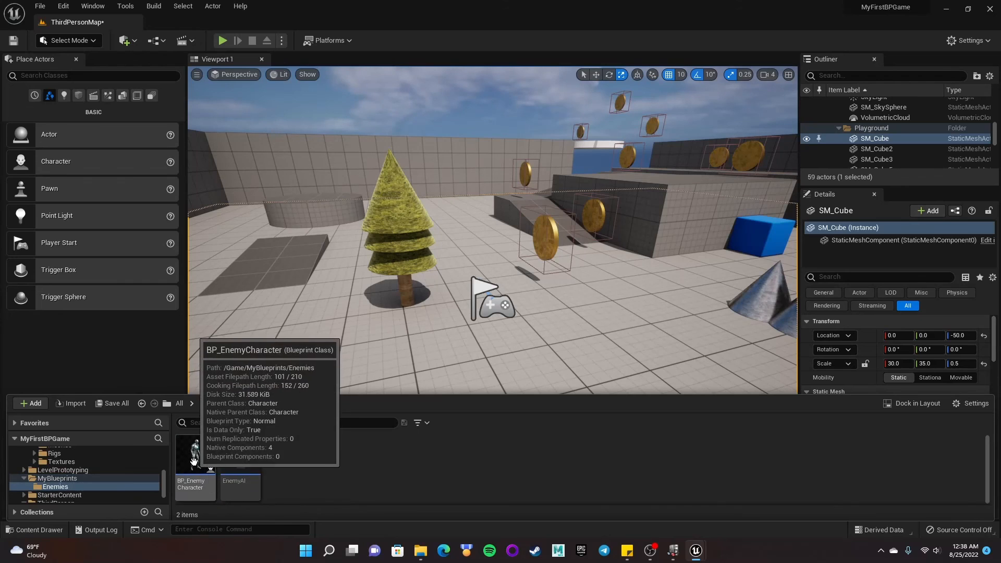
left_click_drag(196, 453, 454, 241)
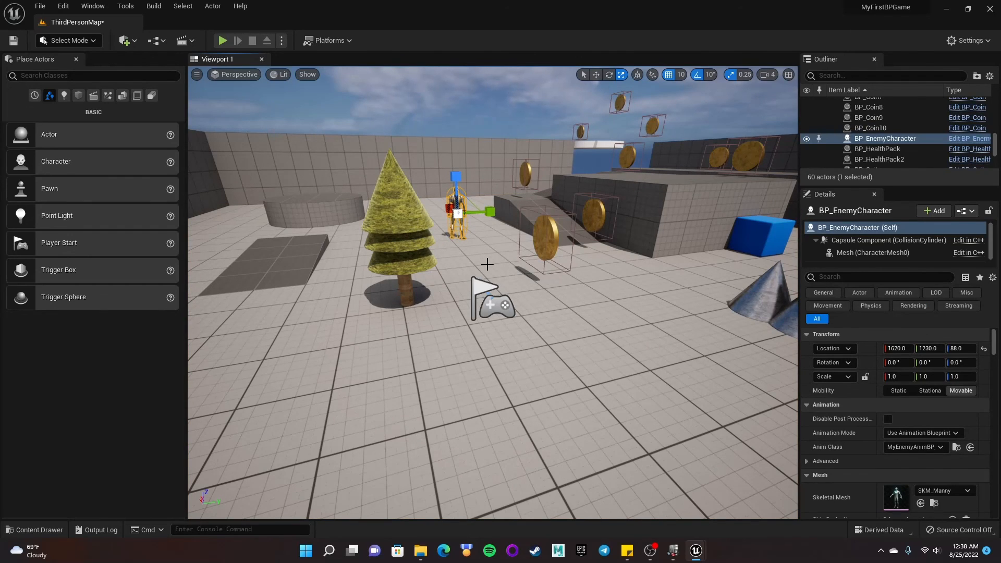
- Play-test the level, running the player around the enemy, then stop the session
left_click(223, 40)
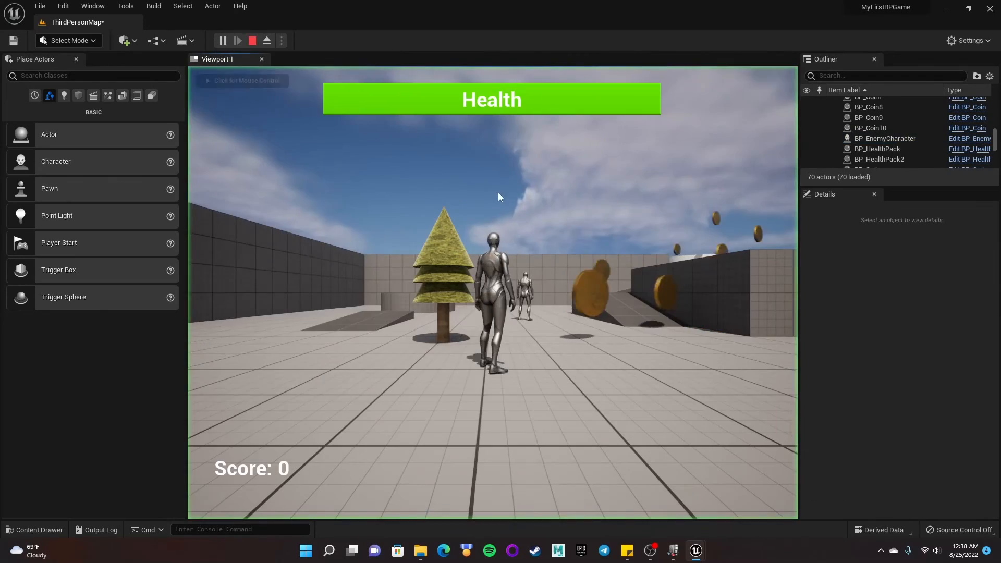
key("w")
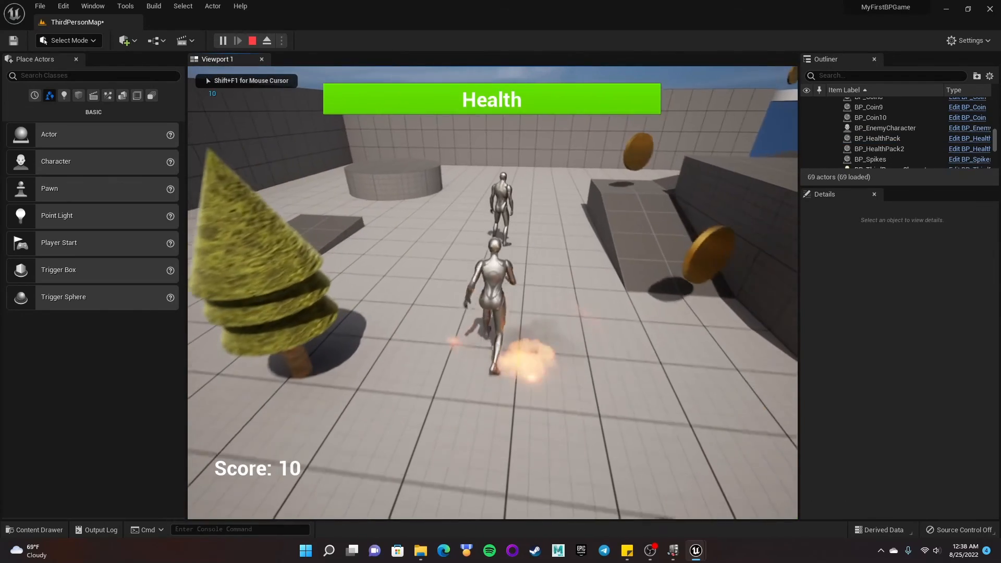
key("d")
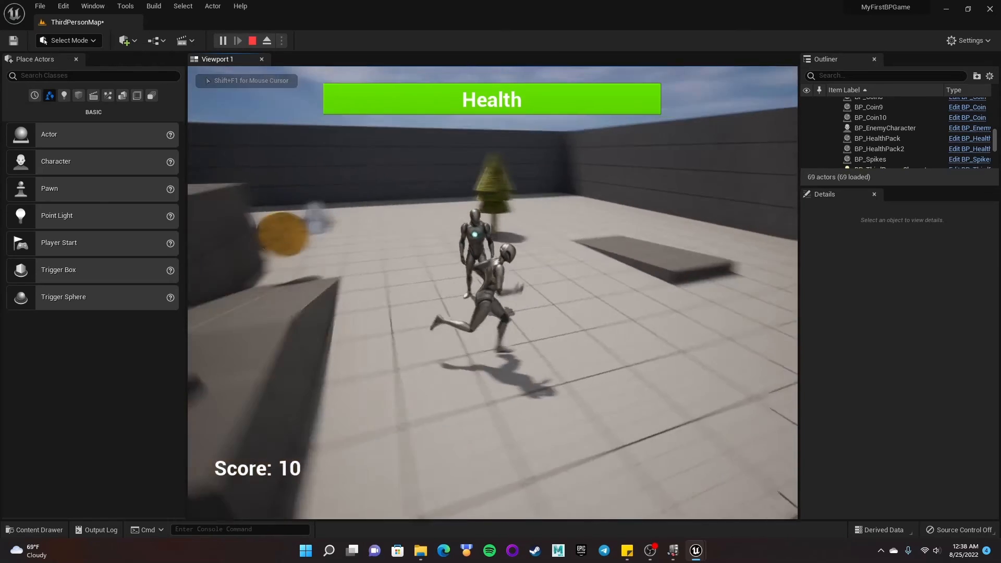
key("s")
key("a")
key("w")
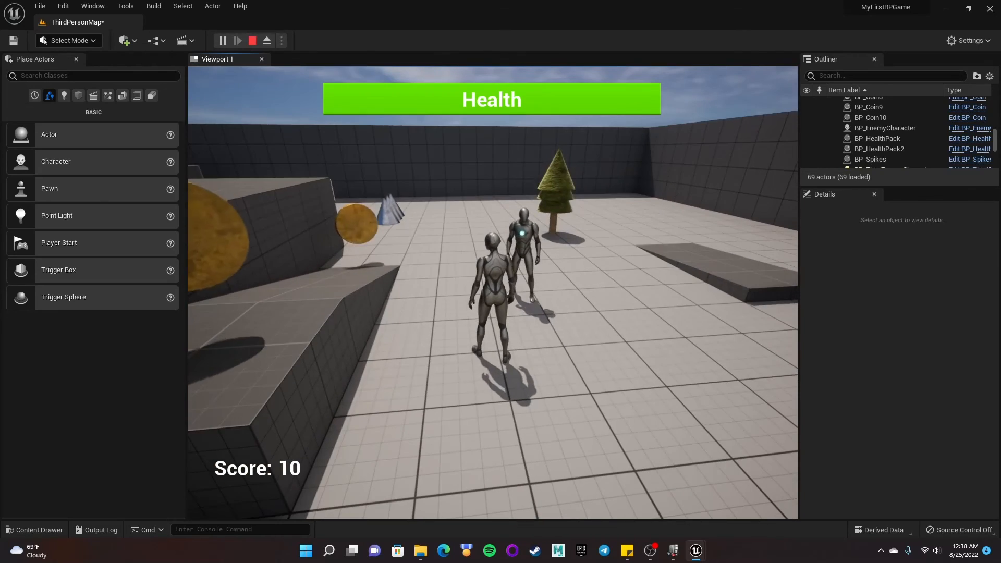
key("Escape")
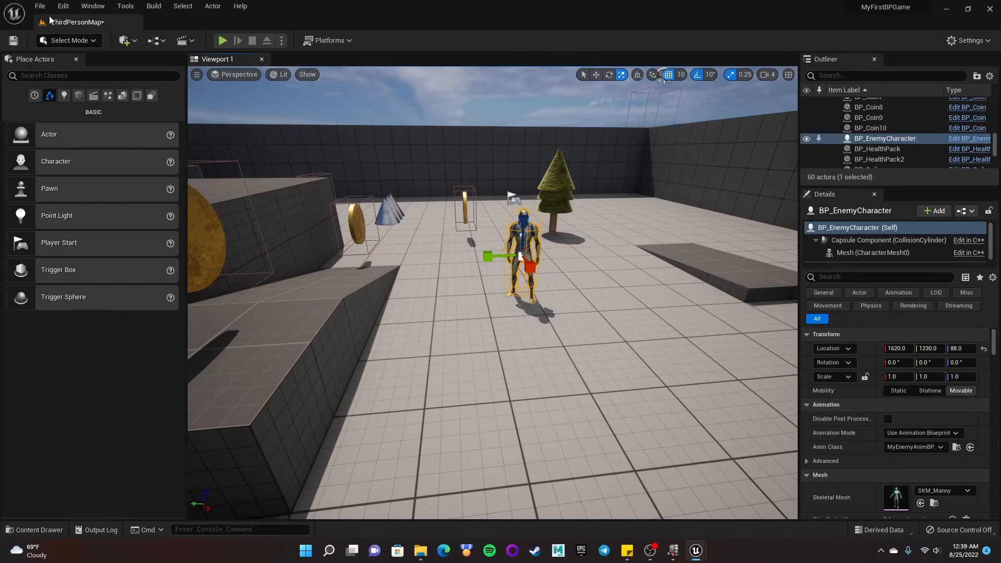
- Add a NavMeshBoundsVolume to the level in front of the enemy
left_click(93, 6)
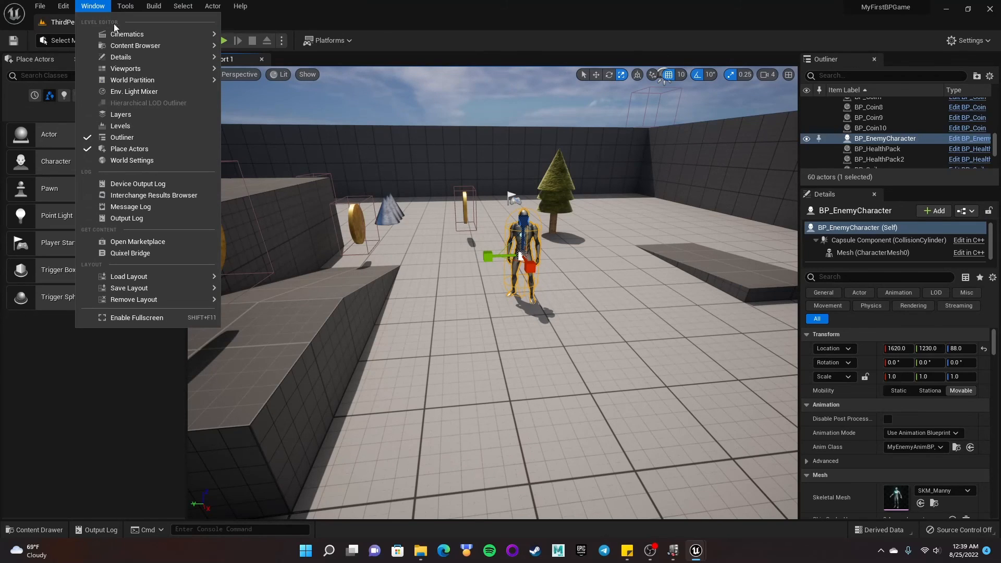
left_click(33, 110)
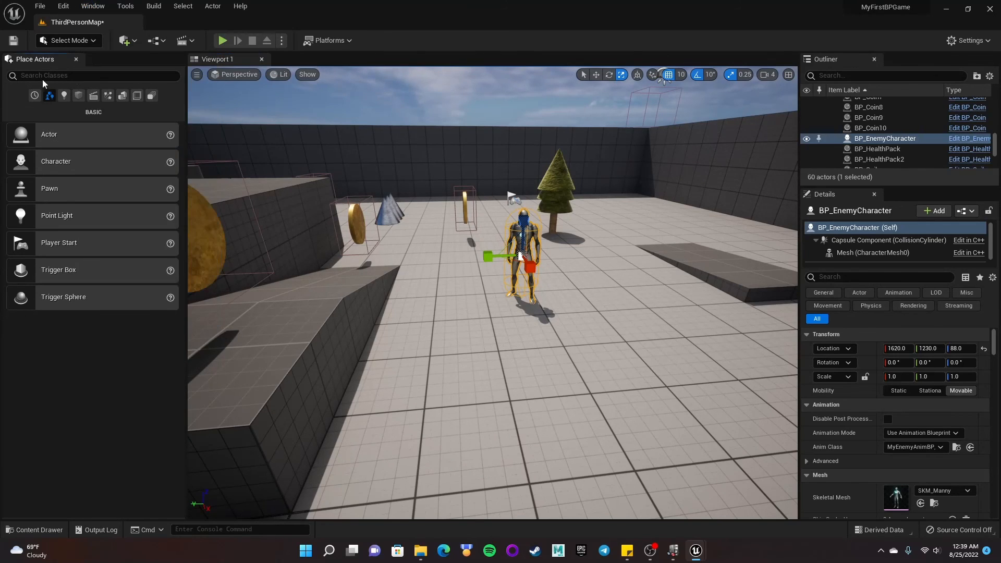
left_click(151, 96)
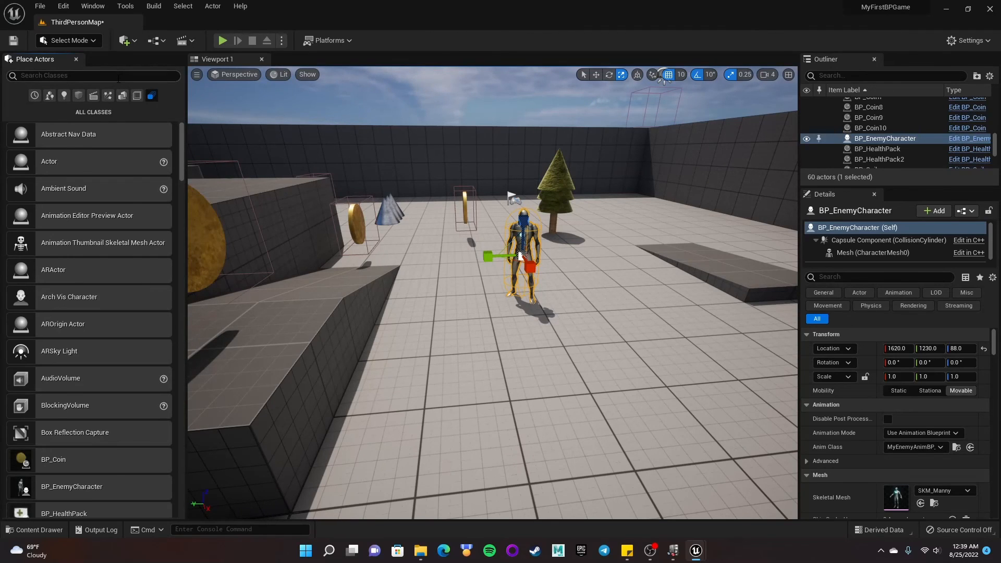
type("navmesh")
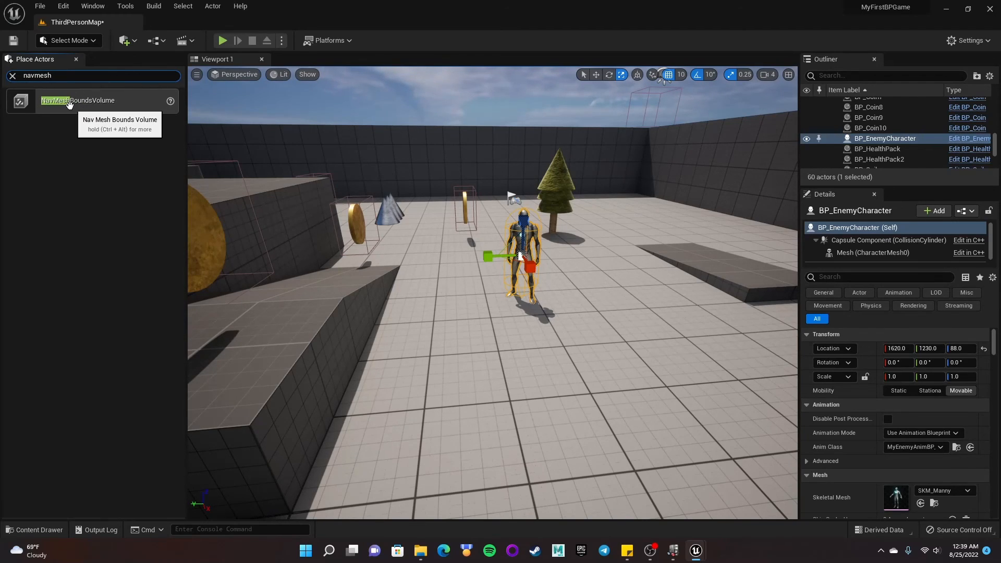
left_click_drag(48, 99, 559, 380)
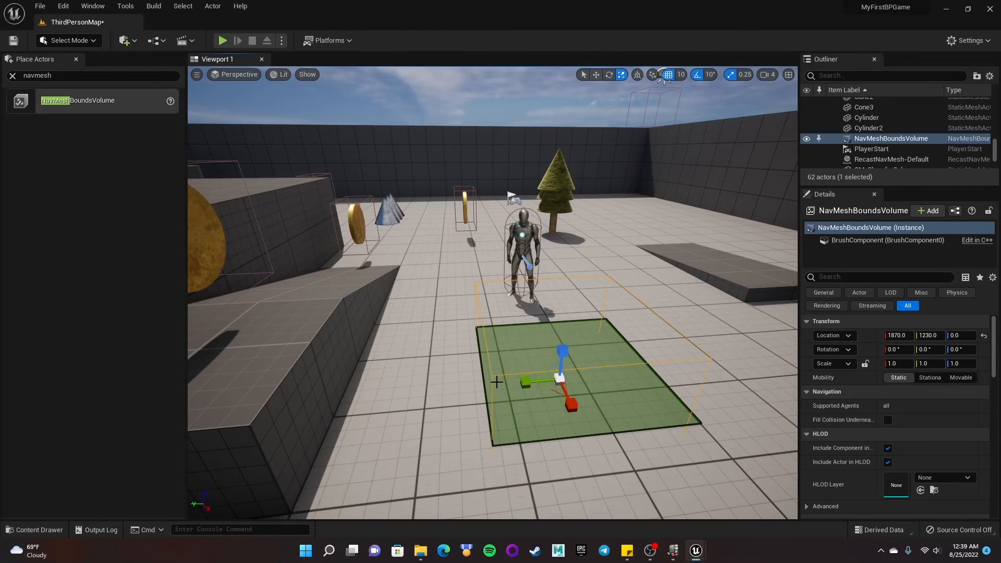
- Scale the NavMeshBoundsVolume to about 11.25 × 24.5 × 11.25 so it covers the playable floor, with the navigation preview shown
key("p")
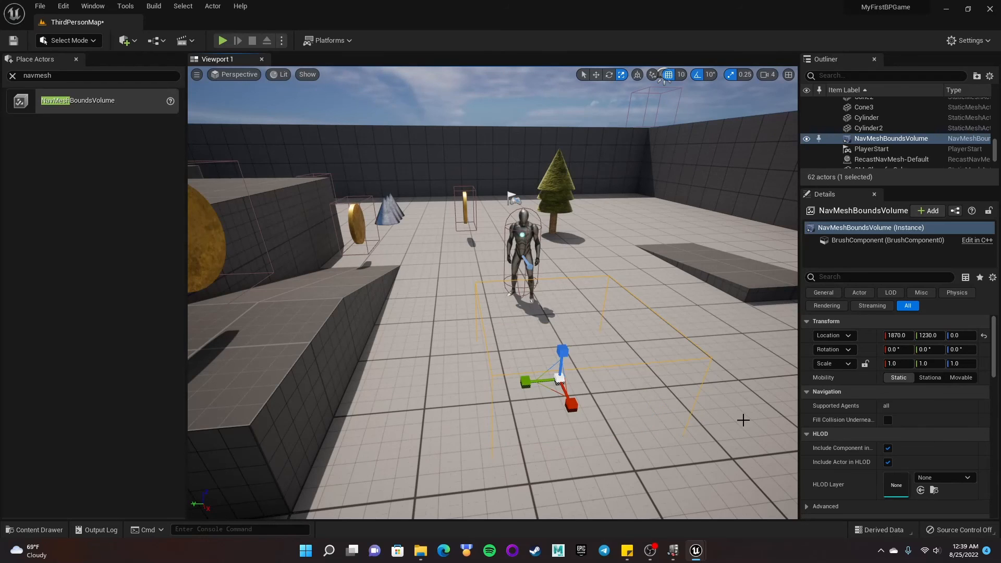
key("p")
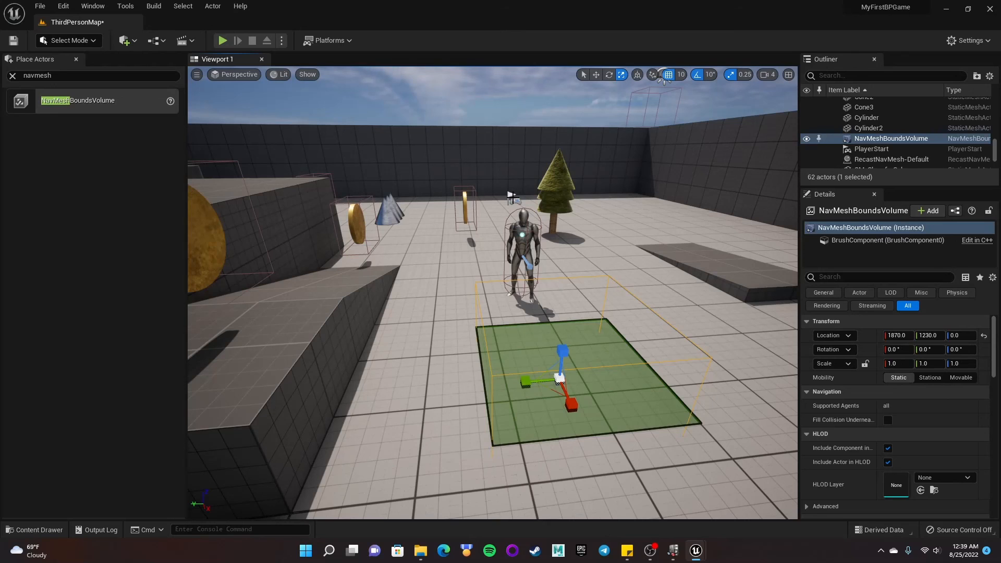
right_click_drag(587, 363, 640, 358)
key("s")
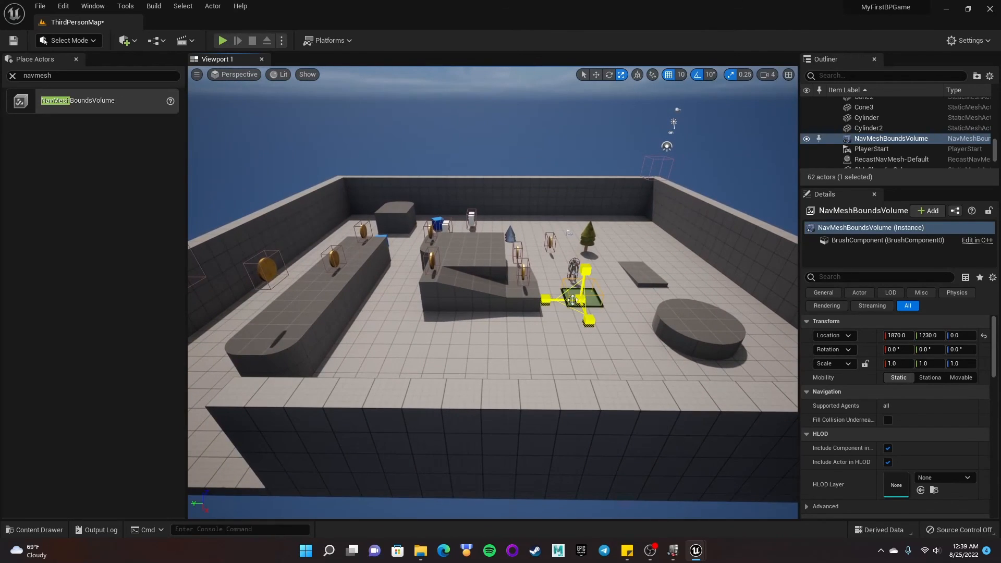
left_click_drag(580, 300, 490, 299)
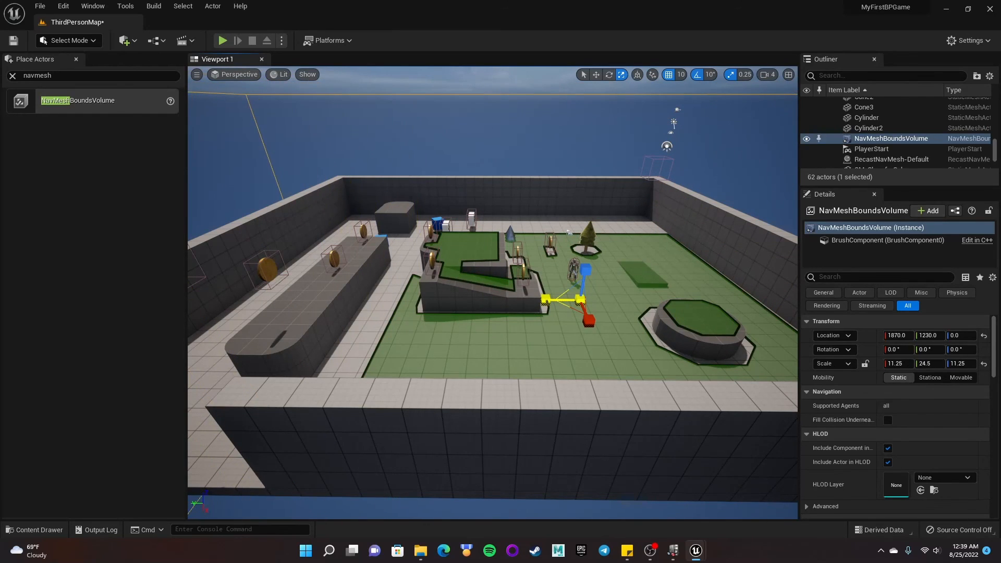
right_click_drag(489, 300, 464, 407)
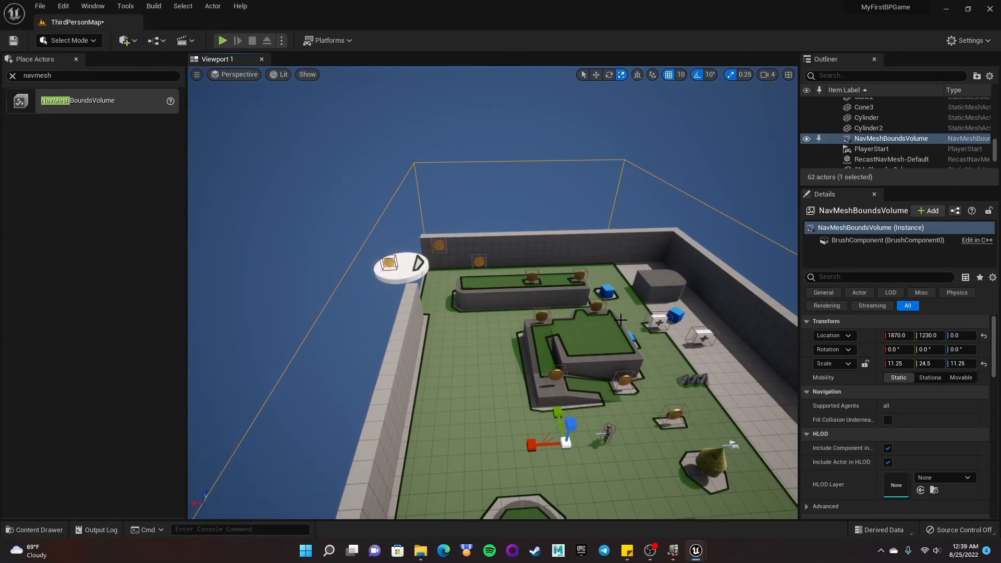
- Scale the NavMeshBoundsVolume along X to about 20.75 so the navigation area covers the whole floor
left_click_drag(524, 443, 522, 447)
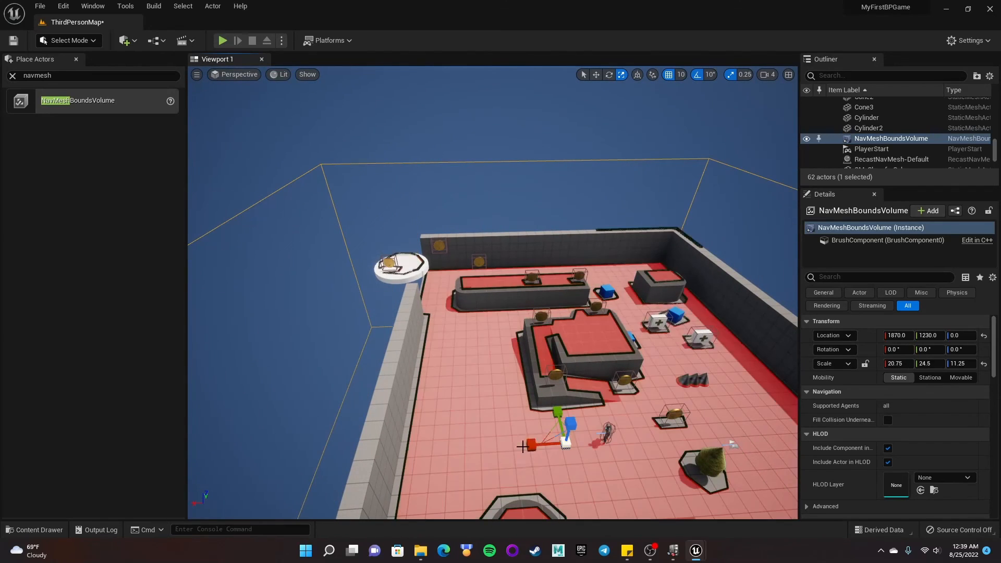
mouse_move(614, 374)
right_mouse_down()
mouse_move(563, 380)
mouse_move(501, 341)
mouse_move(469, 349)
mouse_move(644, 368)
mouse_move(627, 365)
right_mouse_up()
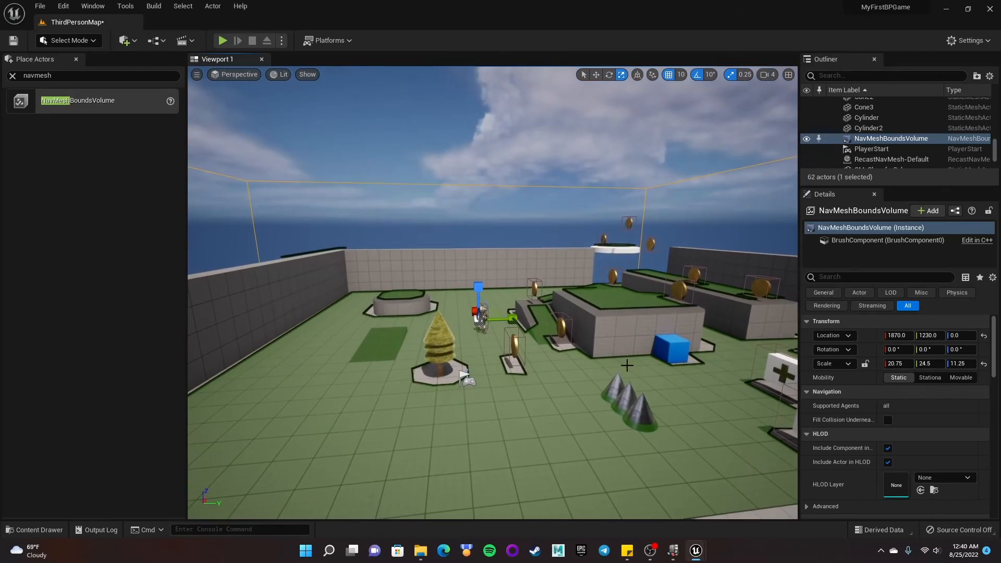
- Play-test the level, running the player around while the enemy chases across the floor
left_click(221, 41)
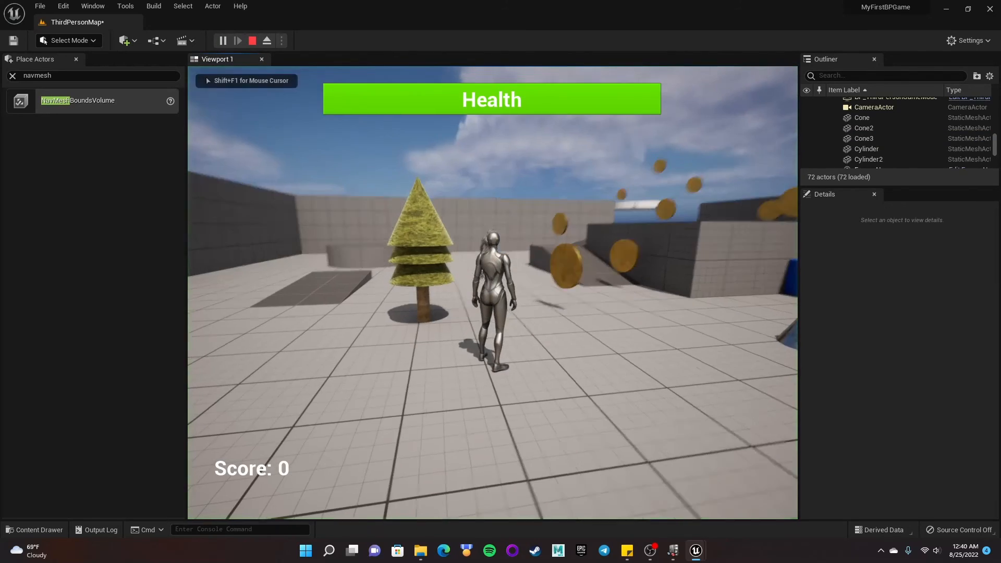
key("s")
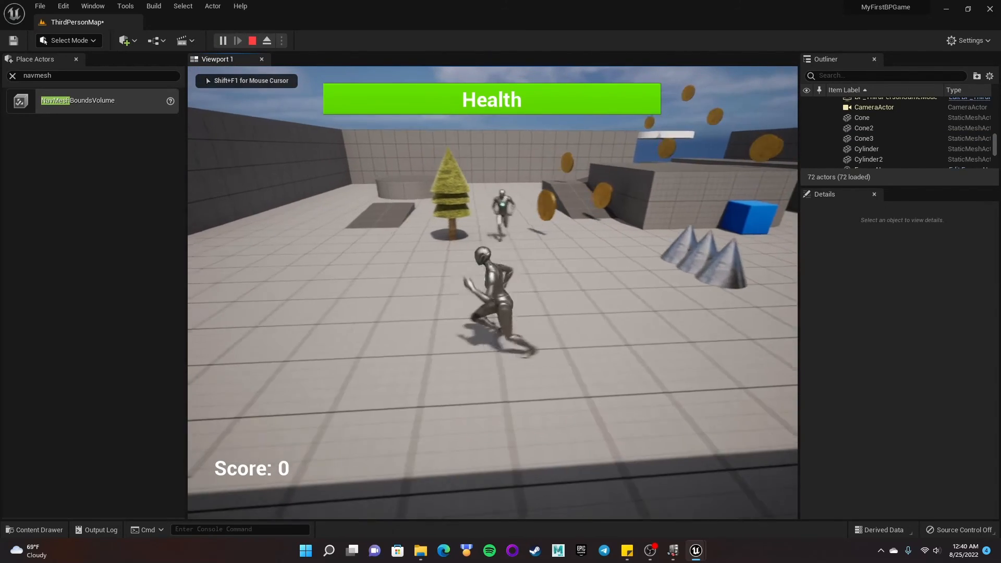
key("w")
key("a")
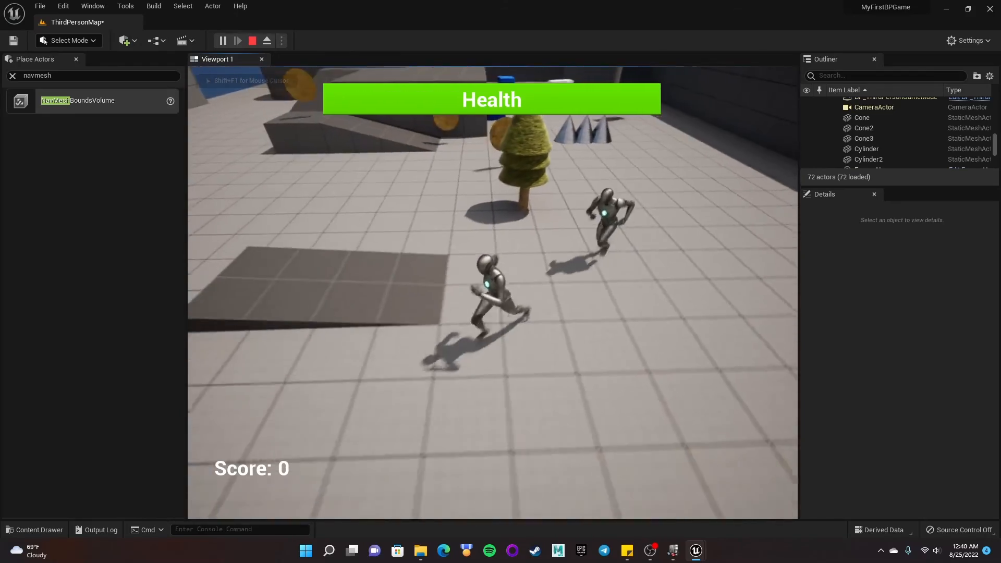
key("s")
key("a")
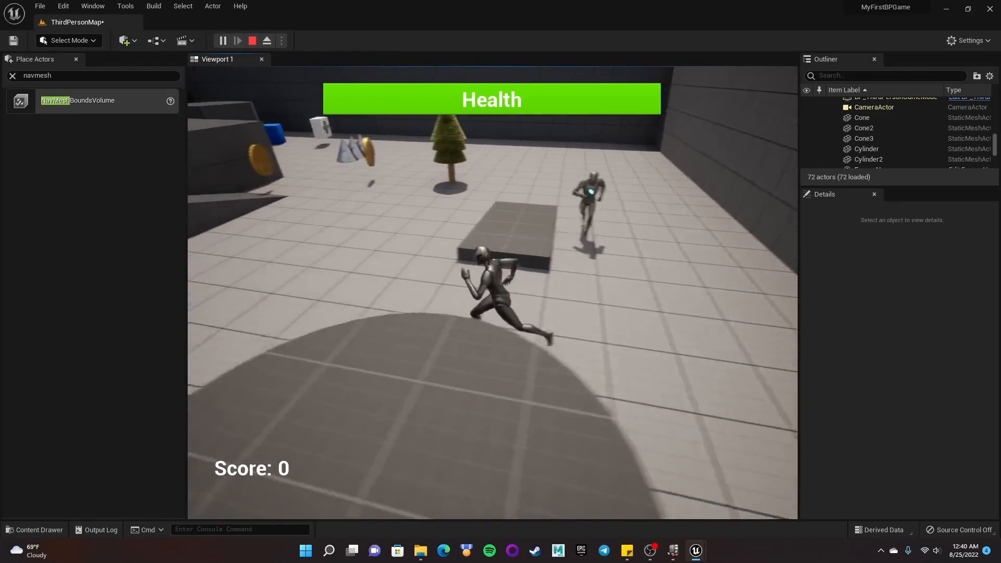
key("w")
key("s")
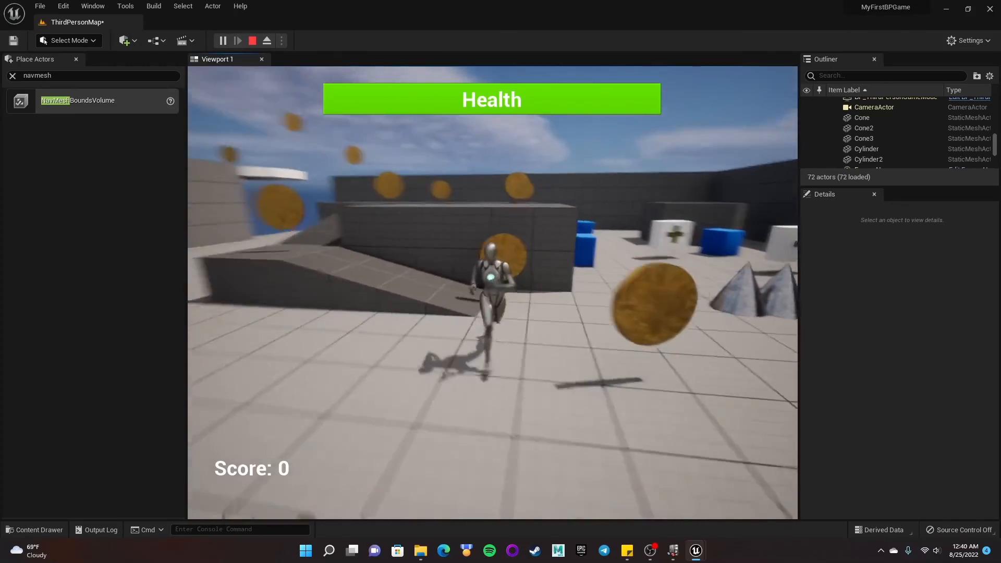
key("s")
key("a")
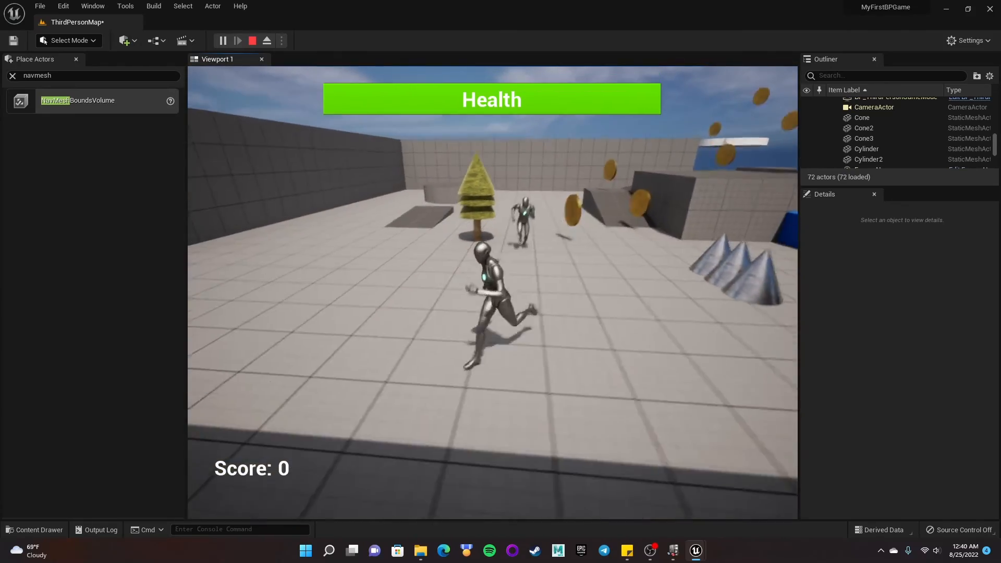
key("w")
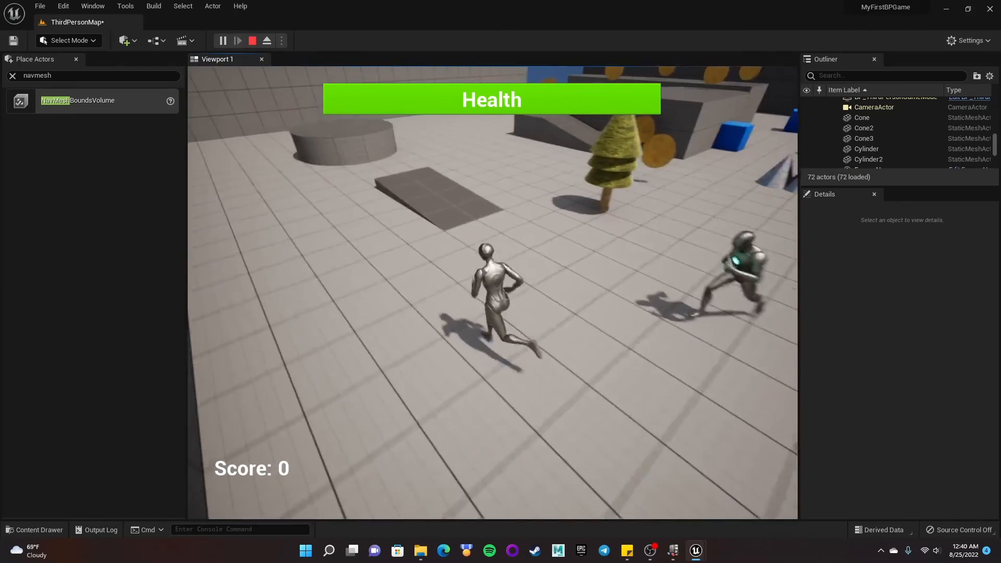
key("a")
key("s")
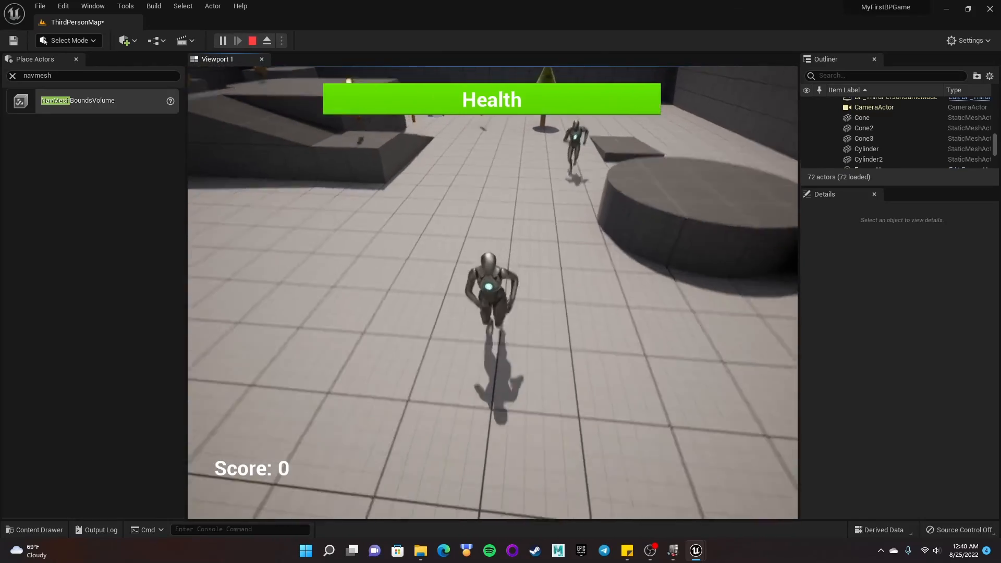
key("d")
key("a")
key("w")
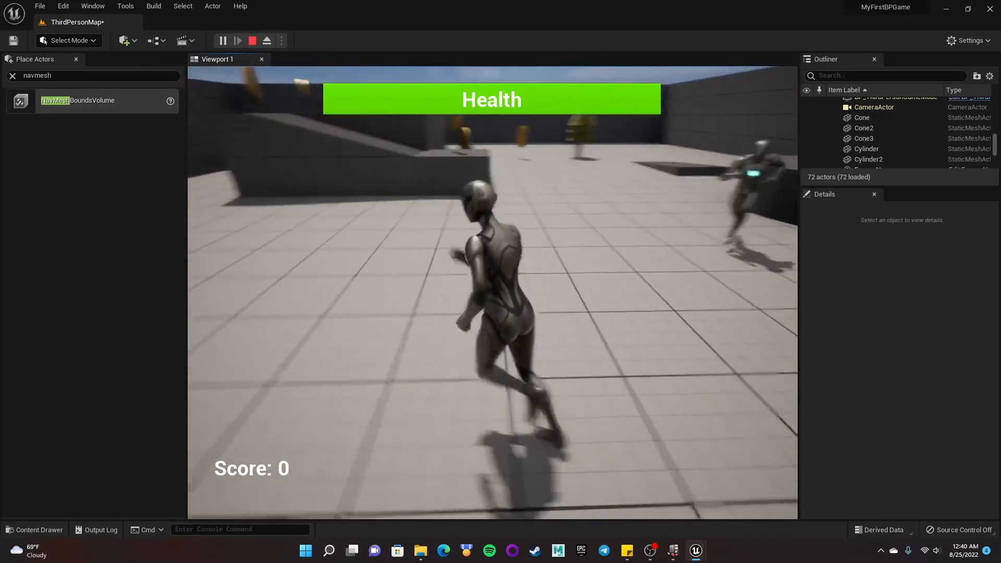
key("a")
key("s")
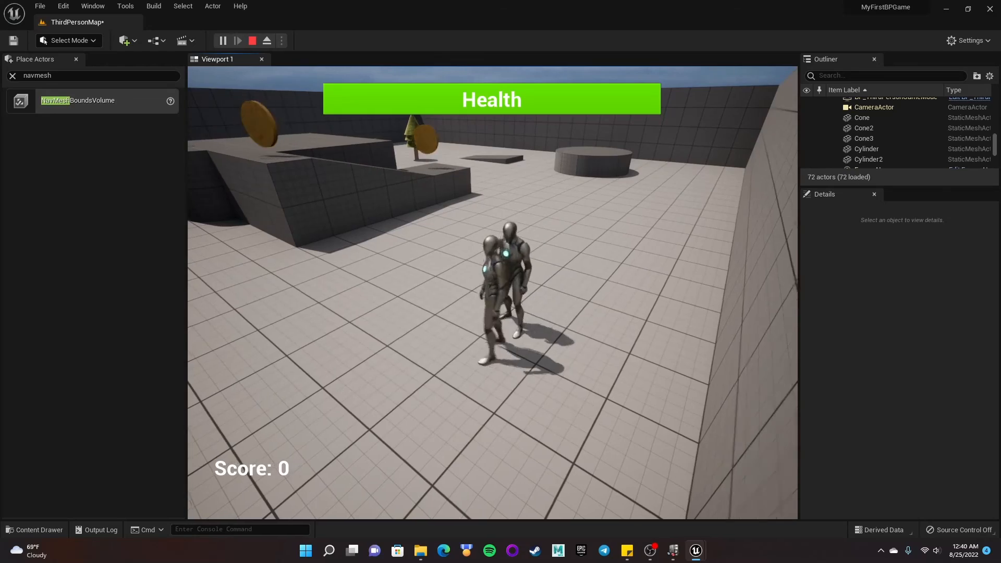
key("d")
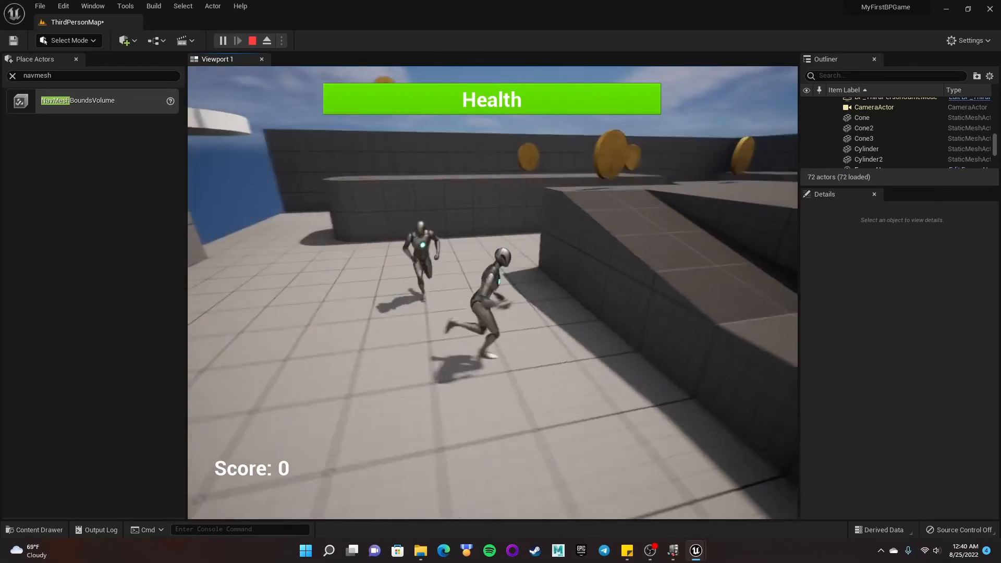